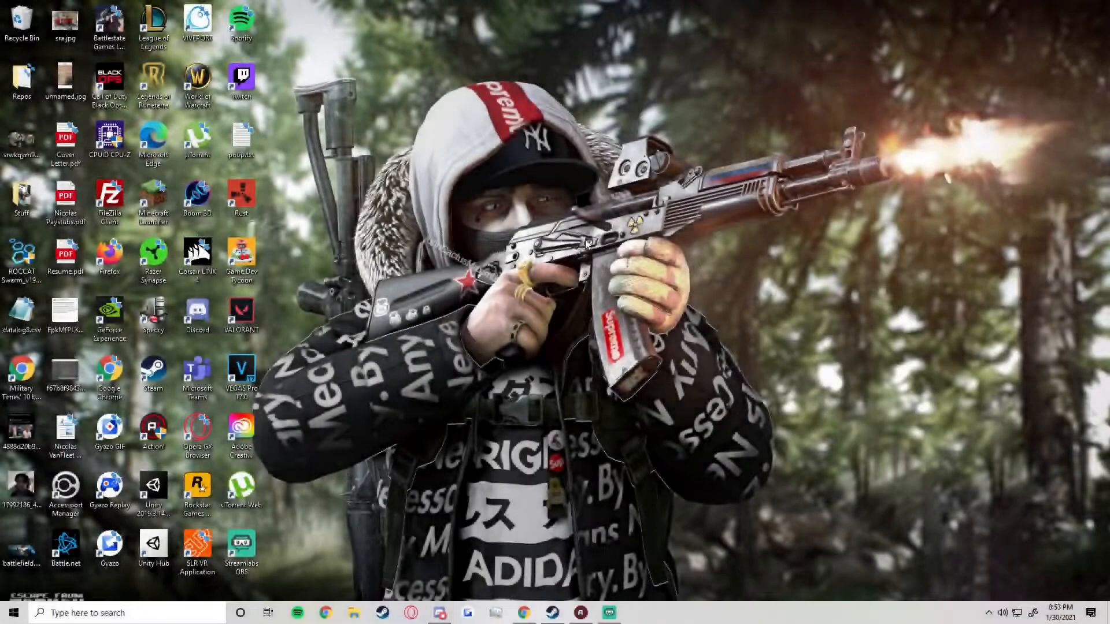
Step: In Chrome, download Streamlabs for Windows from streamlabs.com and accept the license agreement in its setup
{"action": "left_click", "coordinate": [524, 613]}
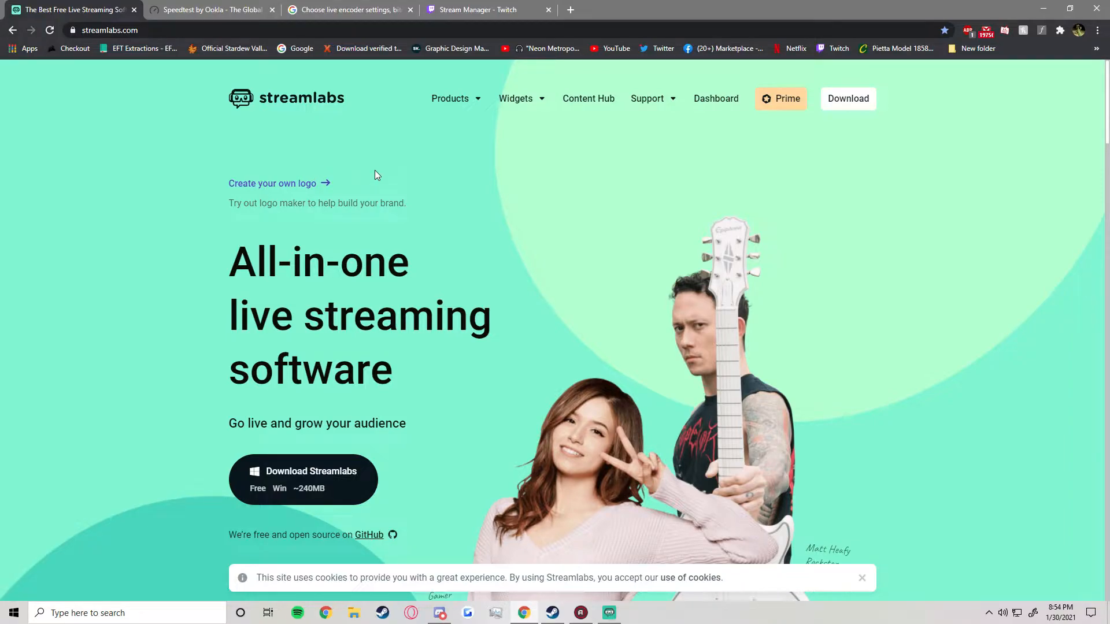
{"action": "scroll", "coordinate": [372, 295], "scroll_direction": "down", "scroll_amount": 4}
{"action": "scroll", "coordinate": [373, 295], "scroll_direction": "up", "scroll_amount": 4}
{"action": "scroll", "coordinate": [422, 211], "scroll_direction": "down", "scroll_amount": 5}
{"action": "scroll", "coordinate": [590, 400], "scroll_direction": "up", "scroll_amount": 5}
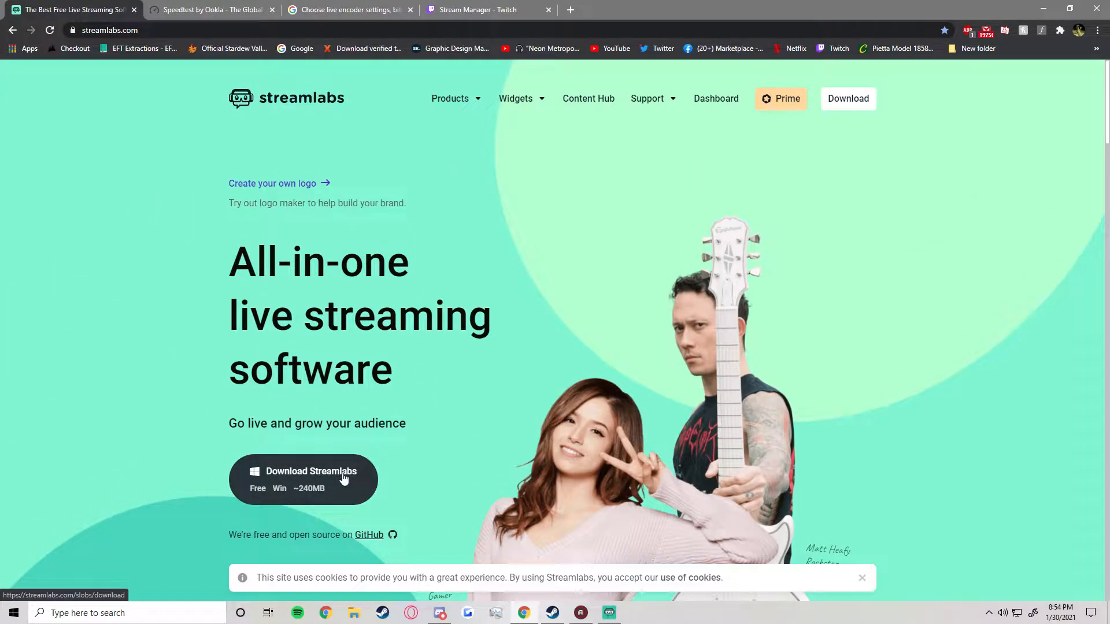
{"action": "left_click", "coordinate": [312, 479]}
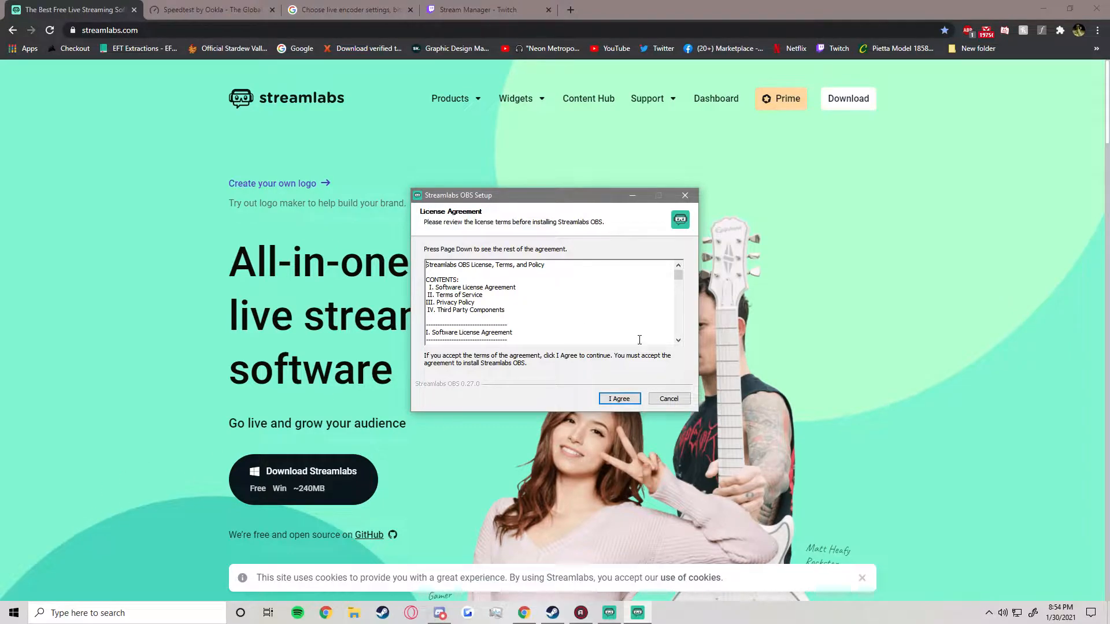
{"action": "left_click", "coordinate": [623, 403]}
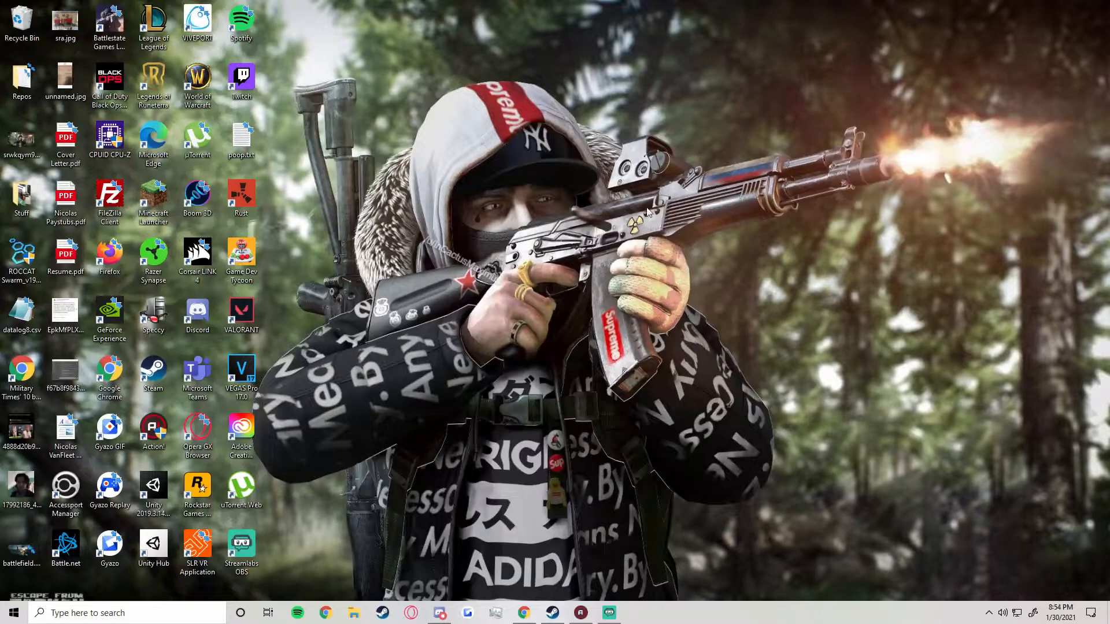
Step: Switch to Streamlabs OBS, choose Streaming Services as the stream type and log in through Twitch
{"action": "left_click", "coordinate": [609, 613]}
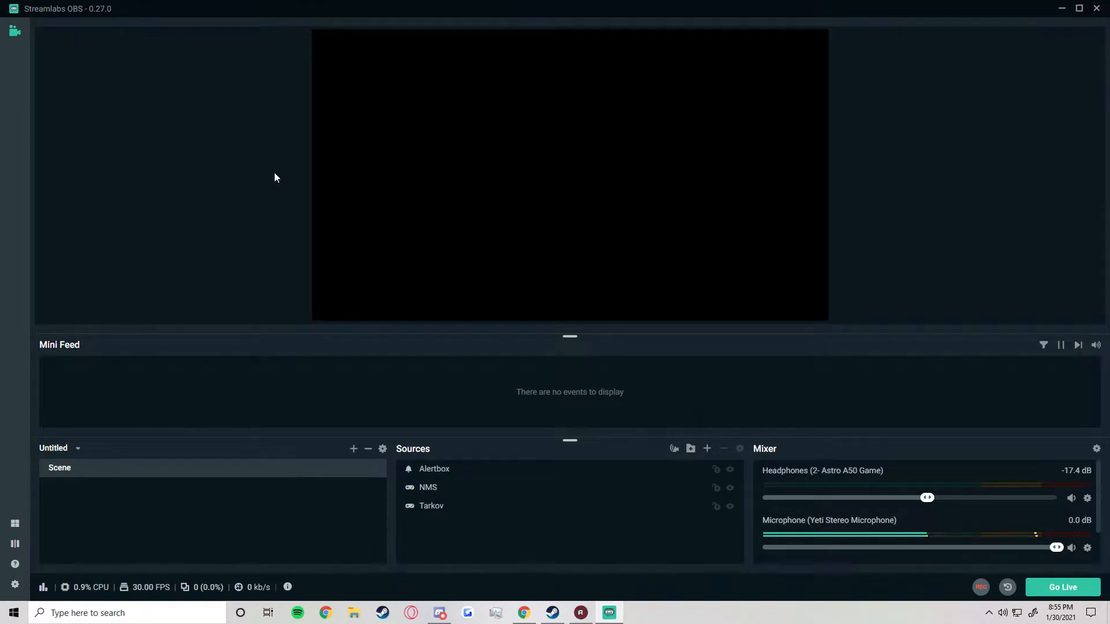
{"action": "left_click", "coordinate": [15, 585]}
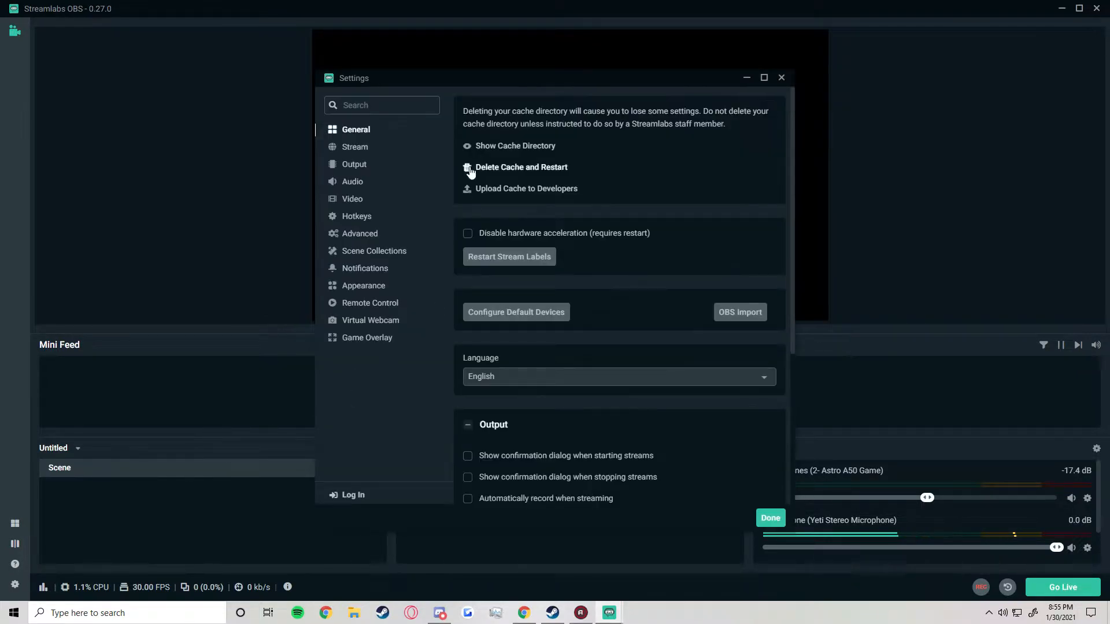
{"action": "left_click", "coordinate": [359, 149]}
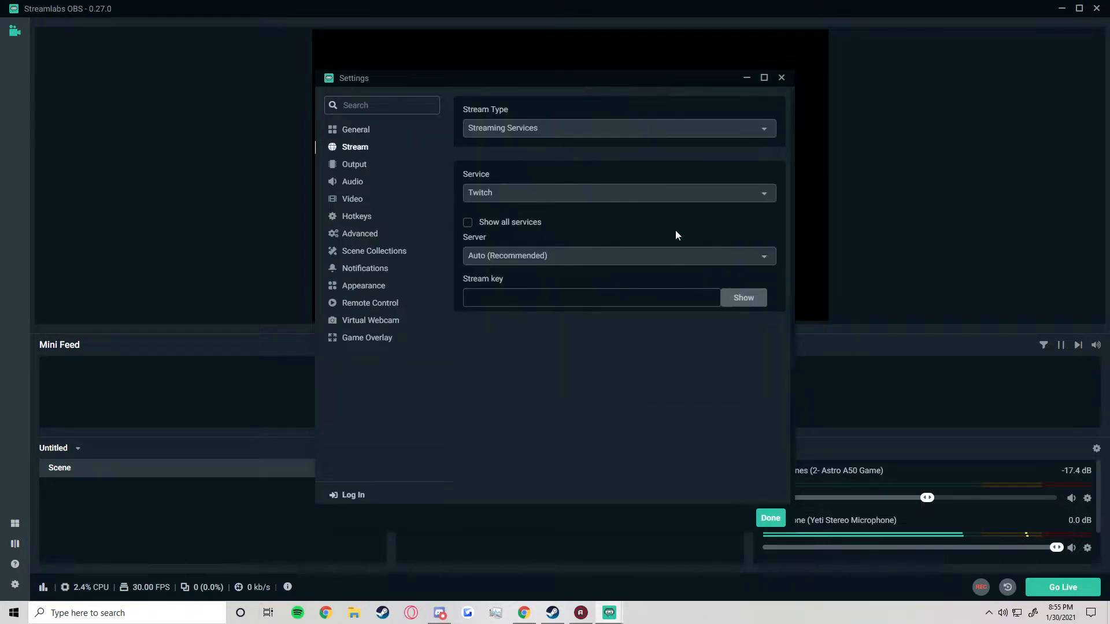
{"action": "left_click", "coordinate": [533, 127]}
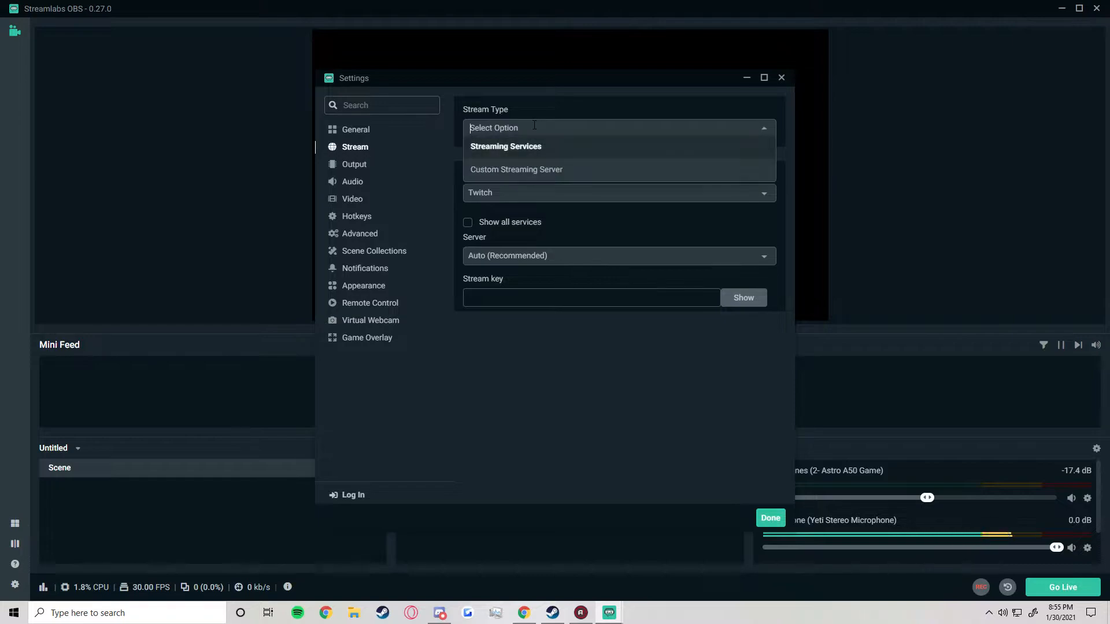
{"action": "left_click", "coordinate": [474, 148]}
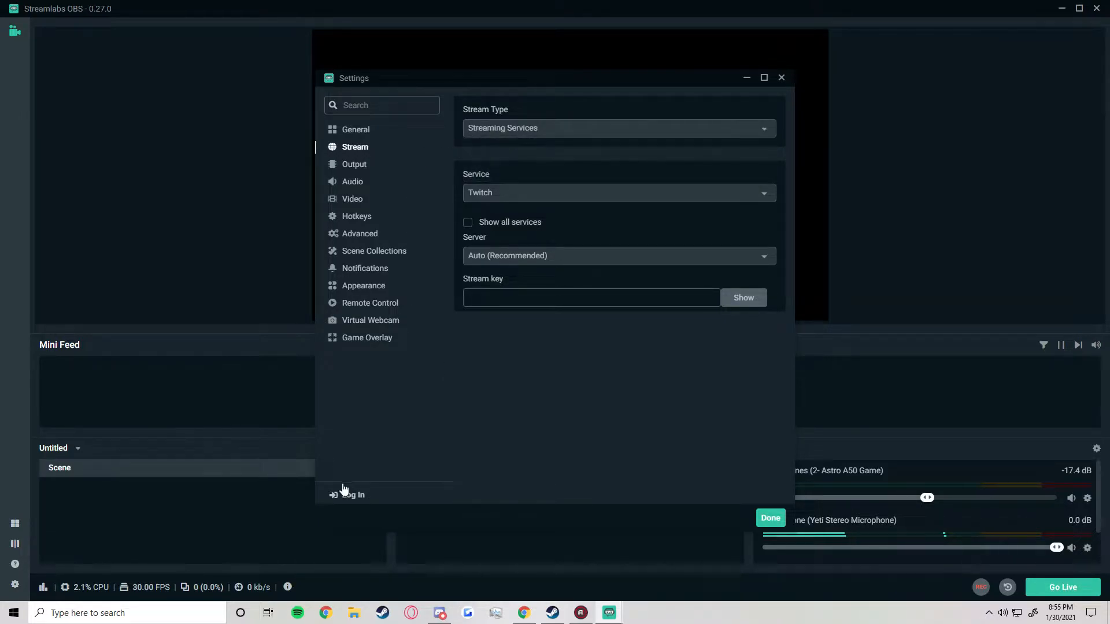
{"action": "left_click", "coordinate": [356, 495]}
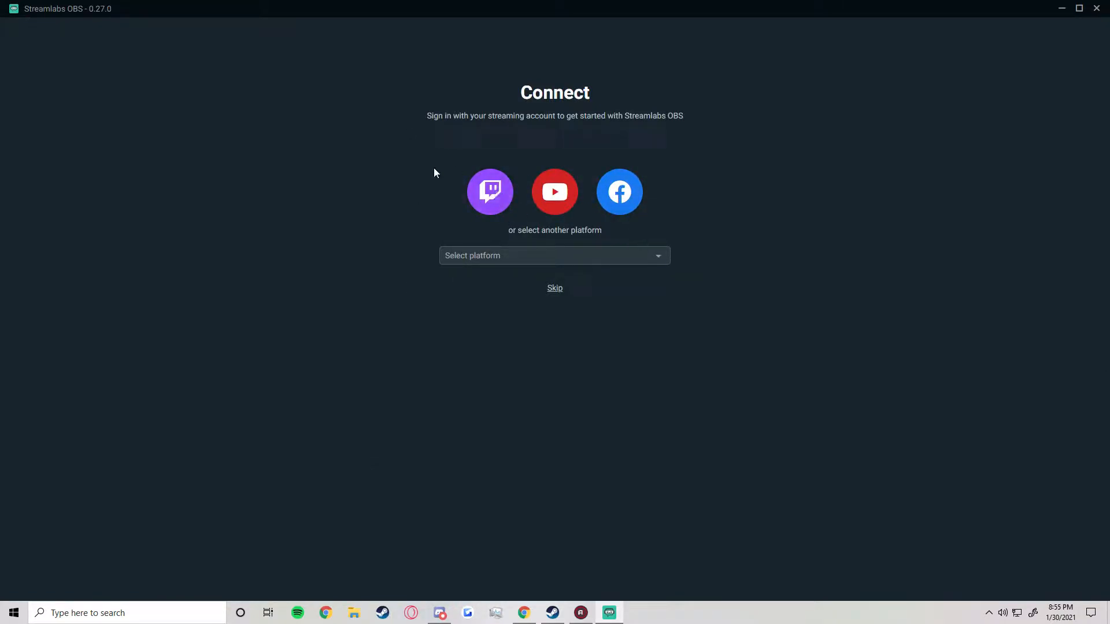
{"action": "left_click", "coordinate": [489, 200]}
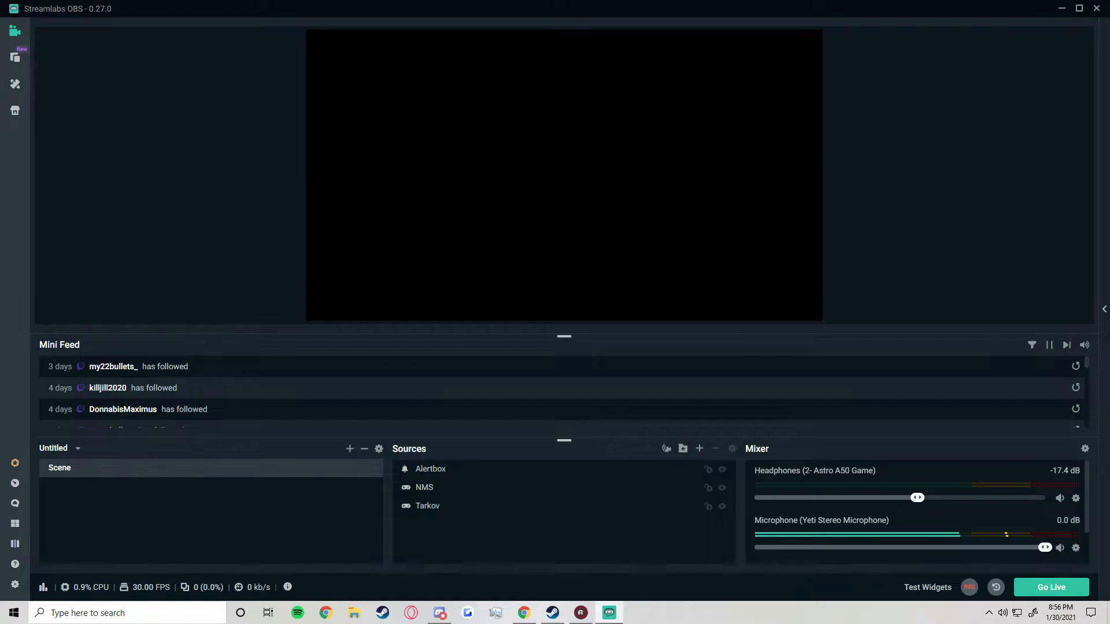
Step: Show the stream chat beside the preview and adjust the heights of the preview, Mini Feed and the sections below
{"action": "left_click", "coordinate": [1104, 310]}
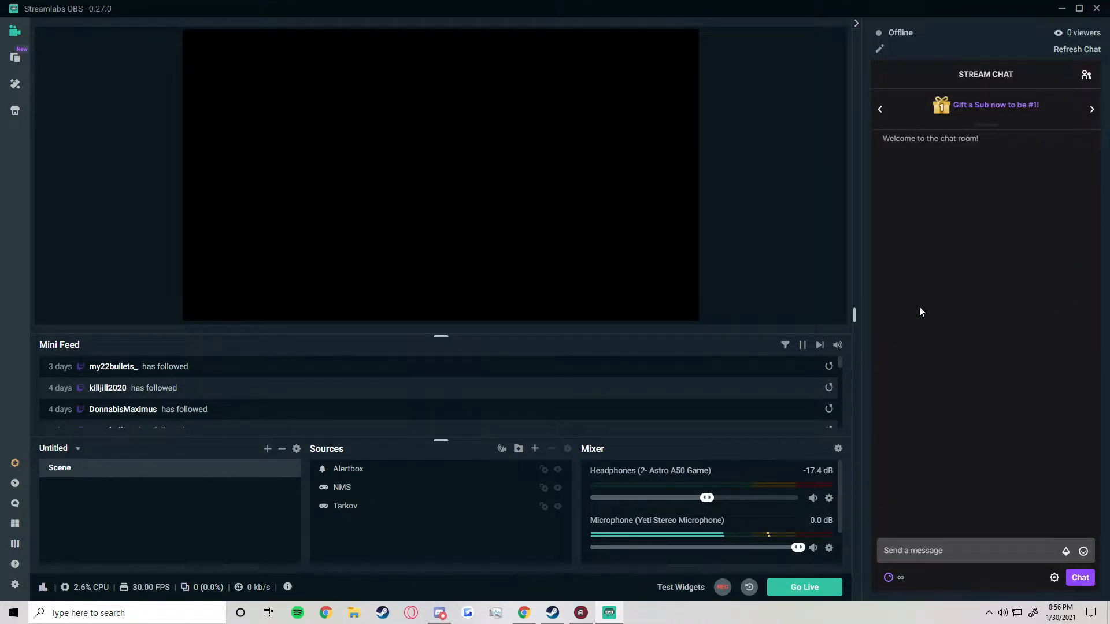
{"action": "mouse_move", "coordinate": [854, 315]}
{"action": "left_mouse_down"}
{"action": "mouse_move", "coordinate": [916, 321]}
{"action": "mouse_move", "coordinate": [855, 315]}
{"action": "left_mouse_up"}
{"action": "left_click_drag", "start_coordinate": [453, 332], "coordinate": [439, 350]}
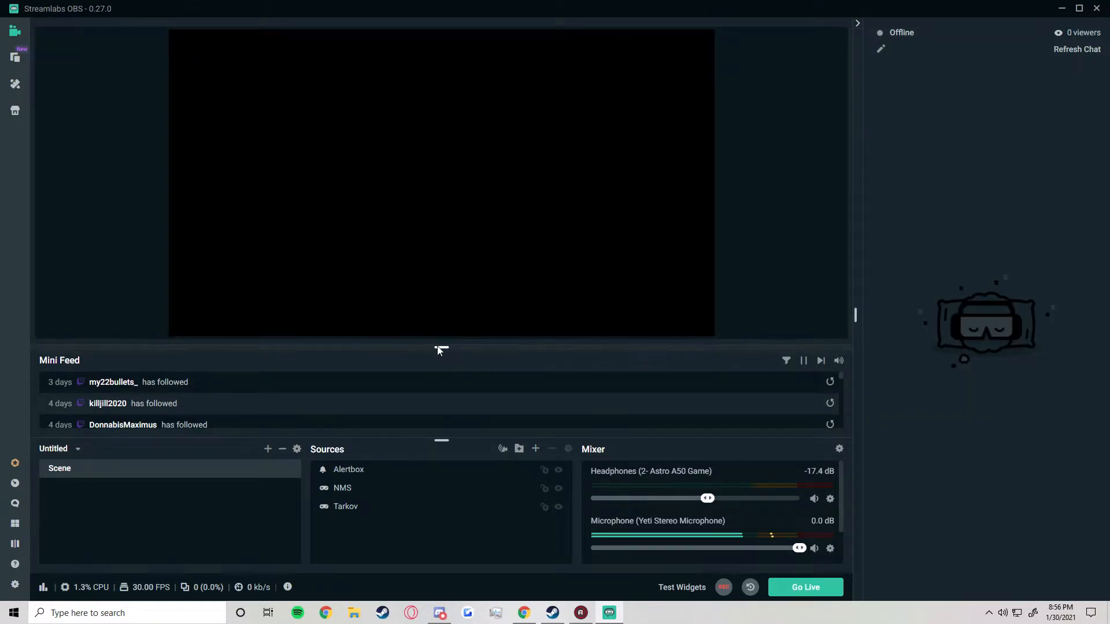
{"action": "left_click_drag", "start_coordinate": [439, 349], "coordinate": [441, 341]}
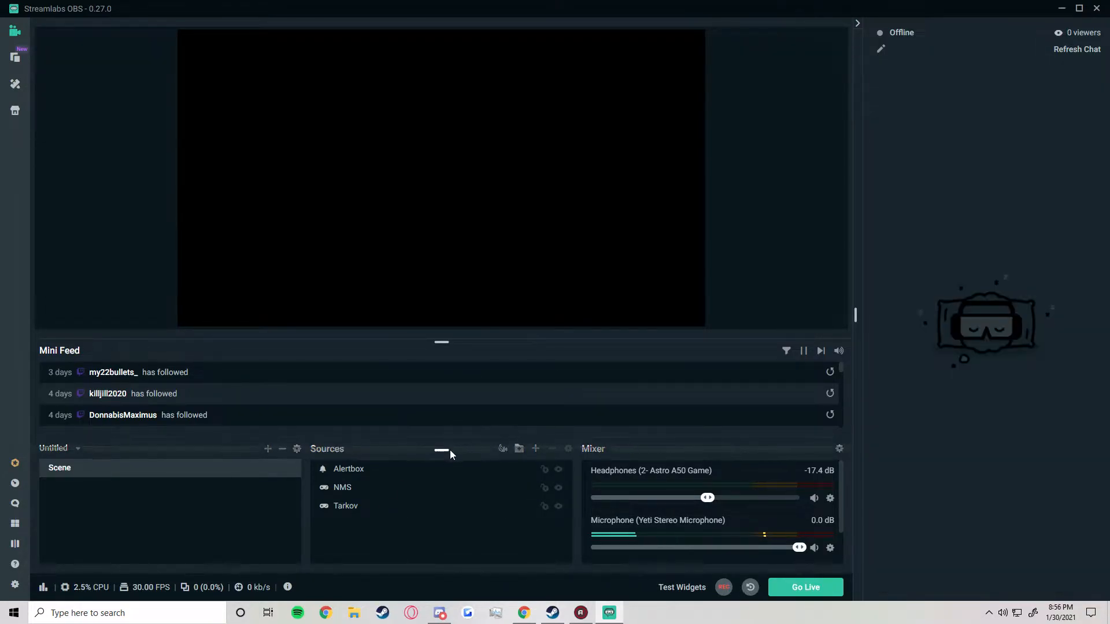
{"action": "left_click_drag", "start_coordinate": [449, 448], "coordinate": [444, 469]}
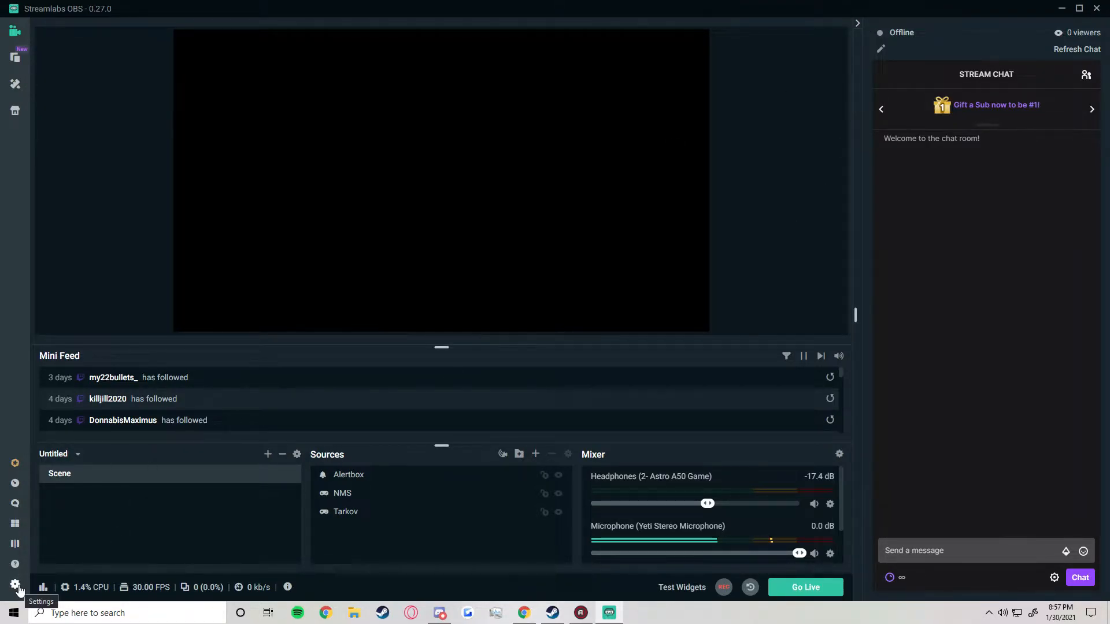
Step: Examine the general settings, including the language choices and output options, and the stream destinations
{"action": "left_click", "coordinate": [16, 585]}
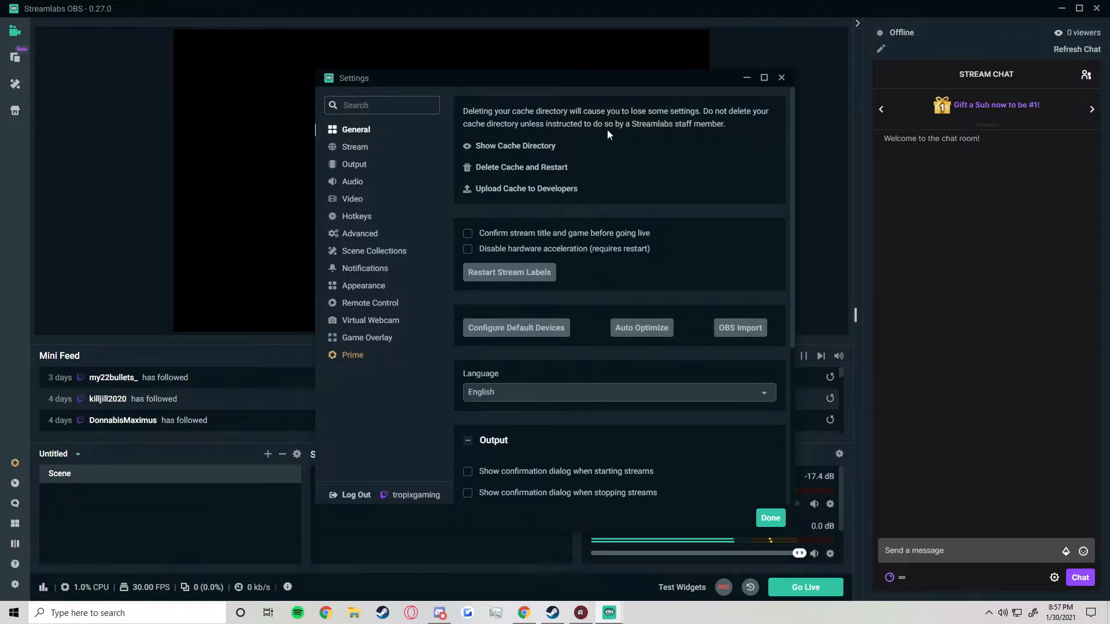
{"action": "scroll", "coordinate": [599, 232], "scroll_direction": "down", "scroll_amount": 3}
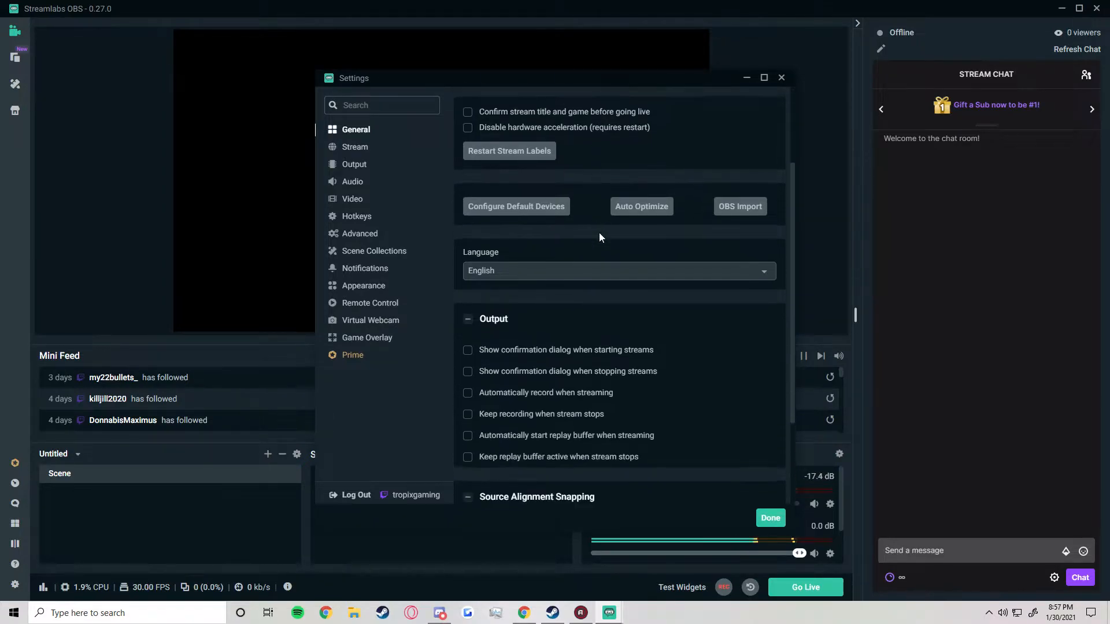
{"action": "left_click", "coordinate": [547, 219]}
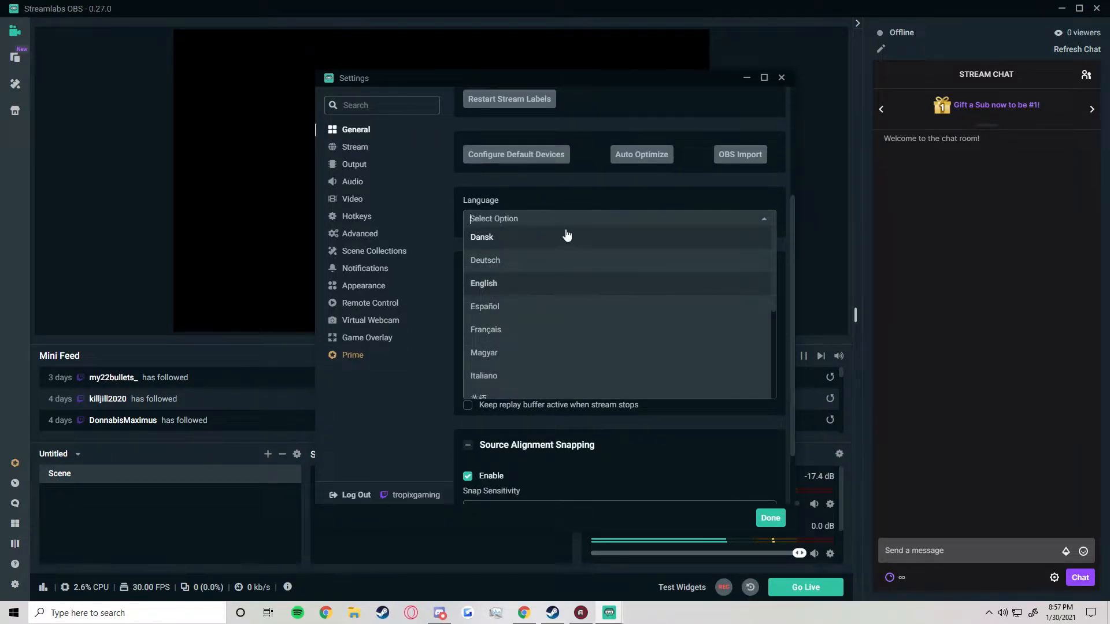
{"action": "left_click", "coordinate": [566, 218]}
{"action": "scroll", "coordinate": [620, 237], "scroll_direction": "down", "scroll_amount": 1}
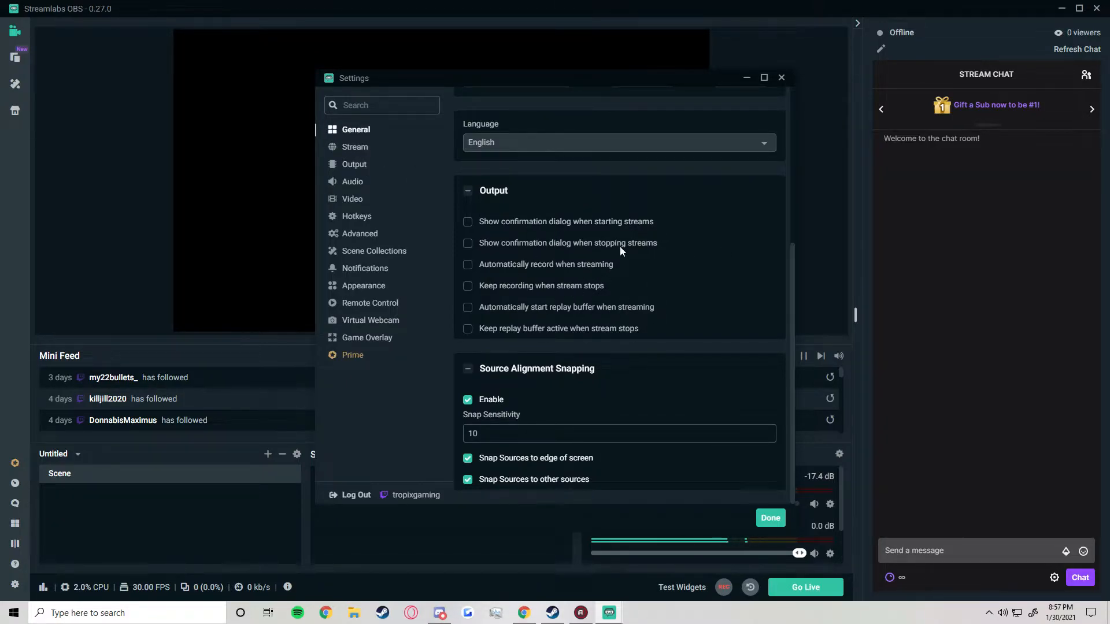
{"action": "scroll", "coordinate": [619, 350], "scroll_direction": "up", "scroll_amount": 3}
{"action": "scroll", "coordinate": [622, 310], "scroll_direction": "down", "scroll_amount": 3}
{"action": "left_click", "coordinate": [363, 154]}
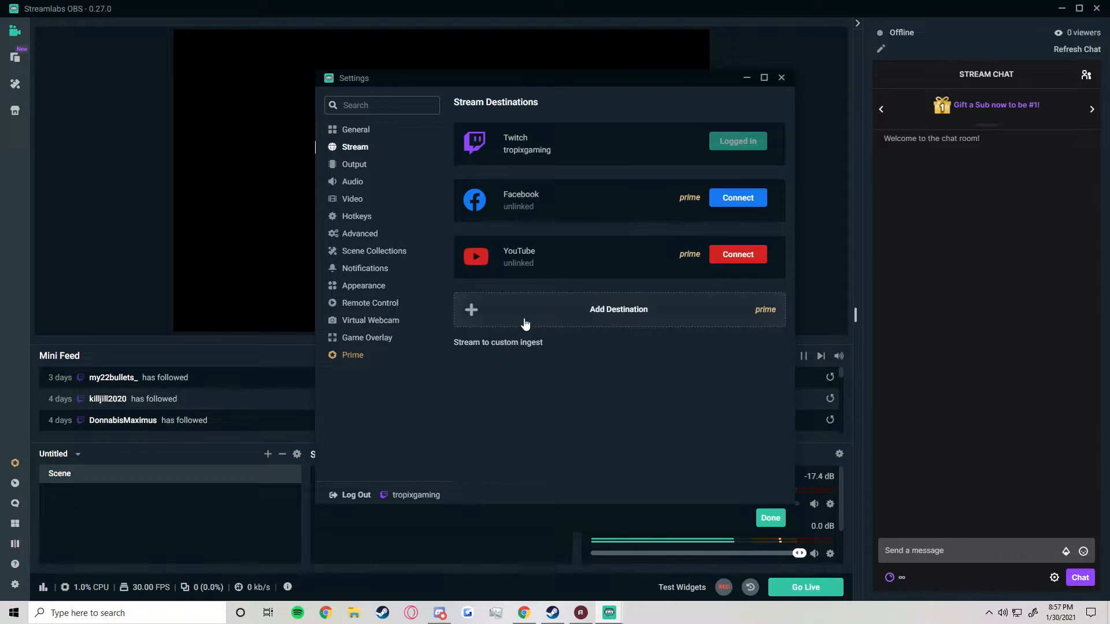
Step: Set the output mode to Advanced in the output settings
{"action": "left_click", "coordinate": [359, 164]}
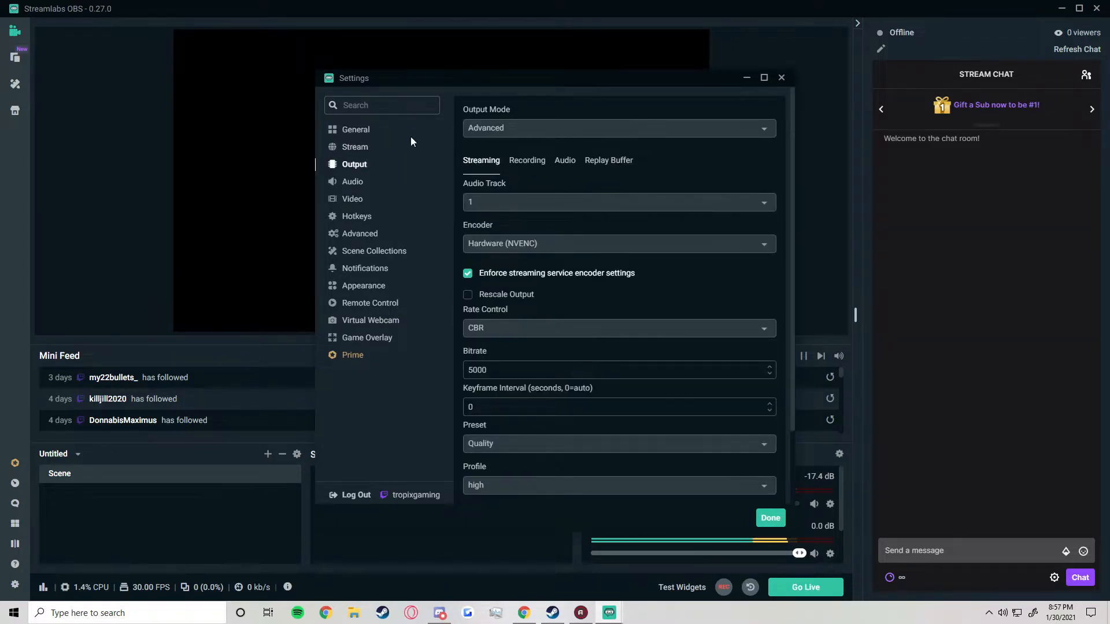
{"action": "left_click", "coordinate": [531, 127]}
{"action": "left_click", "coordinate": [552, 107]}
{"action": "left_click", "coordinate": [542, 134]}
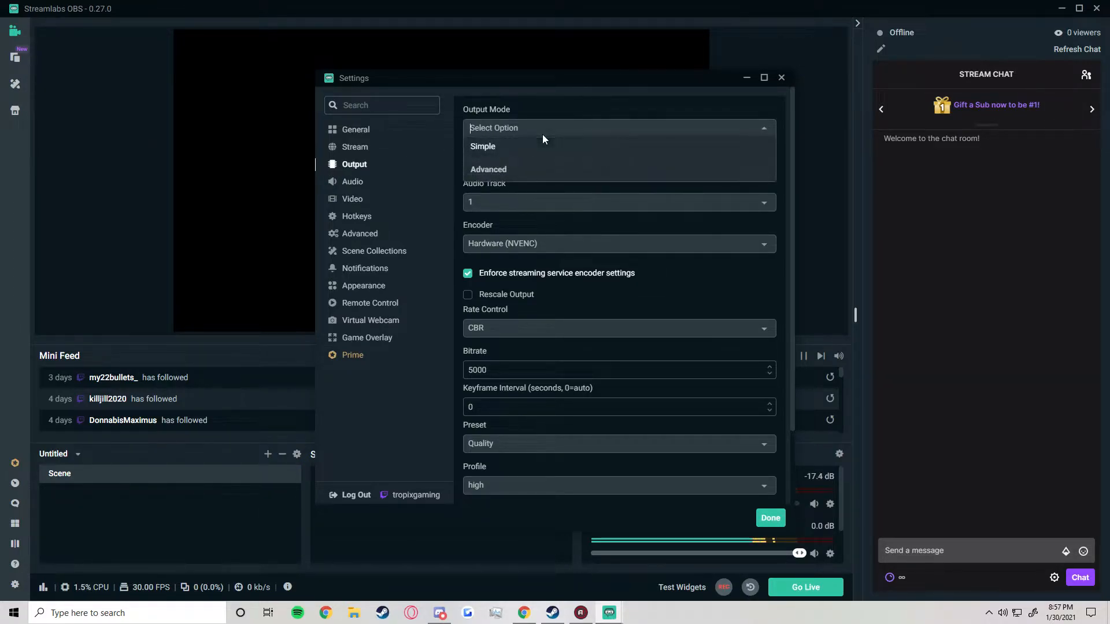
{"action": "left_click", "coordinate": [521, 169]}
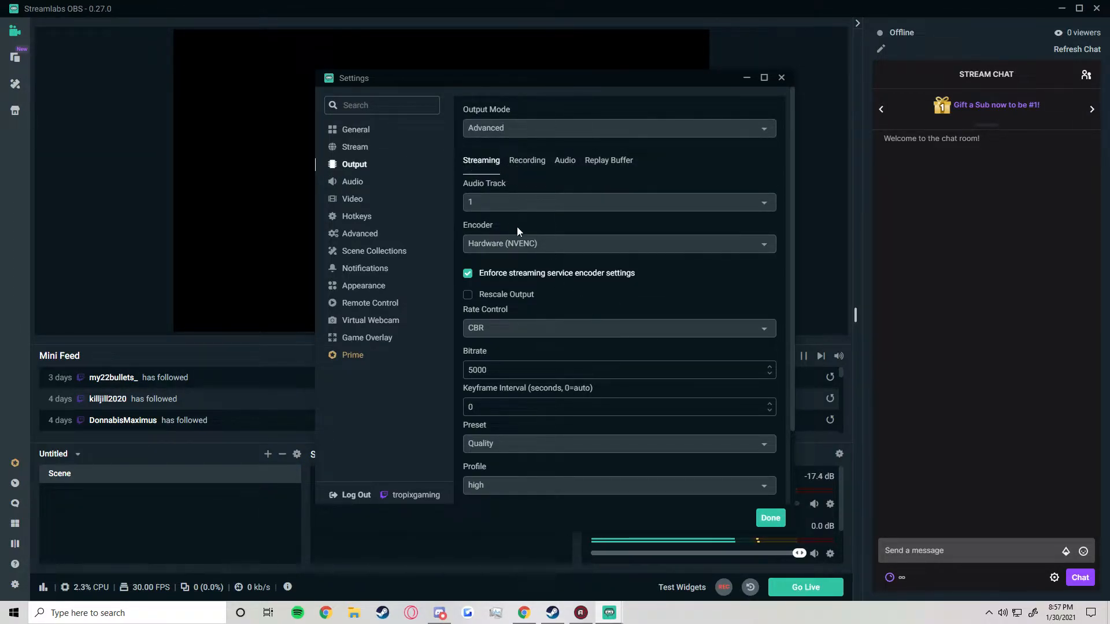
Step: Select audio track 1 for streaming from the available tracks
{"action": "left_click", "coordinate": [543, 200]}
{"action": "left_click", "coordinate": [527, 194]}
{"action": "left_click", "coordinate": [518, 199]}
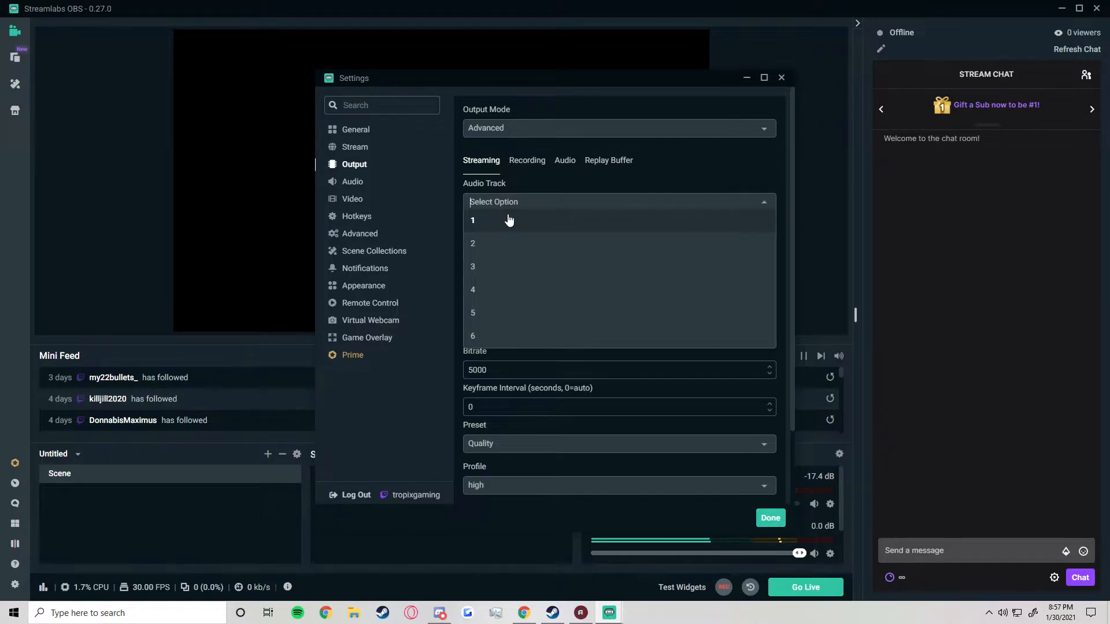
{"action": "left_click", "coordinate": [508, 220]}
{"action": "left_click", "coordinate": [520, 209]}
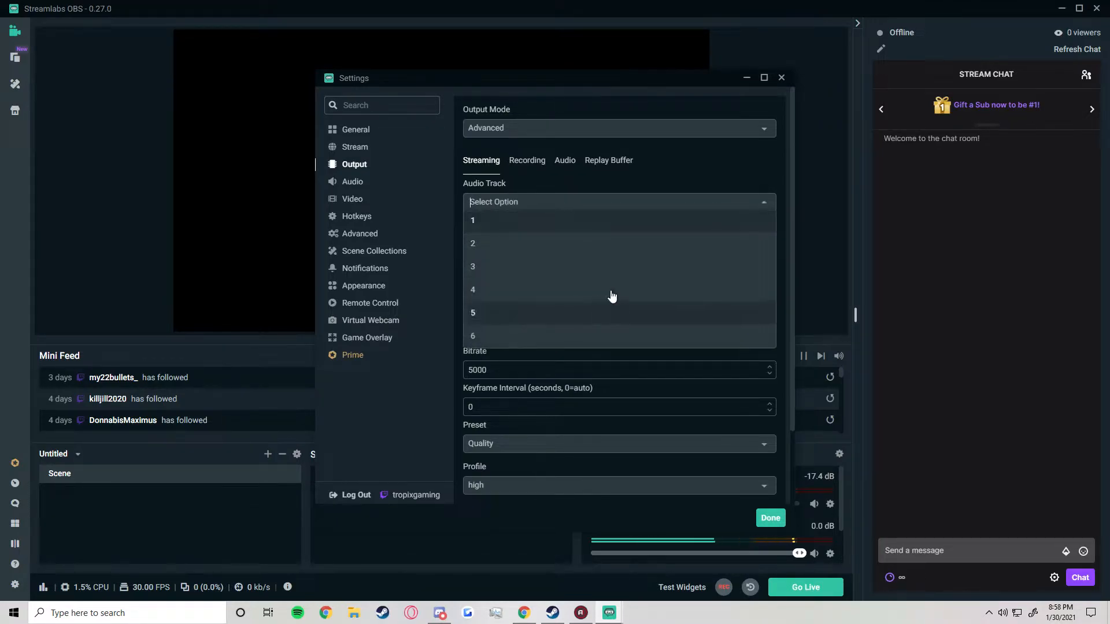
{"action": "scroll", "coordinate": [553, 293], "scroll_direction": "down", "scroll_amount": 1}
{"action": "scroll", "coordinate": [560, 283], "scroll_direction": "up", "scroll_amount": 1}
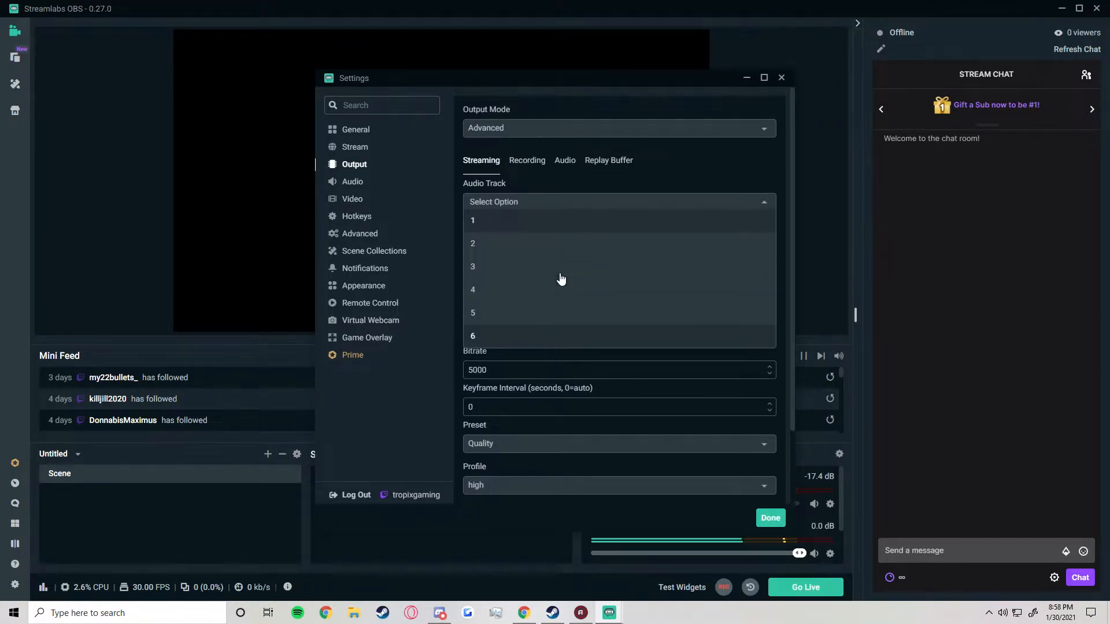
{"action": "left_click", "coordinate": [529, 232]}
Step: Try the Software (x264) streaming encoder and set the encoder to Hardware (NVENC)
{"action": "left_click", "coordinate": [555, 243]}
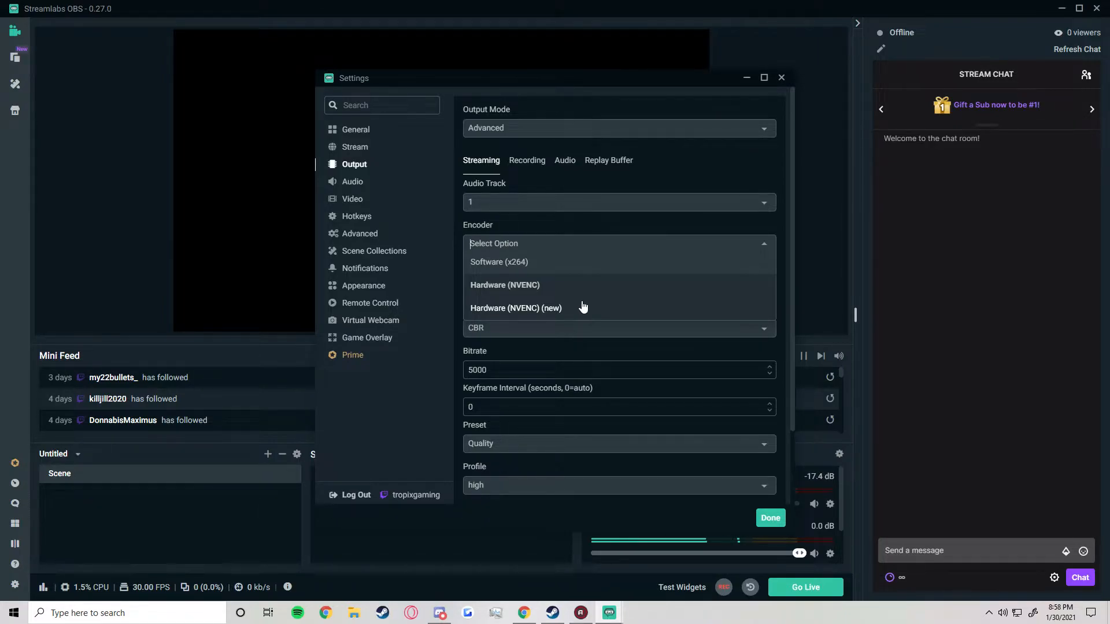
{"action": "left_click", "coordinate": [526, 287]}
{"action": "left_click", "coordinate": [515, 243]}
{"action": "scroll", "coordinate": [540, 264], "scroll_direction": "down", "scroll_amount": 2}
{"action": "scroll", "coordinate": [539, 269], "scroll_direction": "up", "scroll_amount": 2}
{"action": "left_click", "coordinate": [536, 270]}
{"action": "left_click", "coordinate": [538, 243]}
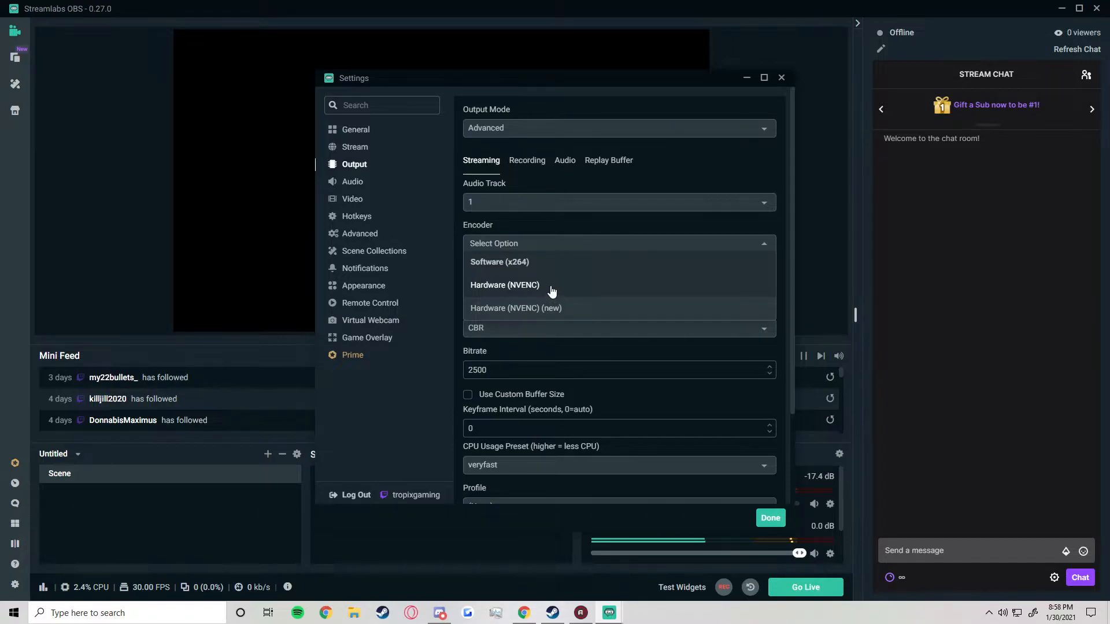
{"action": "left_click", "coordinate": [549, 291]}
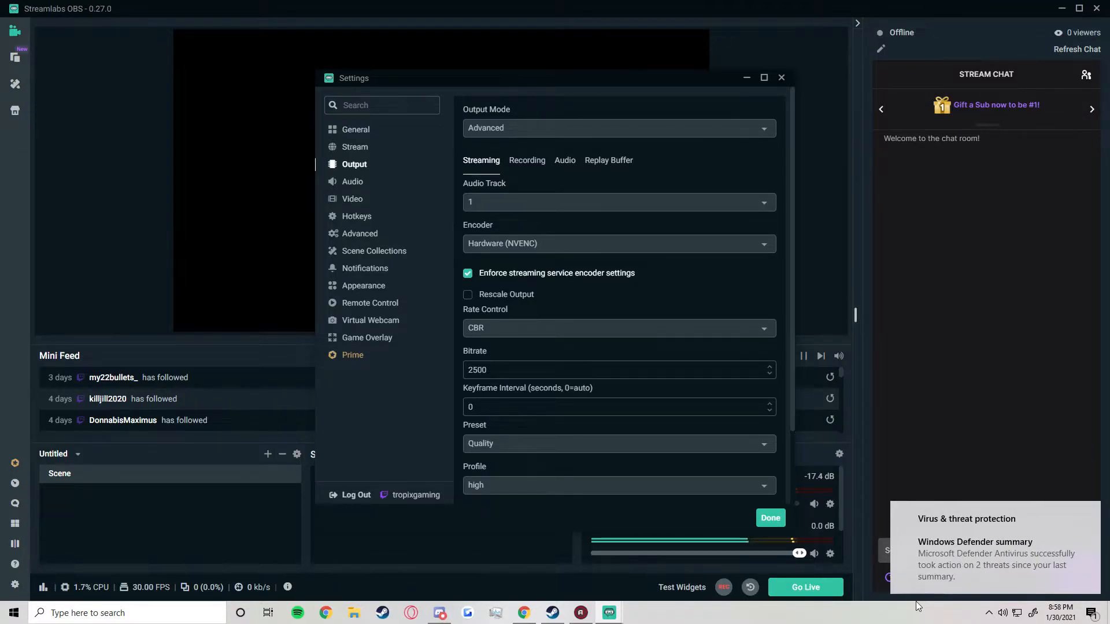
Step: Dismiss the Windows Defender notification and bring the Streamlabs OBS Settings window back to the front
{"action": "right_click", "coordinate": [932, 550]}
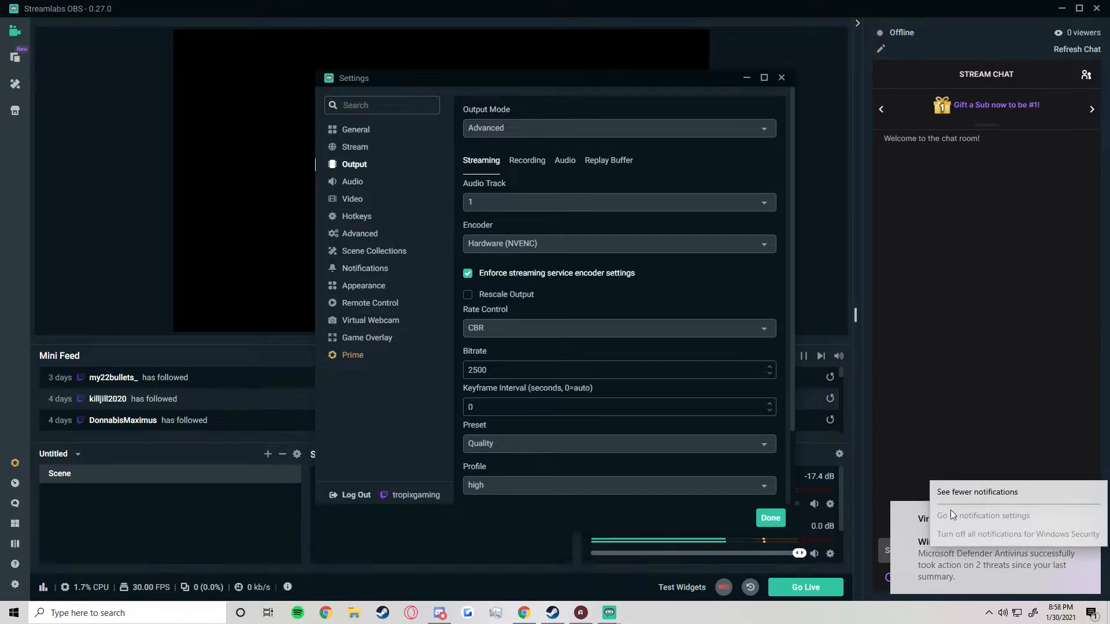
{"action": "left_click", "coordinate": [1093, 614]}
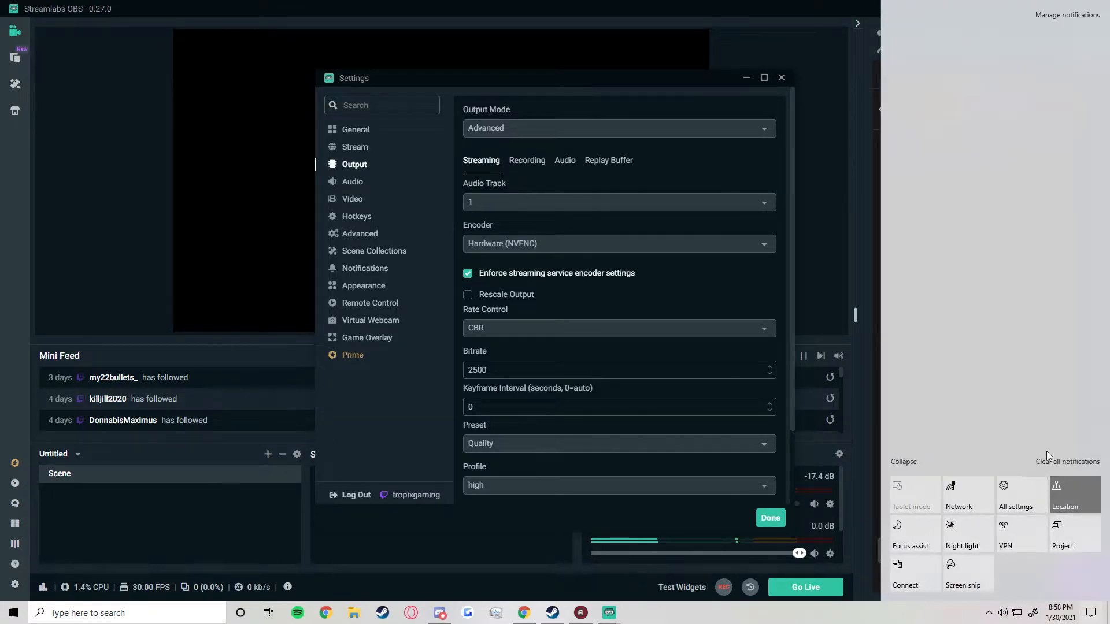
{"action": "left_click", "coordinate": [835, 361]}
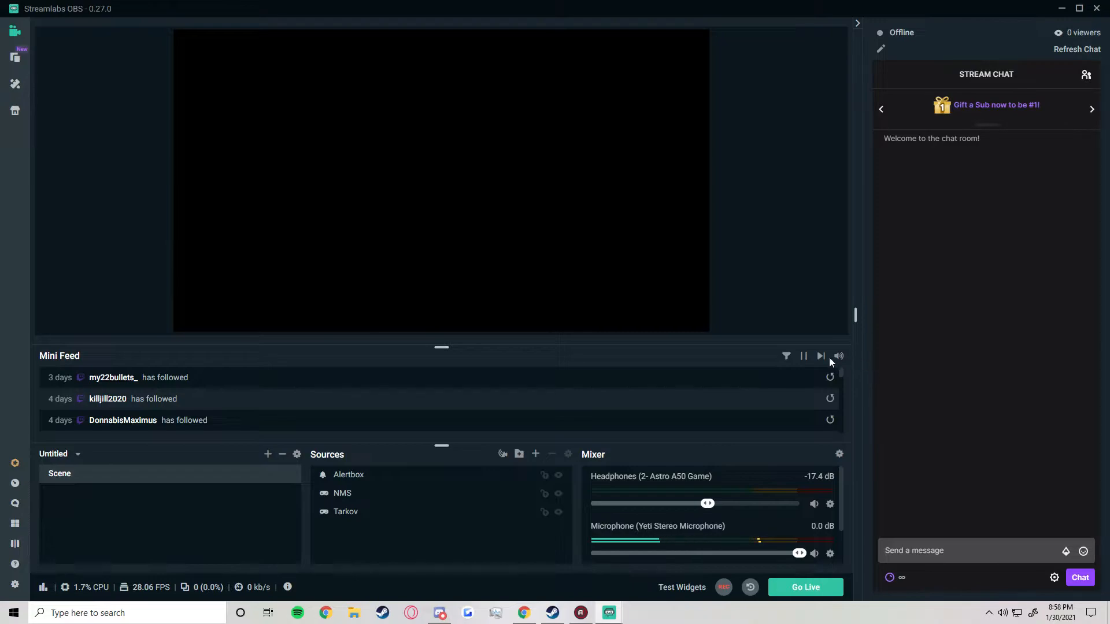
{"action": "mouse_move", "coordinate": [610, 613]}
{"action": "left_click", "coordinate": [675, 558]}
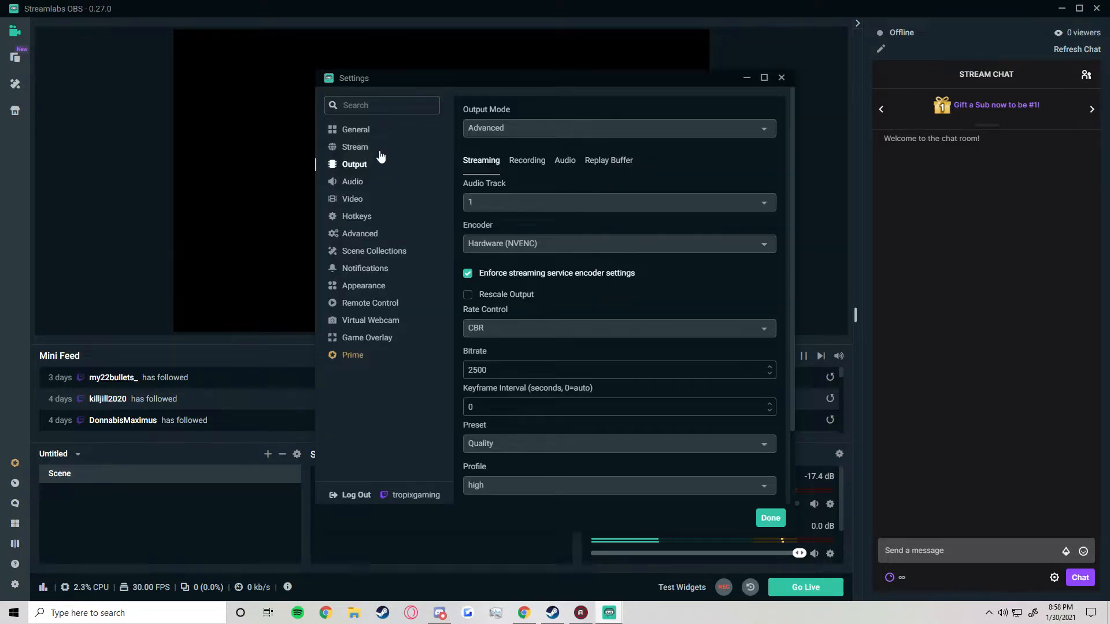
Step: View the streaming encoder options again and minimize the Settings window
{"action": "left_click", "coordinate": [550, 247]}
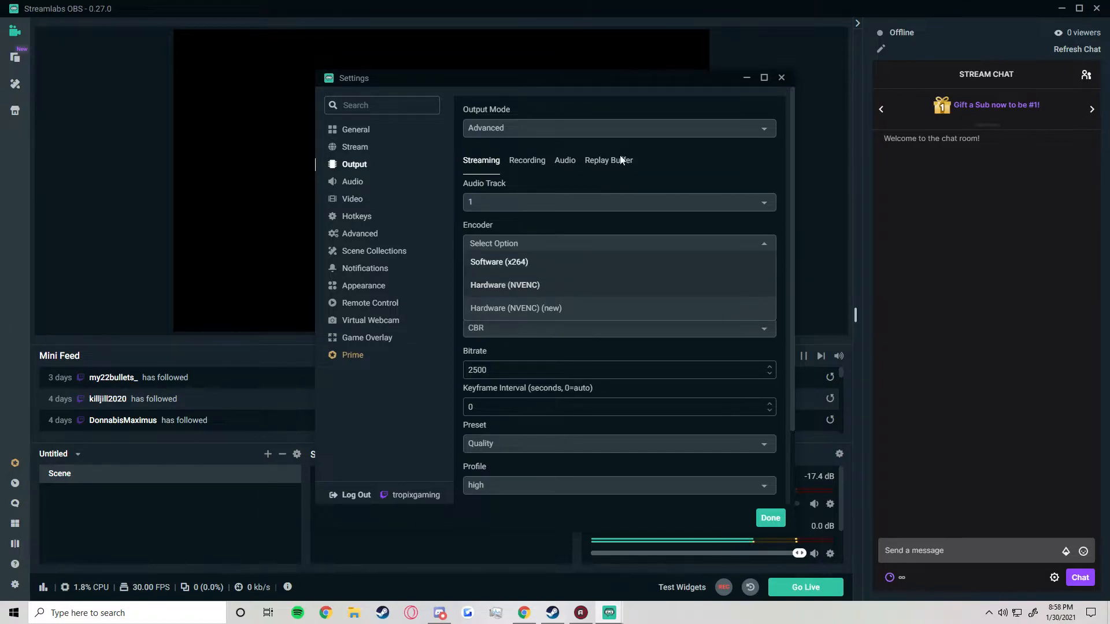
{"action": "left_click", "coordinate": [747, 77]}
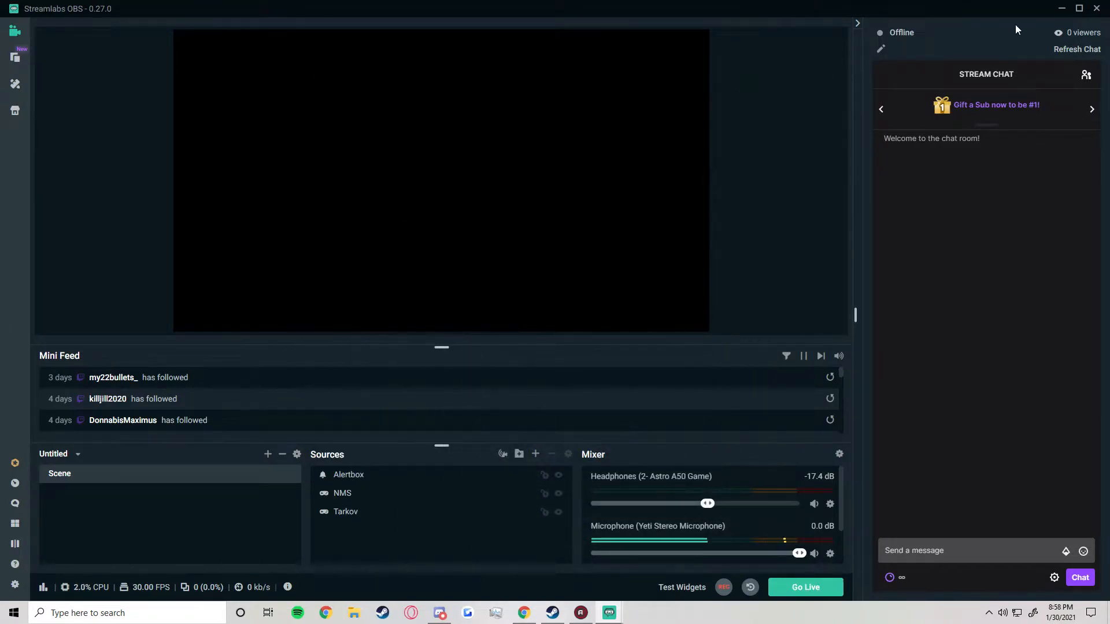
Step: Minimize Streamlabs OBS, look for the NVIDIA Control Panel entry in the desktop's context menu, and bring the Settings window back
{"action": "left_click", "coordinate": [1061, 9]}
{"action": "right_click", "coordinate": [583, 281]}
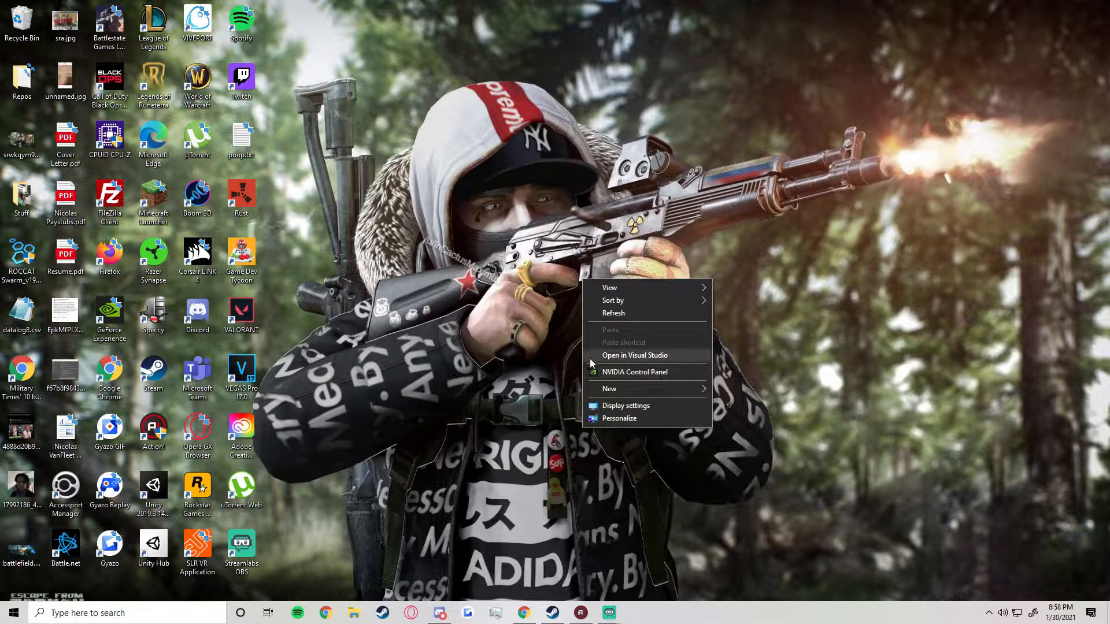
{"action": "right_click", "coordinate": [471, 277]}
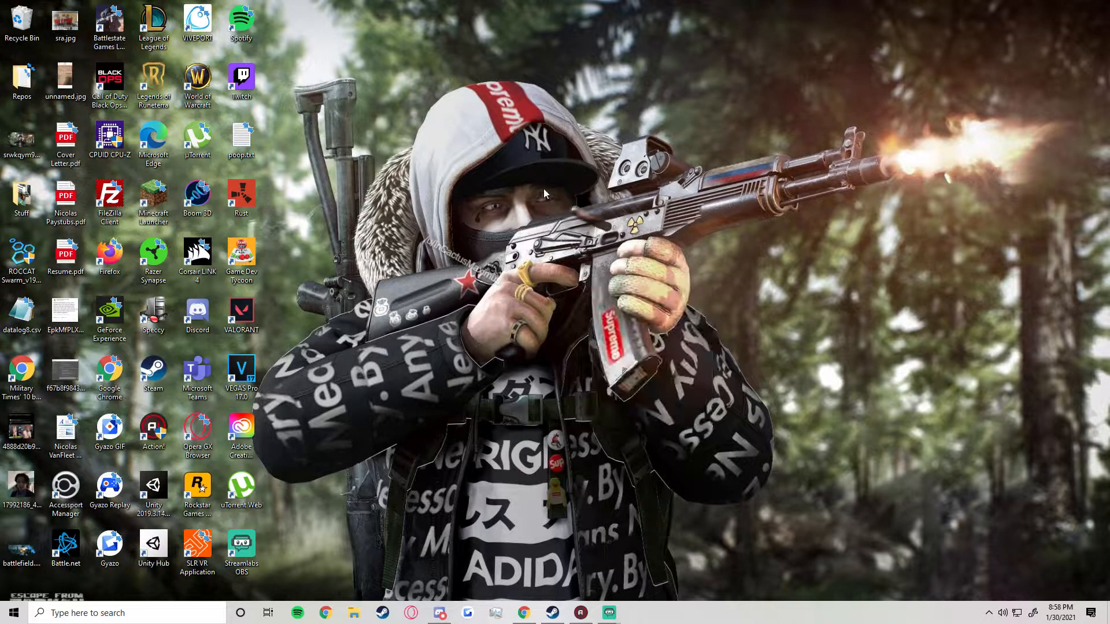
{"action": "left_click", "coordinate": [472, 212]}
{"action": "mouse_move", "coordinate": [607, 618]}
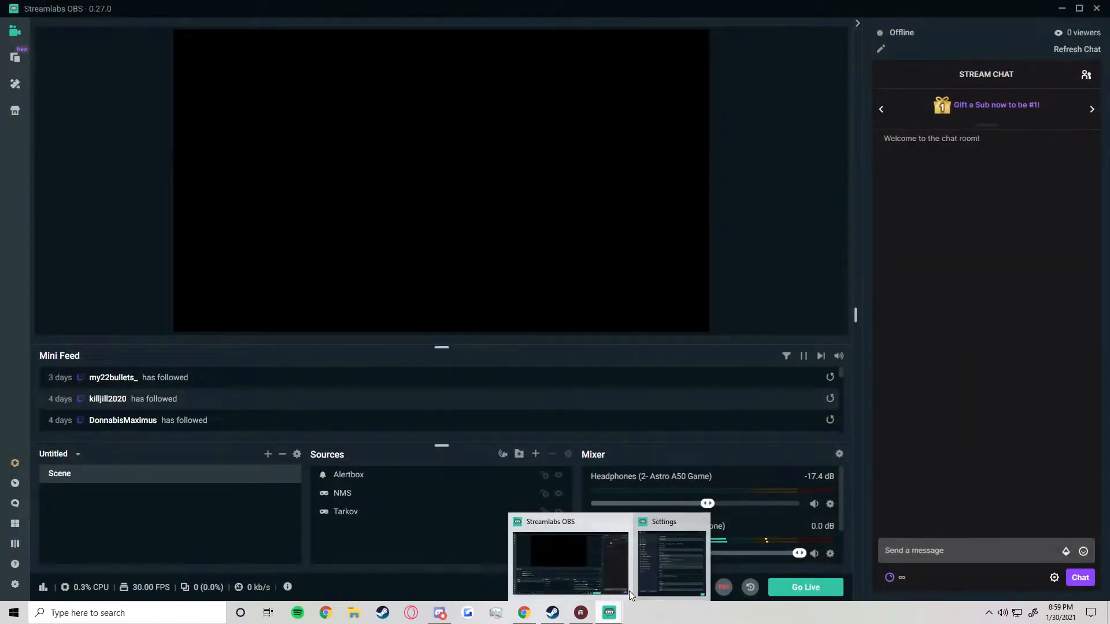
{"action": "left_click", "coordinate": [662, 533]}
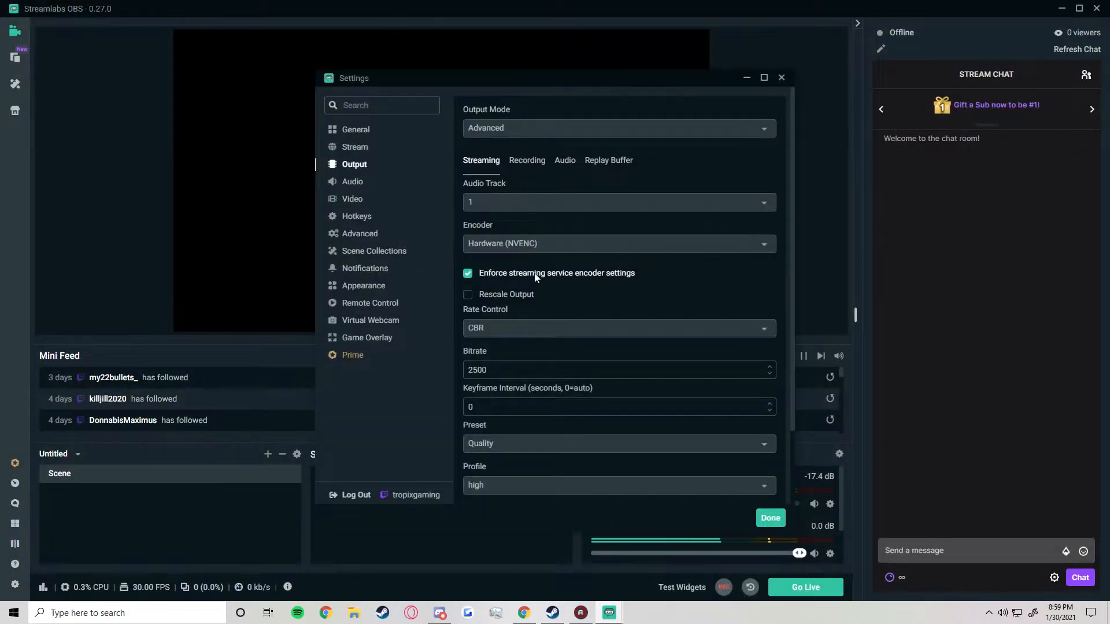
Step: Select the Hardware (NVENC) streaming encoder and CBR as the rate control
{"action": "left_click", "coordinate": [532, 244]}
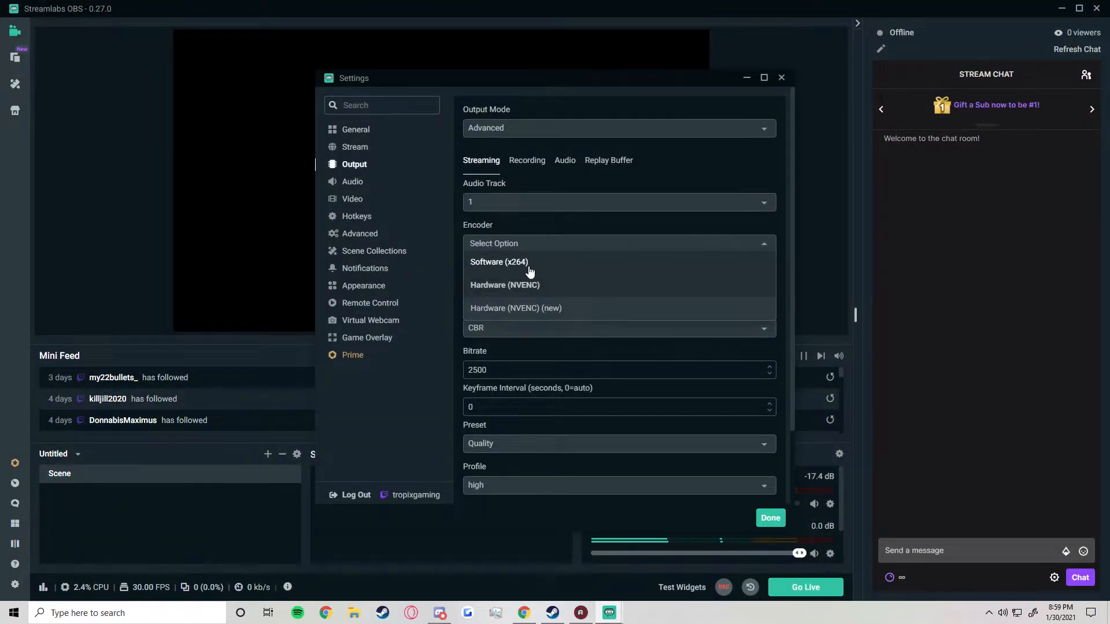
{"action": "left_click", "coordinate": [570, 286]}
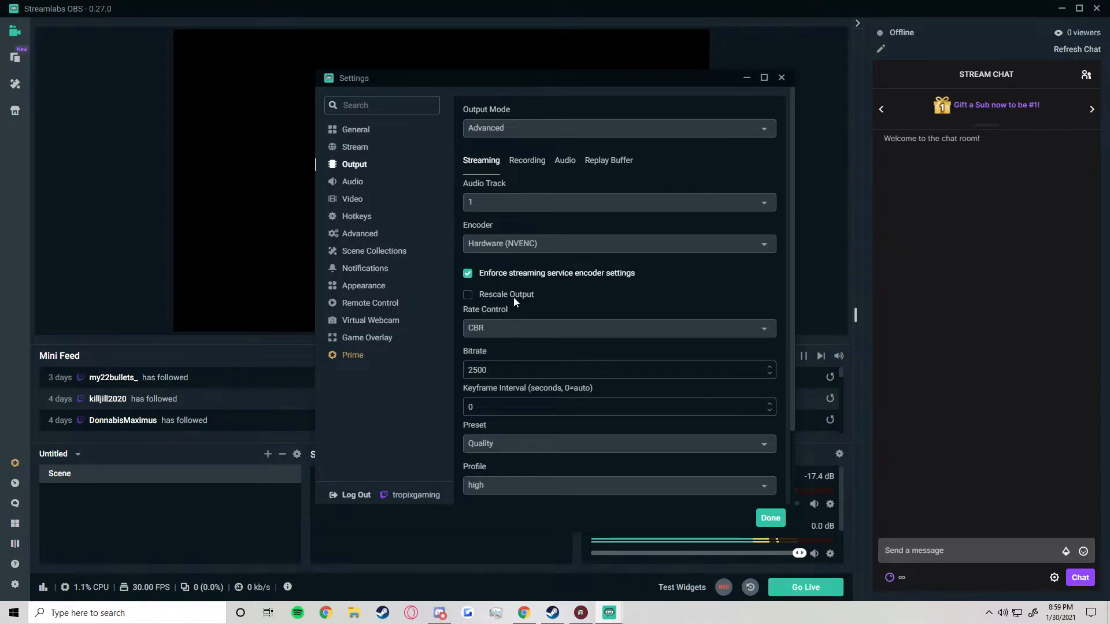
{"action": "left_click", "coordinate": [532, 328]}
{"action": "left_click", "coordinate": [509, 353]}
{"action": "left_click", "coordinate": [529, 334]}
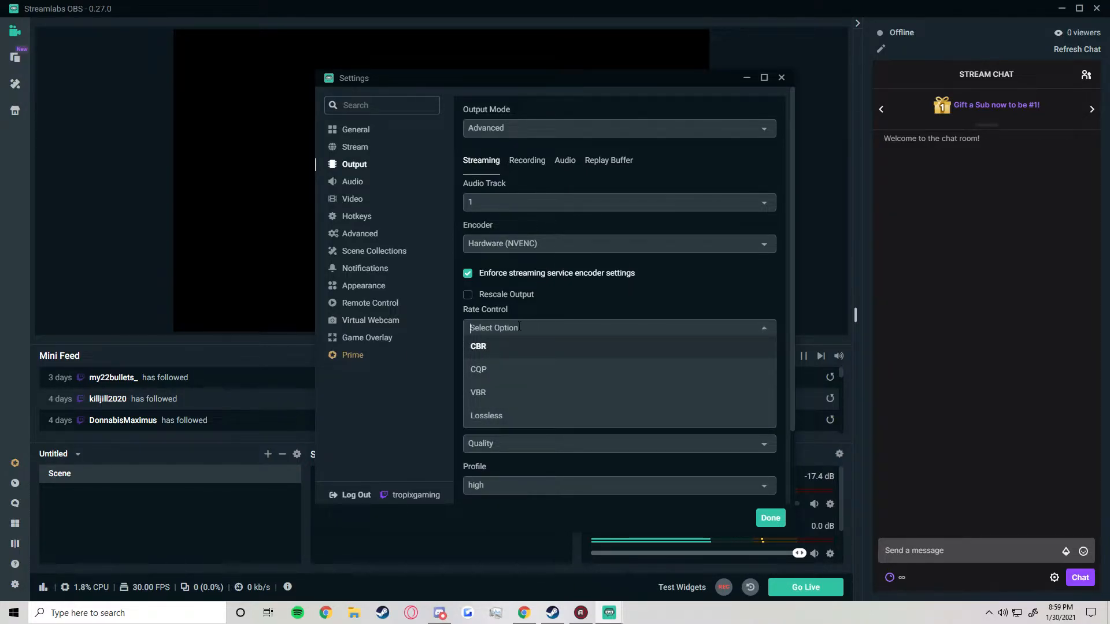
{"action": "left_click", "coordinate": [598, 302]}
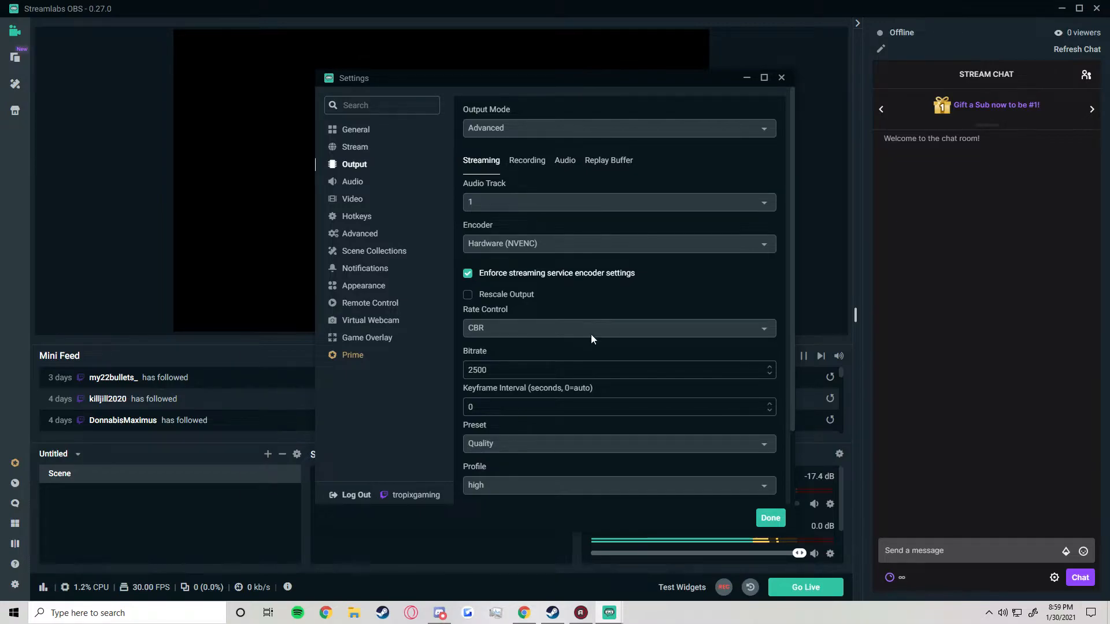
Step: Examine the streaming bitrate and the remaining encoder settings down to Max B-frames
{"action": "double_click", "coordinate": [466, 373]}
{"action": "left_click", "coordinate": [498, 371]}
{"action": "double_click", "coordinate": [502, 370]}
{"action": "left_click", "coordinate": [529, 352]}
{"action": "scroll", "coordinate": [528, 350], "scroll_direction": "down", "scroll_amount": 2}
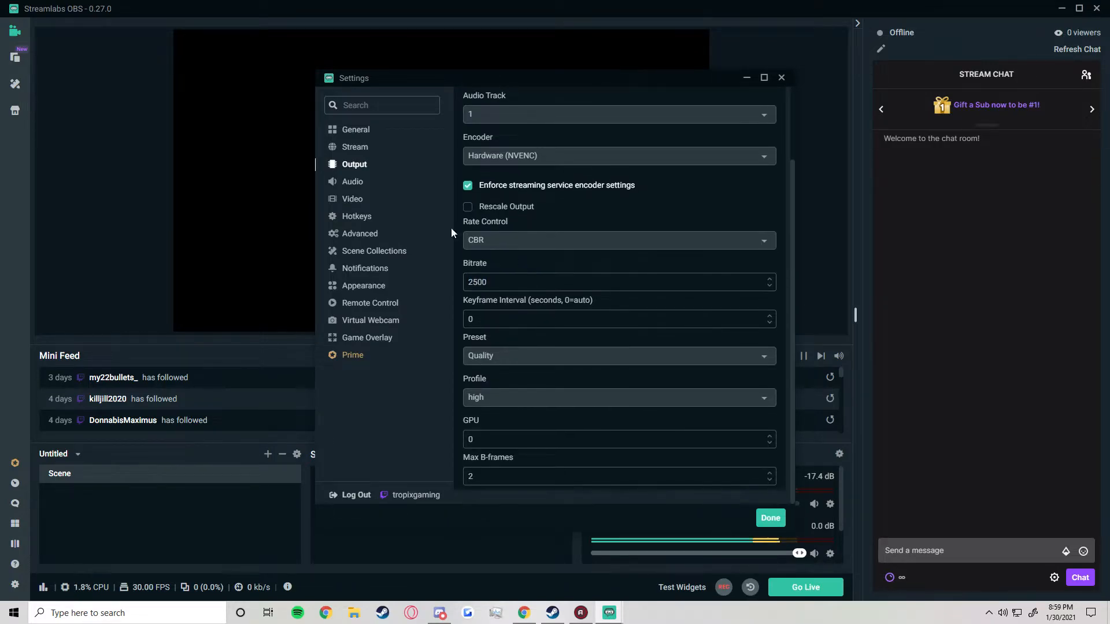
{"action": "scroll", "coordinate": [549, 335], "scroll_direction": "up", "scroll_amount": 2}
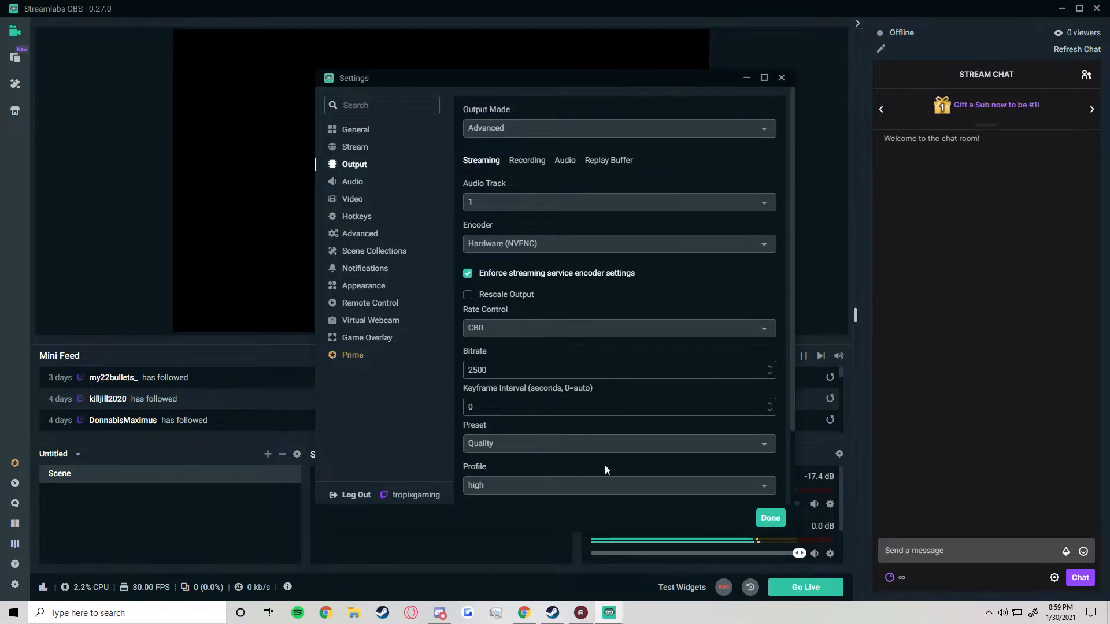
Step: Switch to Chrome and run an internet speed test on the Speedtest by Ookla page
{"action": "left_click", "coordinate": [522, 614]}
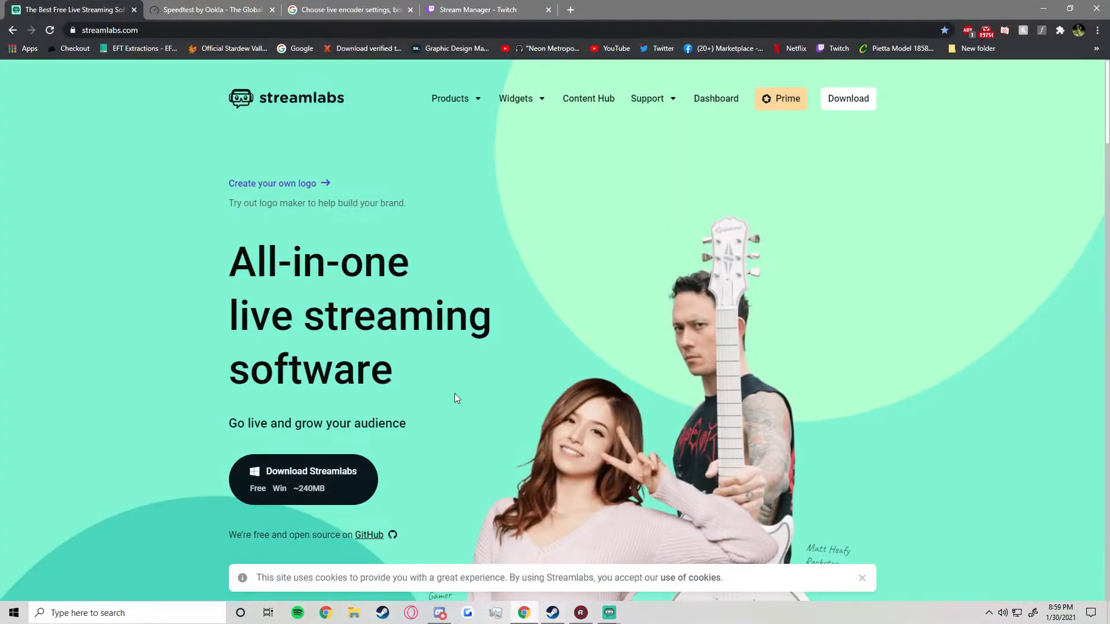
{"action": "left_click", "coordinate": [197, 10]}
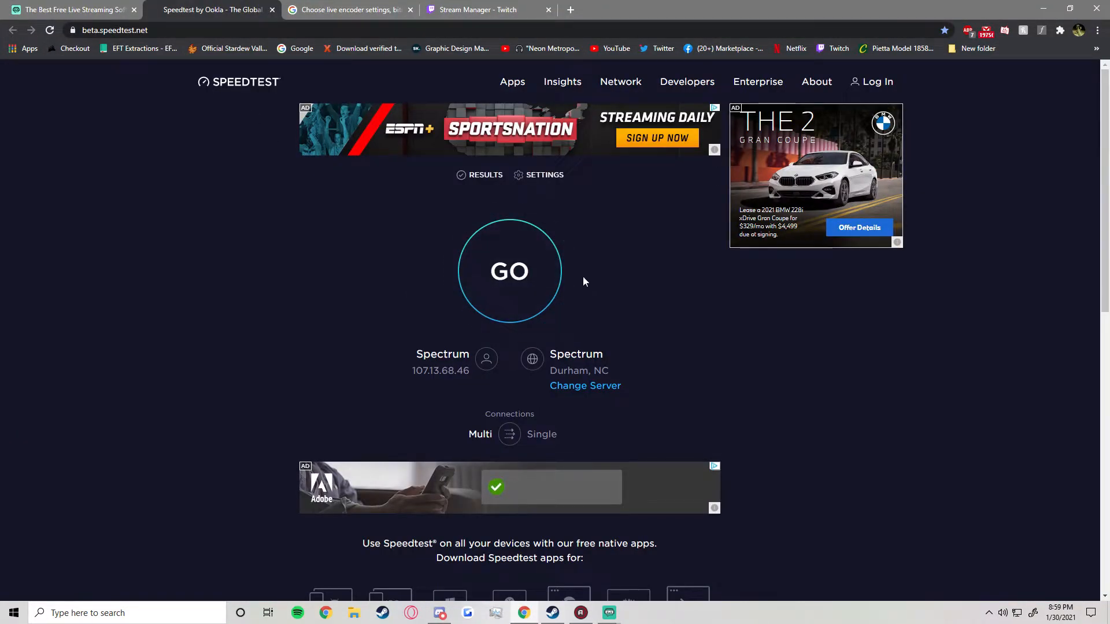
{"action": "left_click", "coordinate": [536, 297]}
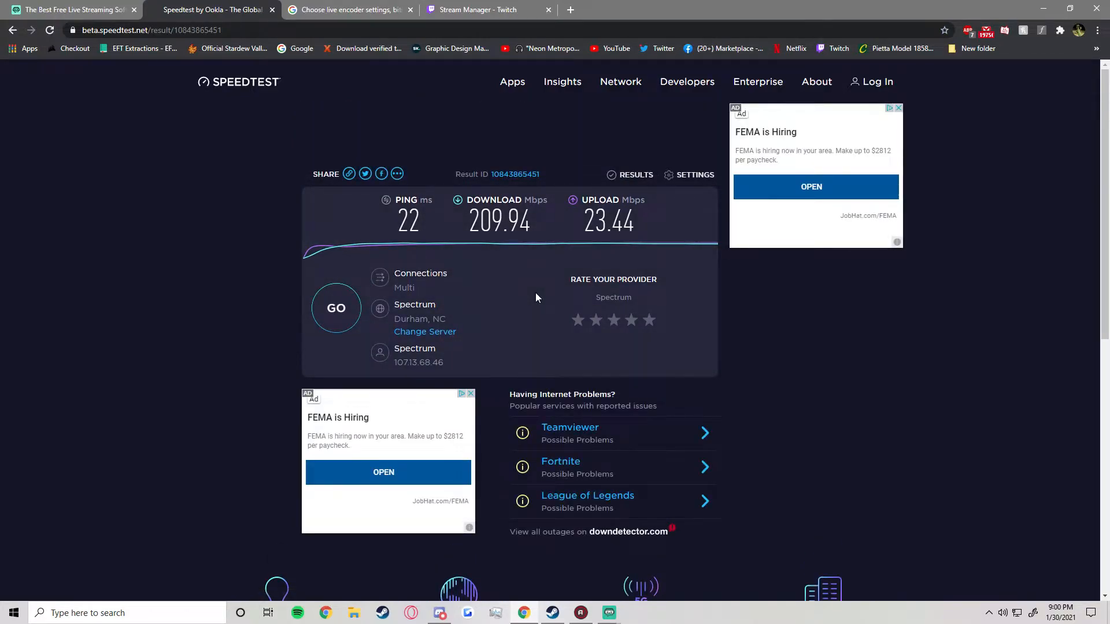
{"action": "left_click", "coordinate": [340, 7]}
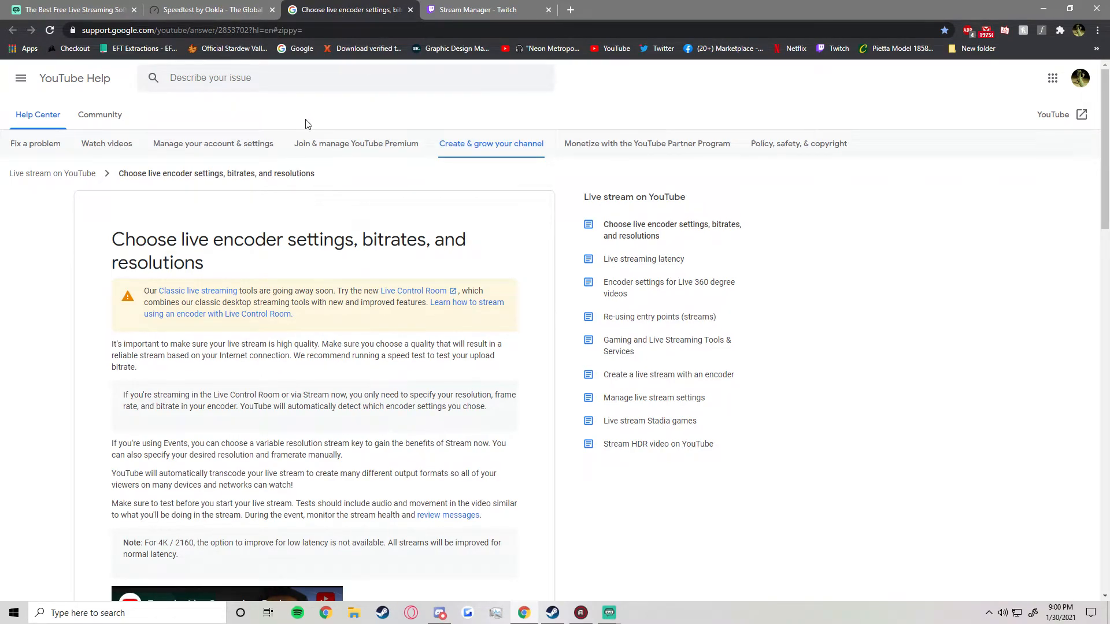
{"action": "scroll", "coordinate": [399, 192], "scroll_direction": "down", "scroll_amount": 10}
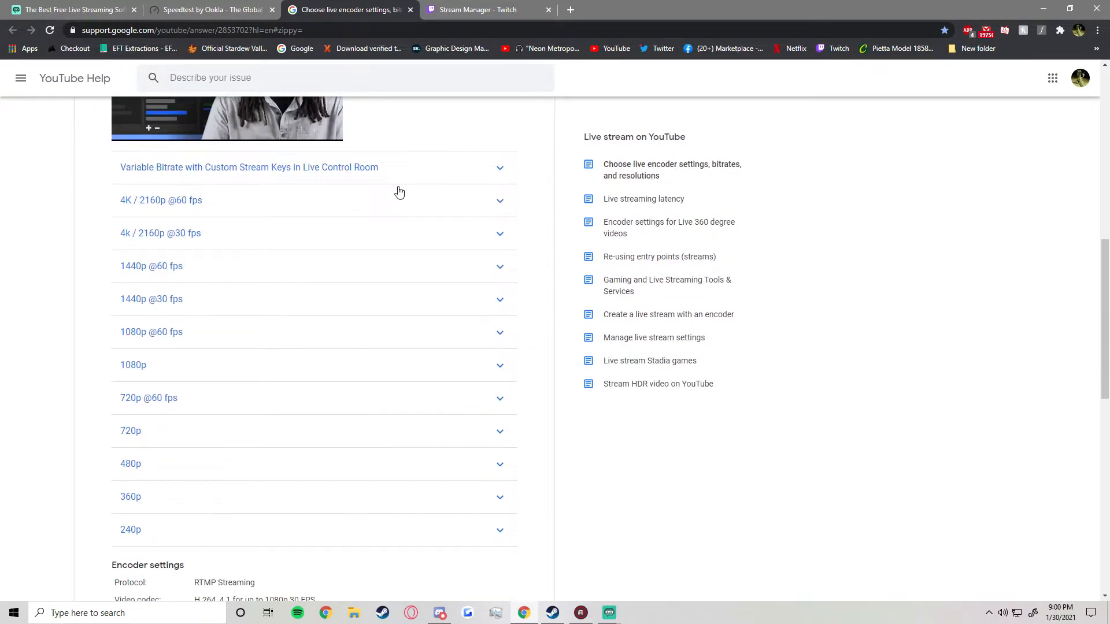
{"action": "left_click", "coordinate": [239, 346]}
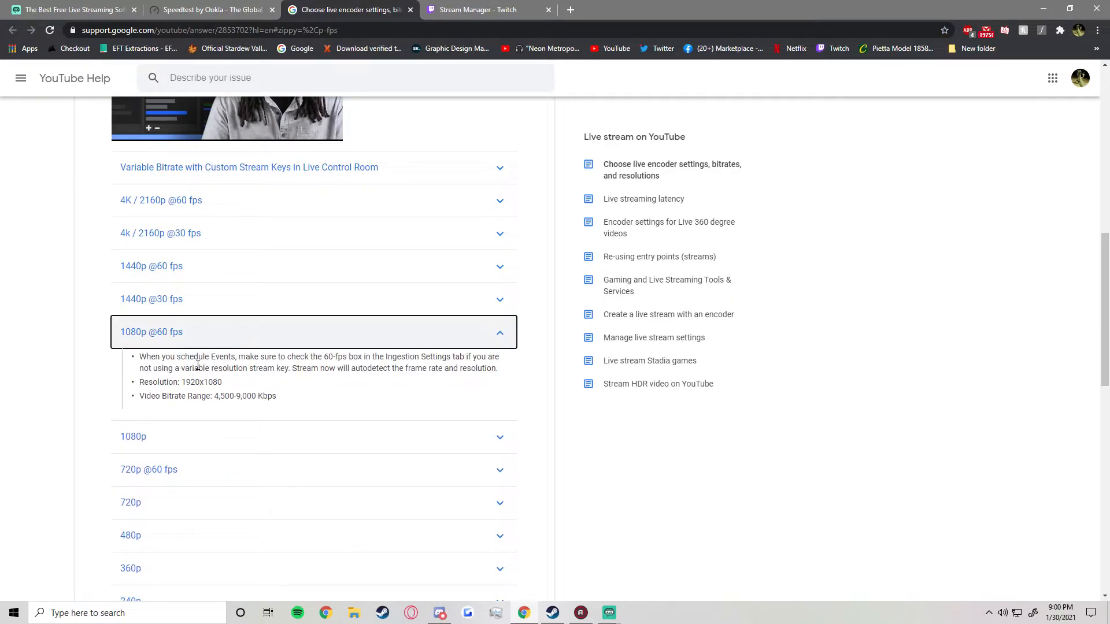
{"action": "left_click_drag", "start_coordinate": [181, 381], "coordinate": [222, 384]}
{"action": "left_click", "coordinate": [227, 386]}
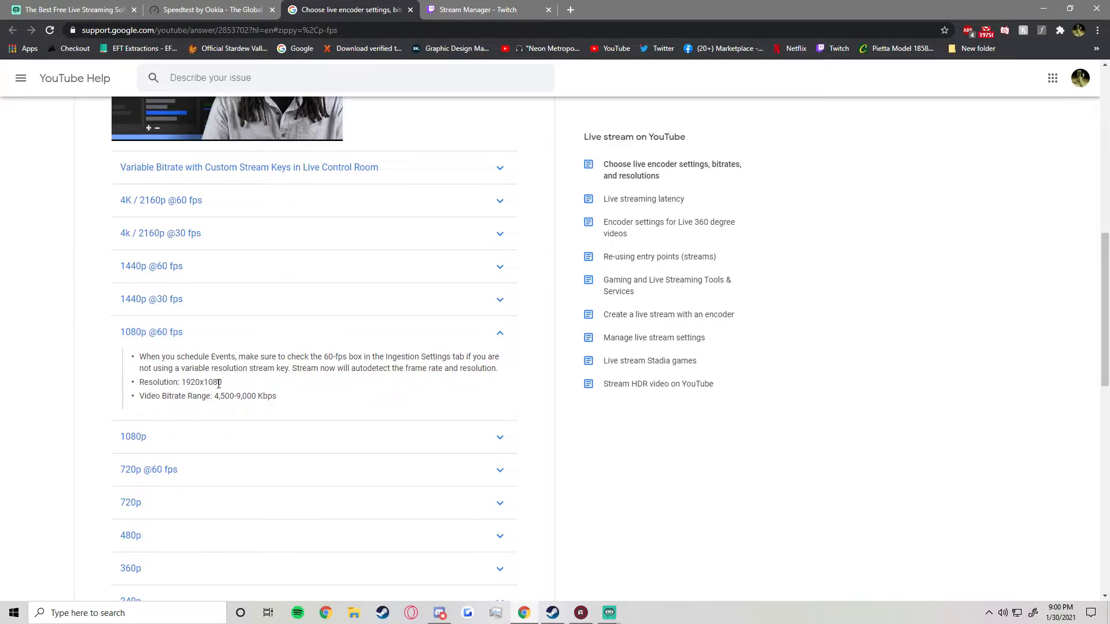
Step: Switch to the Streamlabs OBS Settings window, highlight the streaming bitrate value and minimize the window again
{"action": "mouse_move", "coordinate": [609, 613]}
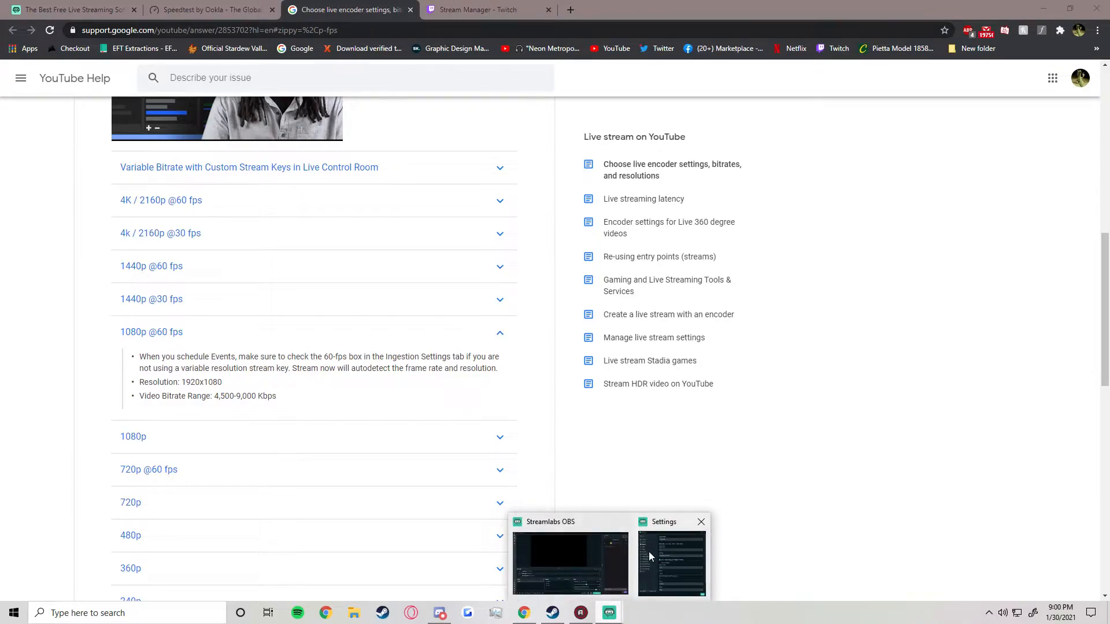
{"action": "left_click", "coordinate": [642, 578]}
{"action": "double_click", "coordinate": [477, 370]}
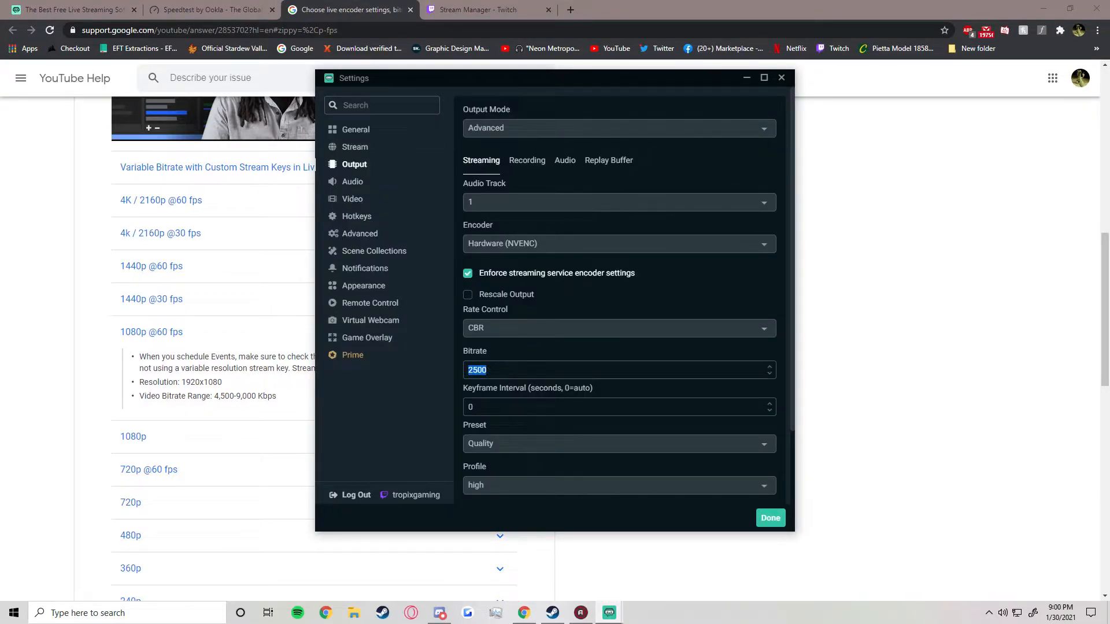
{"action": "left_click", "coordinate": [746, 79]}
{"action": "left_click_drag", "start_coordinate": [214, 395], "coordinate": [268, 387]}
{"action": "left_click", "coordinate": [247, 398]}
{"action": "left_click", "coordinate": [248, 367]}
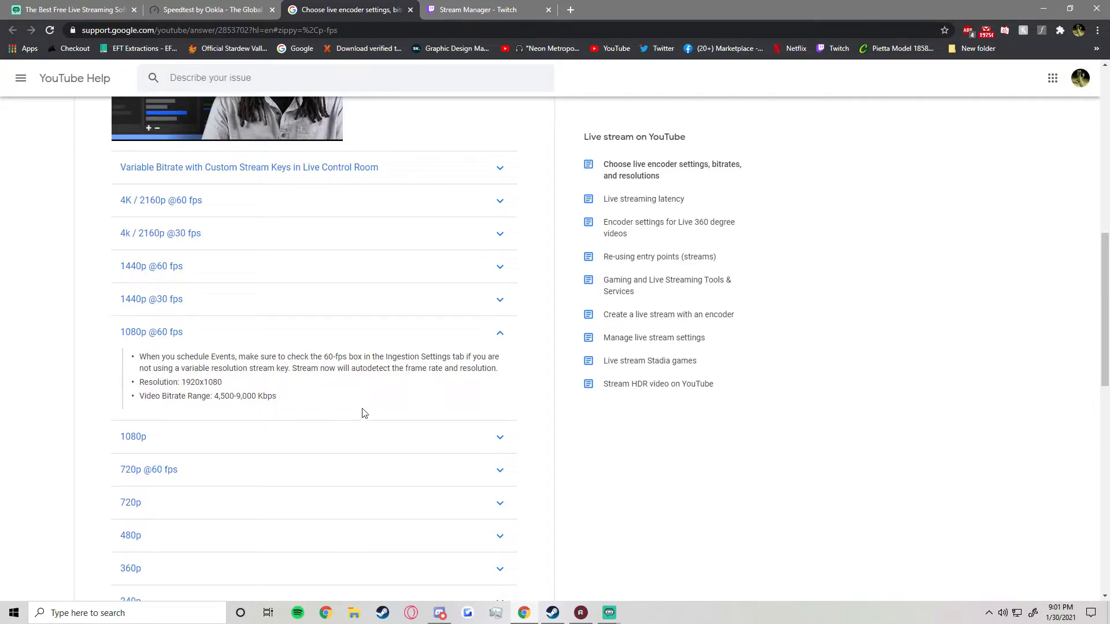
{"action": "double_click", "coordinate": [266, 396]}
{"action": "left_click", "coordinate": [331, 359]}
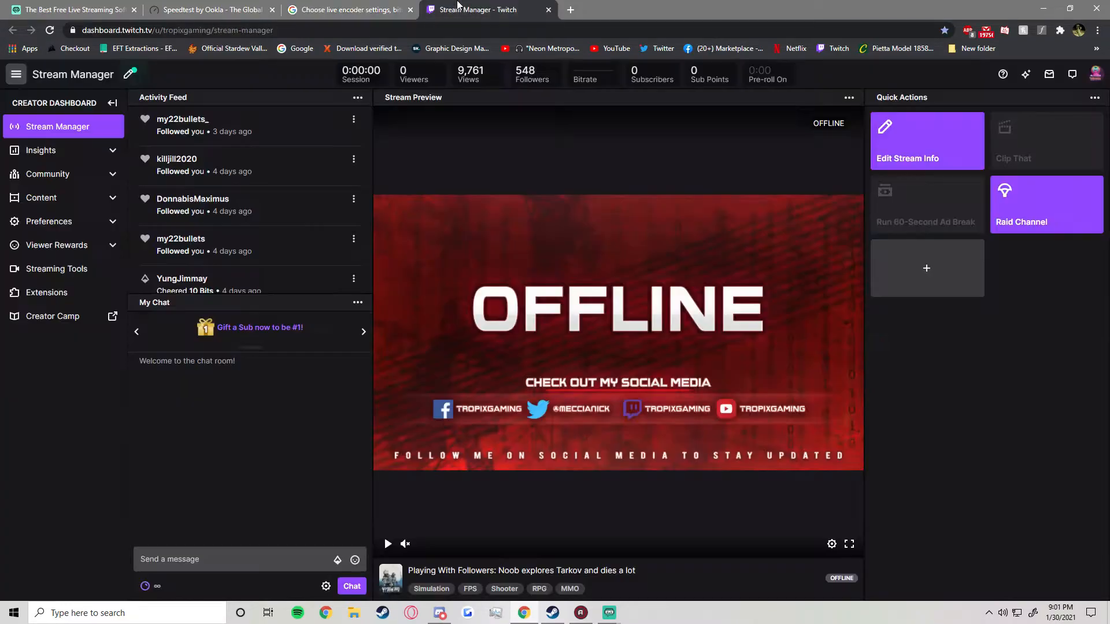
Step: View the Twitch Stream Manager and the Speedtest upload result, and return to the YouTube Help article
{"action": "left_click", "coordinate": [470, 9]}
{"action": "left_click", "coordinate": [209, 7]}
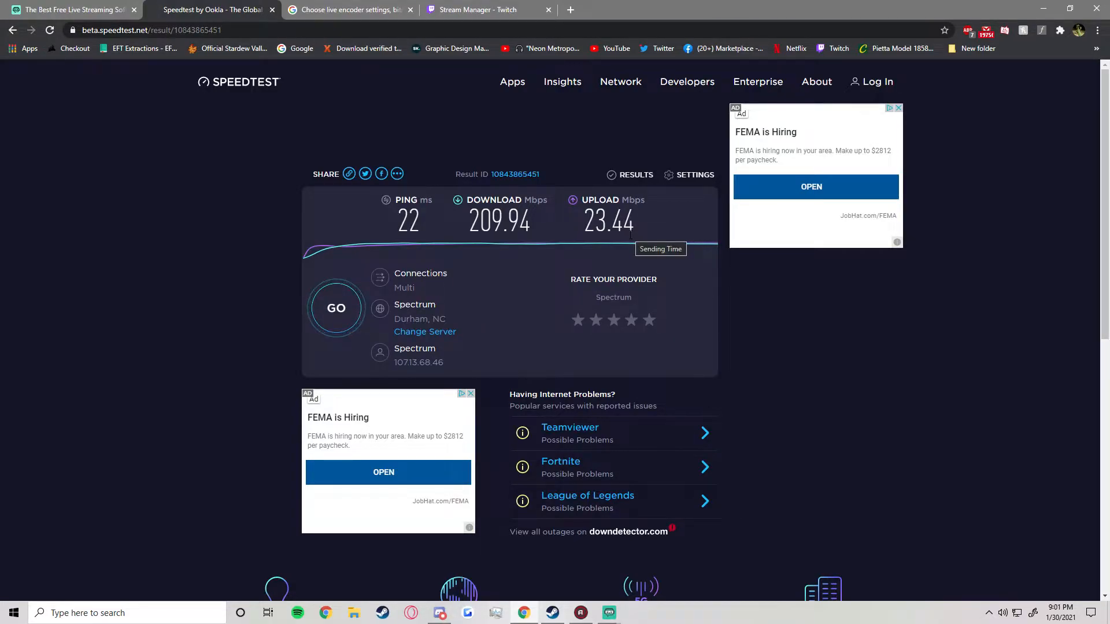
{"action": "left_click", "coordinate": [459, 7]}
{"action": "left_click", "coordinate": [370, 8]}
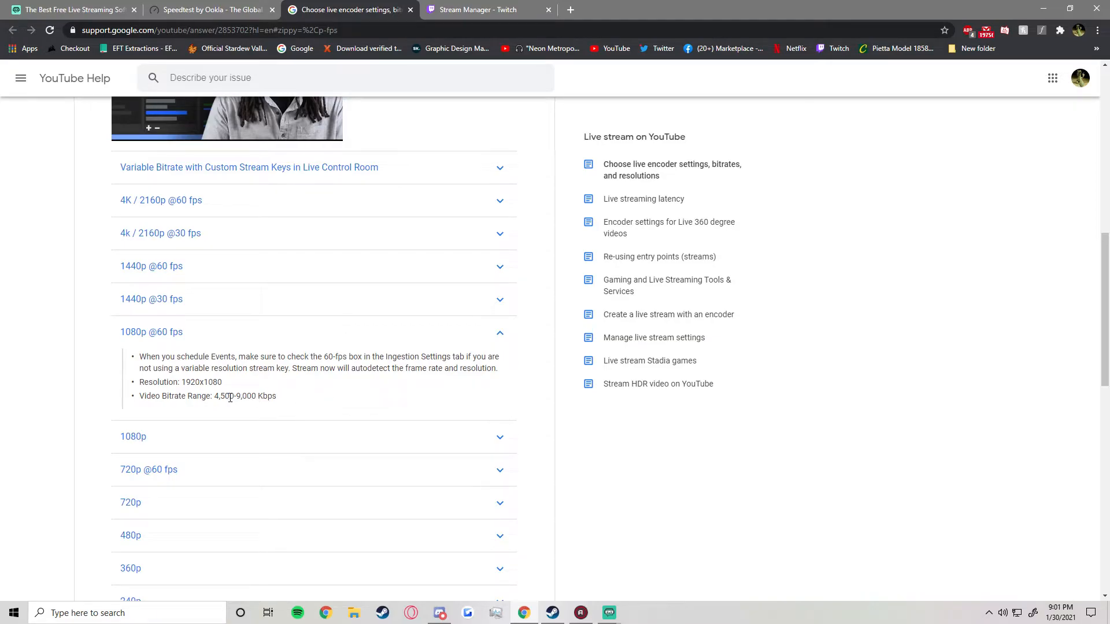
{"action": "left_click_drag", "start_coordinate": [237, 395], "coordinate": [264, 396]}
{"action": "left_click", "coordinate": [276, 408]}
{"action": "left_click_drag", "start_coordinate": [237, 396], "coordinate": [255, 394]}
{"action": "left_click", "coordinate": [252, 383]}
{"action": "left_click", "coordinate": [220, 338]}
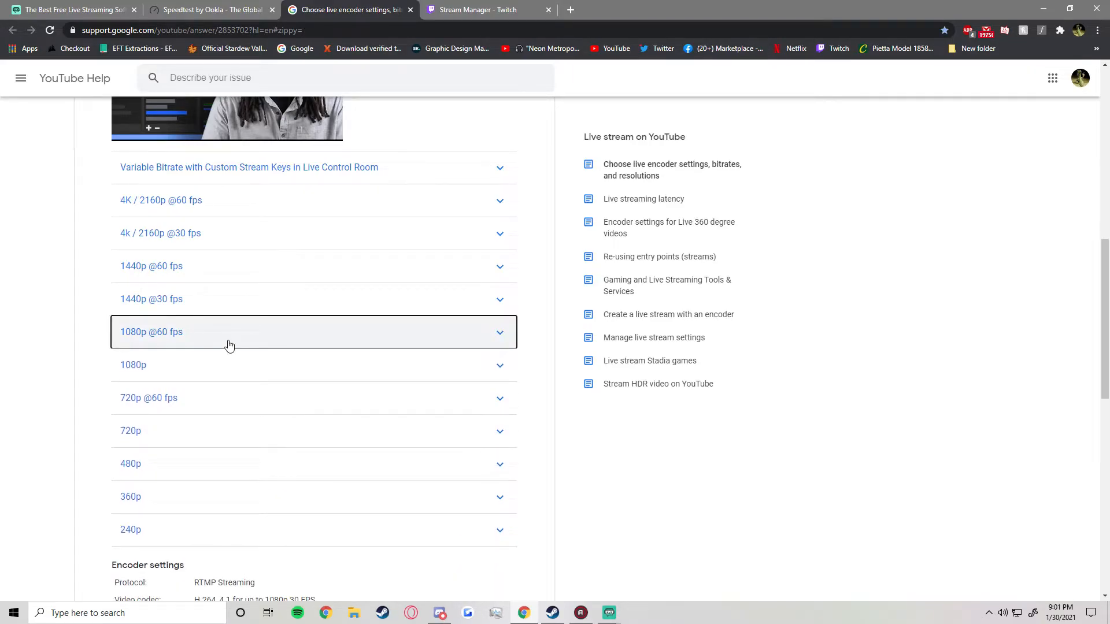
{"action": "left_click", "coordinate": [244, 344]}
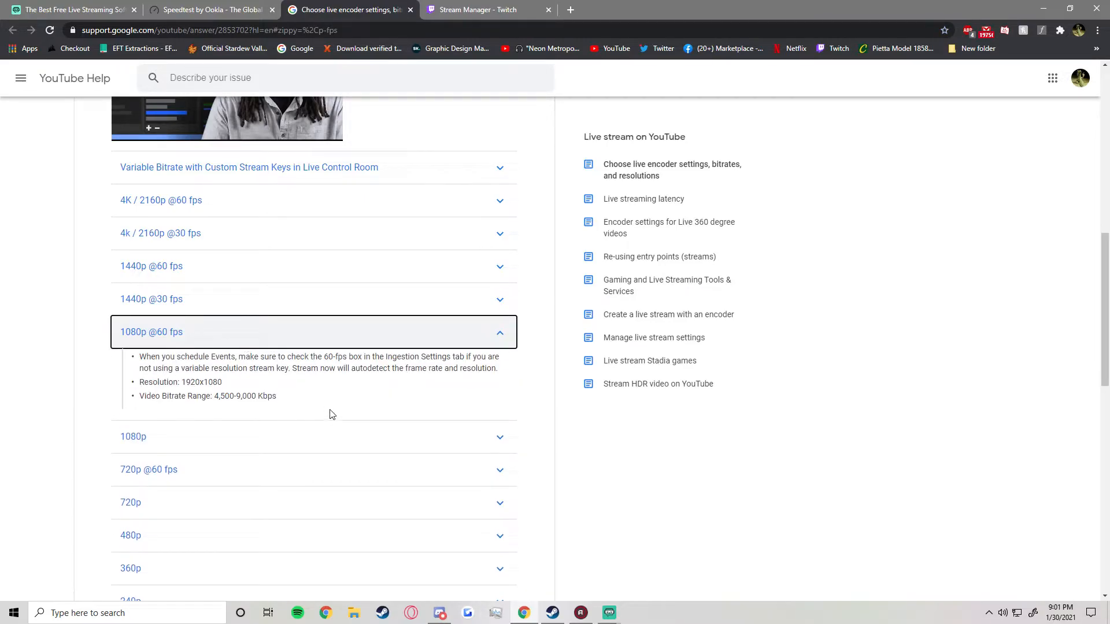
{"action": "left_click", "coordinate": [293, 343]}
{"action": "left_click", "coordinate": [211, 6]}
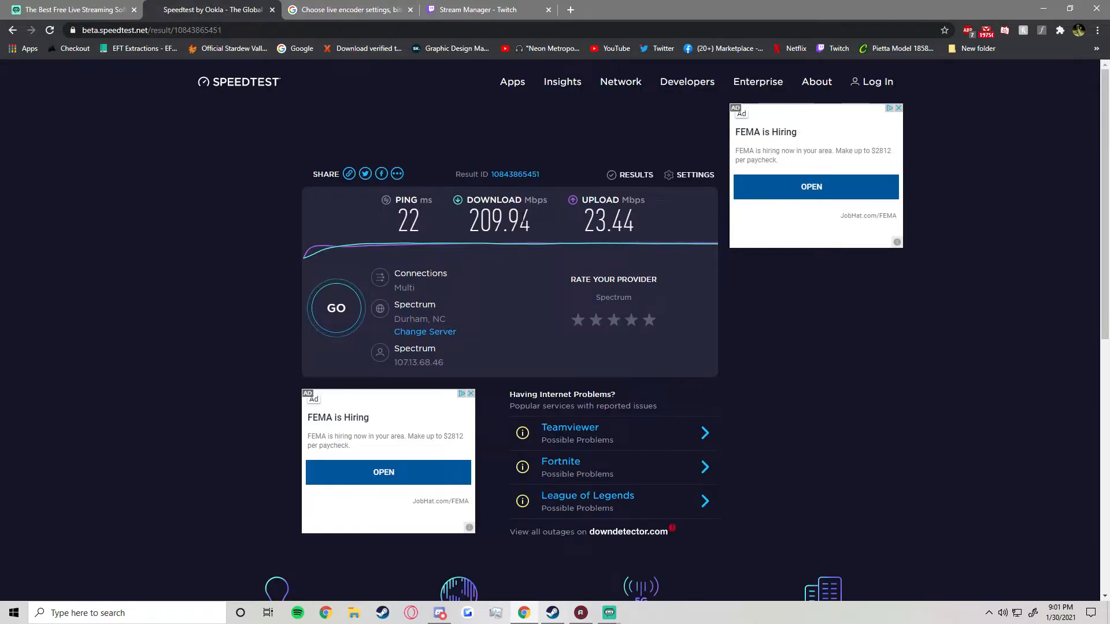
{"action": "double_click", "coordinate": [609, 220]}
{"action": "key", "text": "ctrl+Tab"}
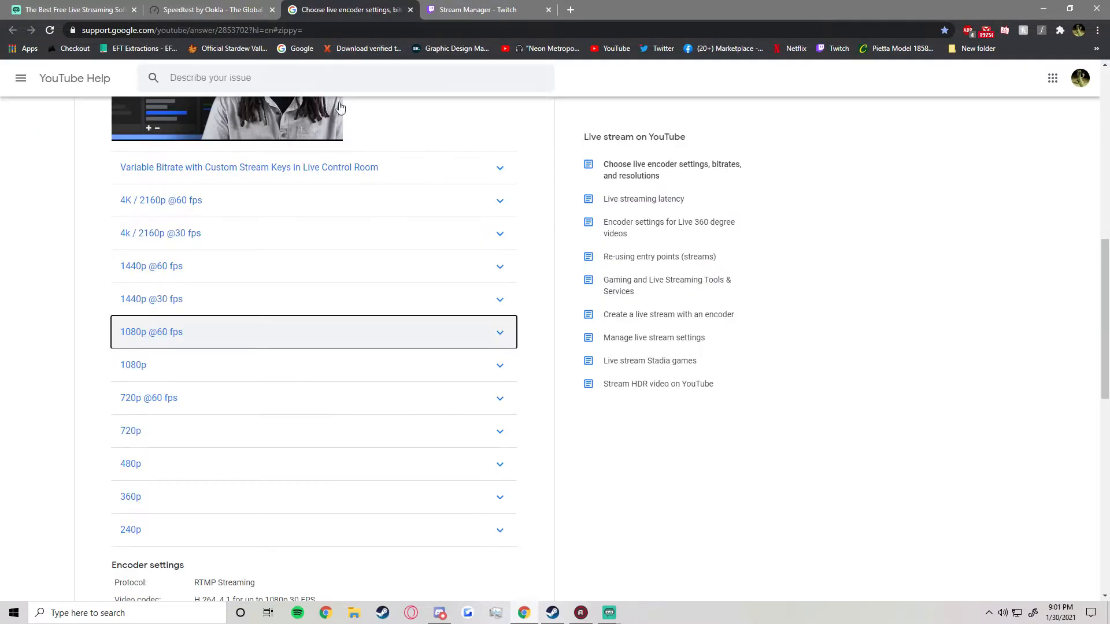
{"action": "left_click", "coordinate": [269, 323]}
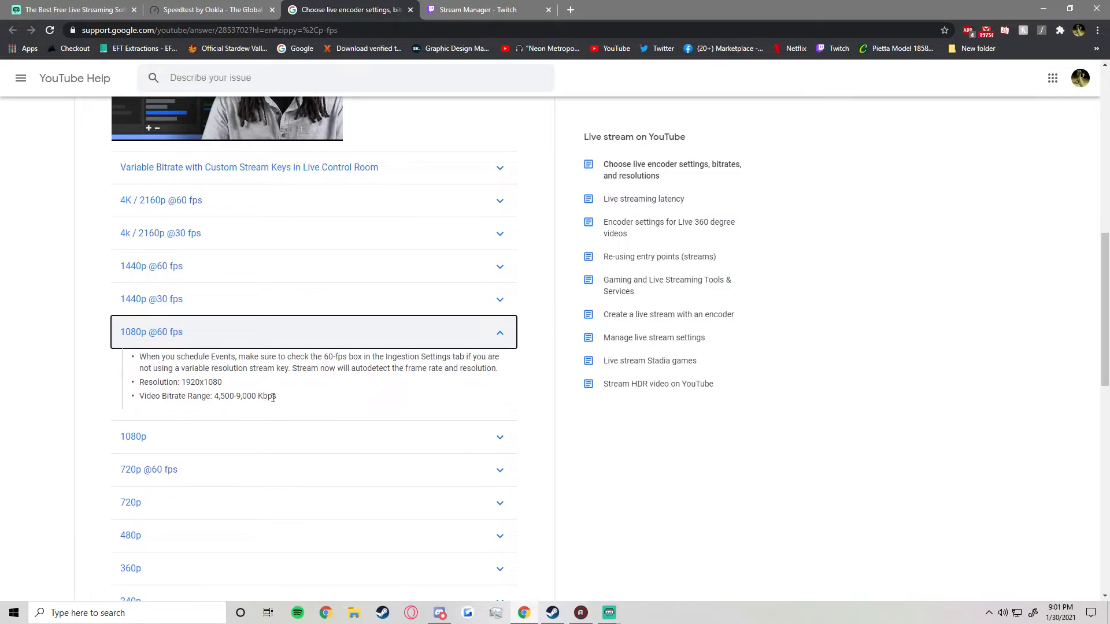
{"action": "double_click", "coordinate": [243, 397]}
{"action": "left_click", "coordinate": [223, 391]}
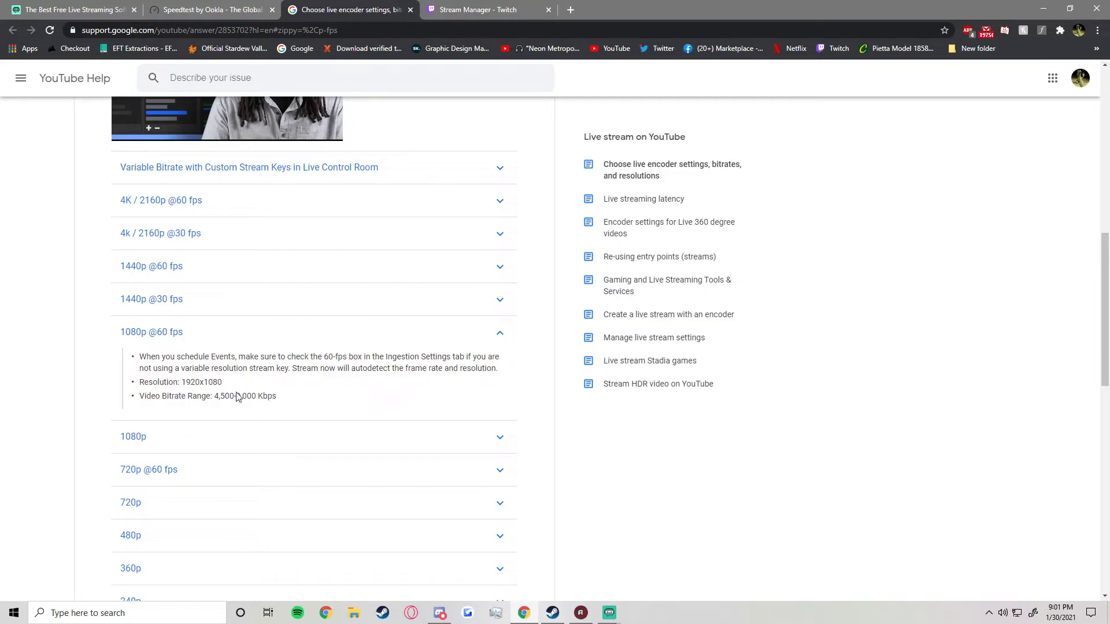
{"action": "left_click", "coordinate": [214, 338]}
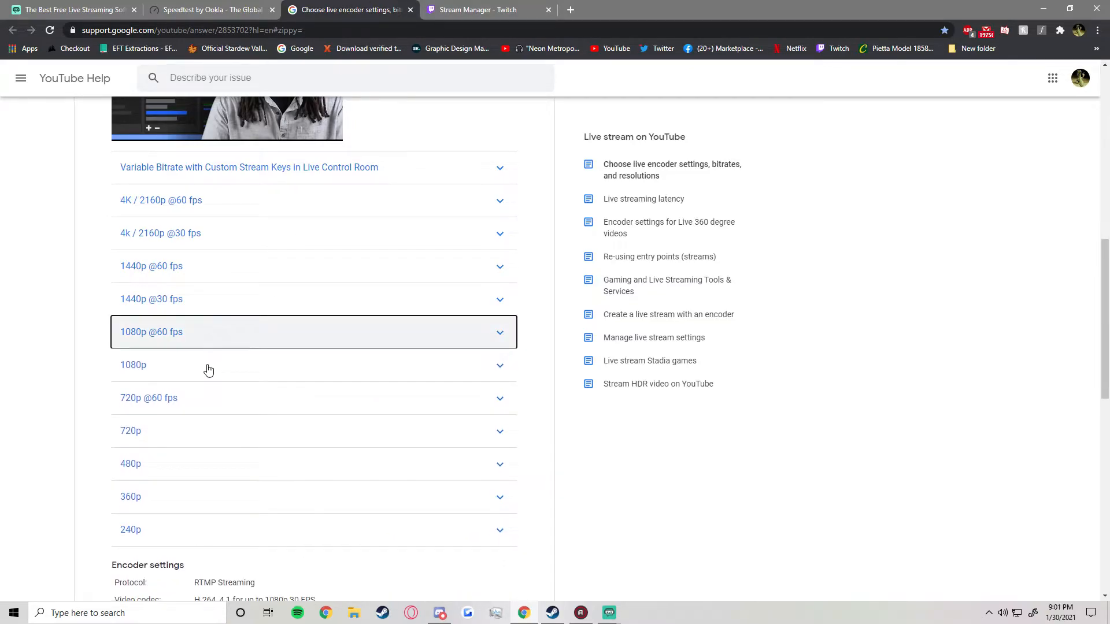
{"action": "left_click", "coordinate": [209, 370]}
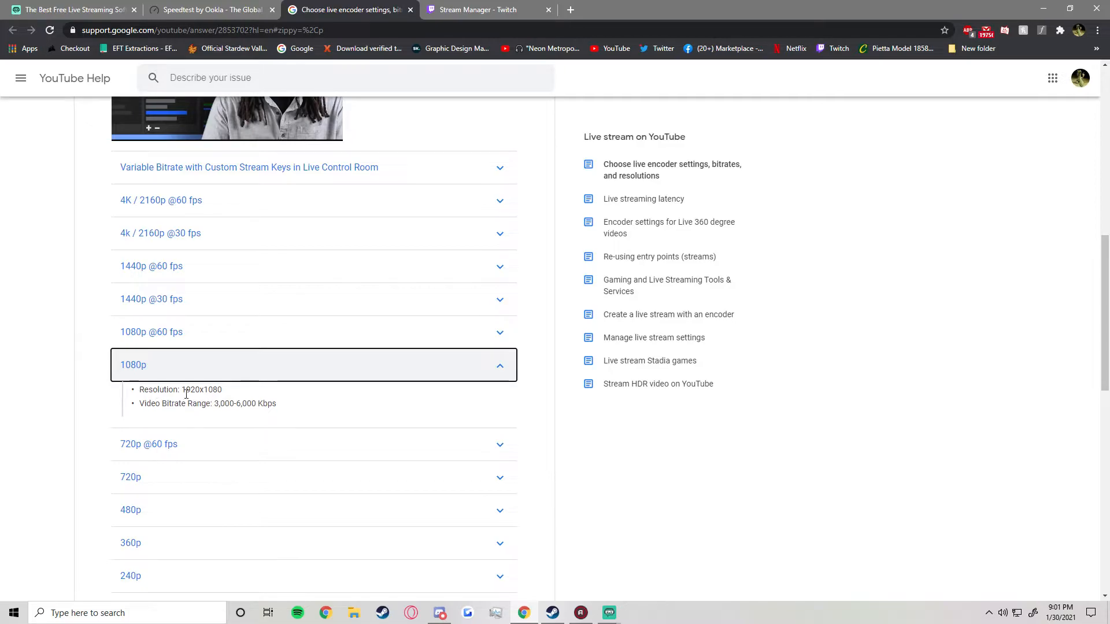
{"action": "left_click", "coordinate": [215, 404]}
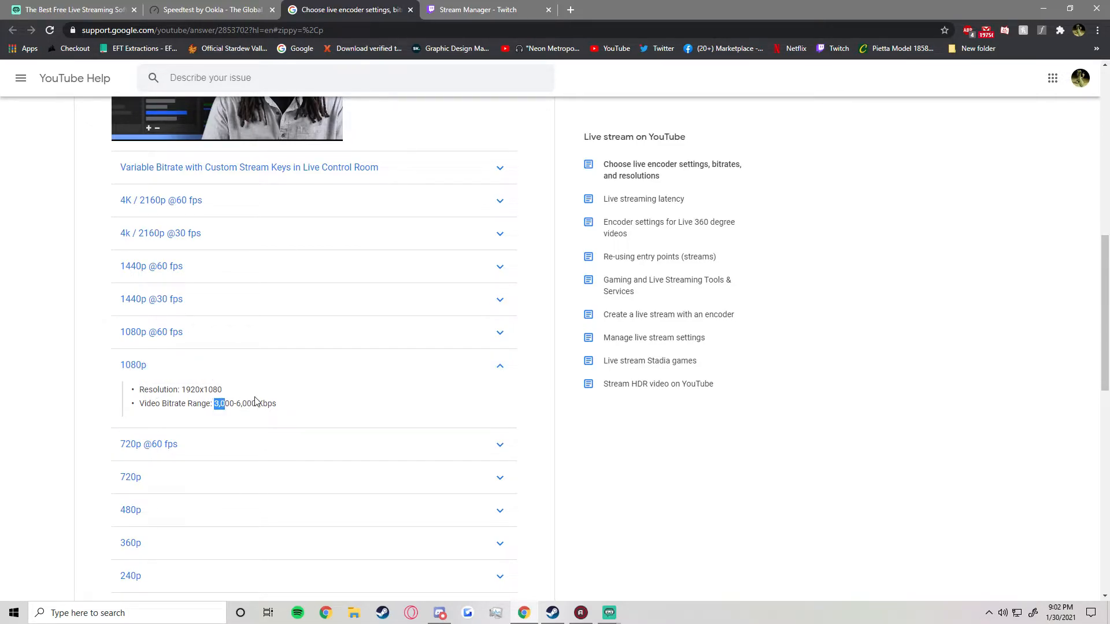
{"action": "left_click", "coordinate": [203, 361]}
{"action": "left_click", "coordinate": [183, 399]}
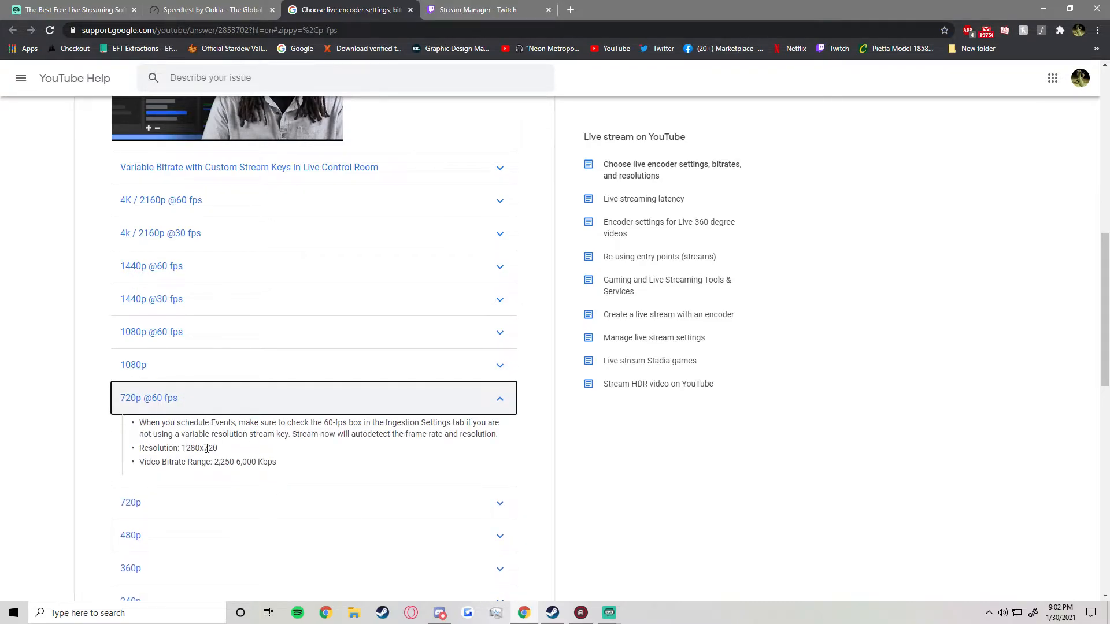
{"action": "left_click", "coordinate": [280, 341]}
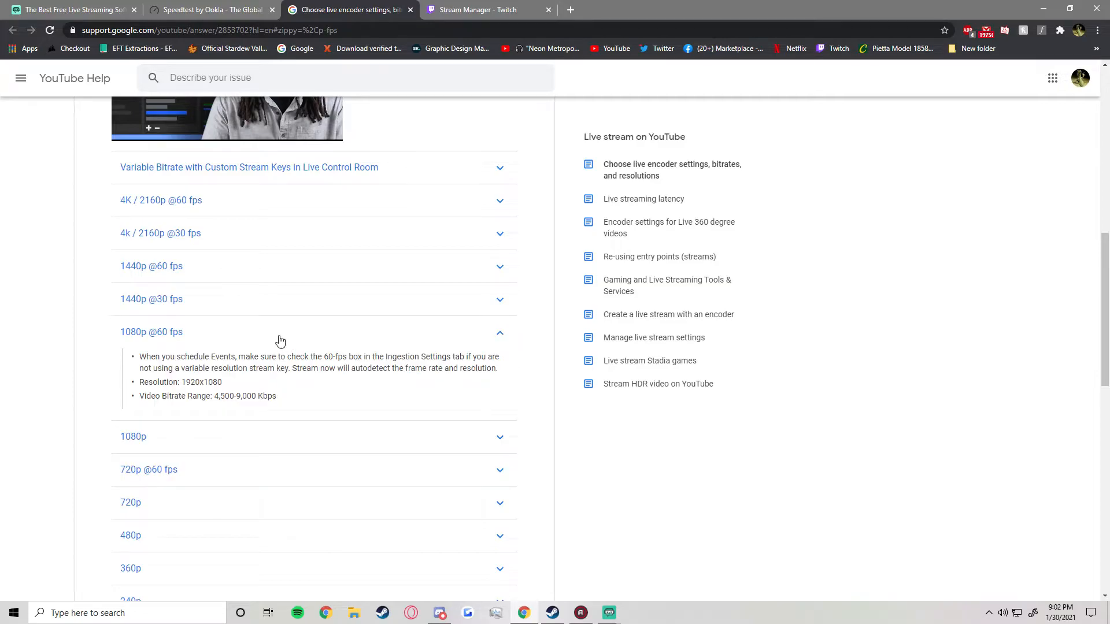
{"action": "left_click", "coordinate": [280, 337]}
{"action": "left_click", "coordinate": [188, 442]}
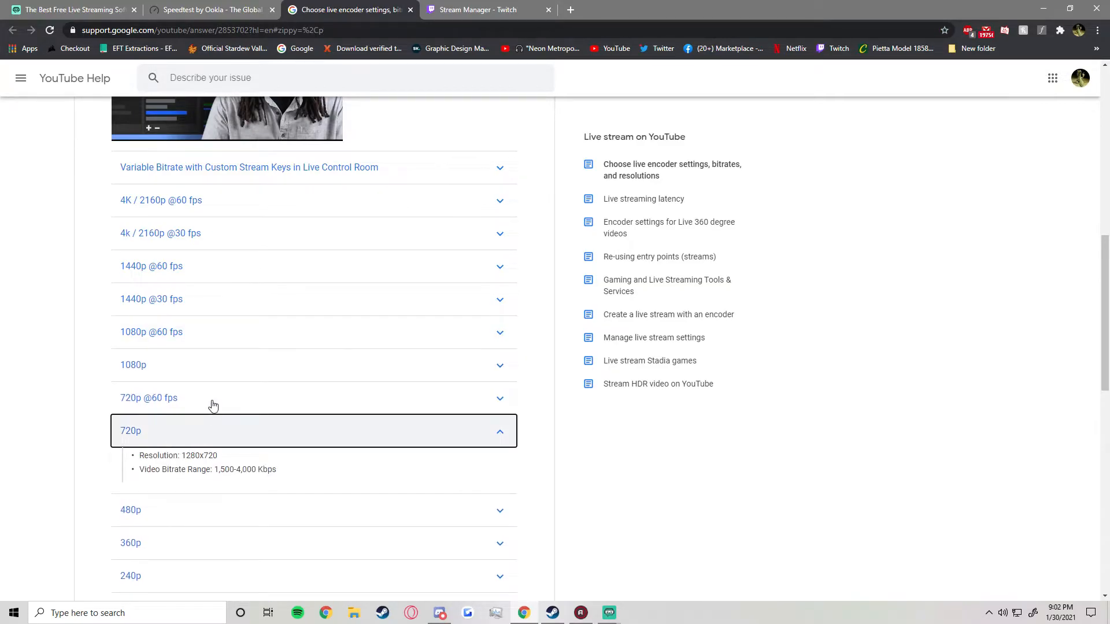
{"action": "left_click", "coordinate": [210, 404]}
{"action": "left_click", "coordinate": [209, 404]}
{"action": "left_click", "coordinate": [186, 431]}
{"action": "left_click", "coordinate": [202, 460]}
{"action": "left_click", "coordinate": [224, 468]}
{"action": "double_click", "coordinate": [224, 468]}
{"action": "left_click", "coordinate": [234, 460]}
{"action": "left_click_drag", "start_coordinate": [161, 489], "coordinate": [223, 490]}
{"action": "left_click_drag", "start_coordinate": [231, 494], "coordinate": [355, 506]}
{"action": "left_click", "coordinate": [354, 506]}
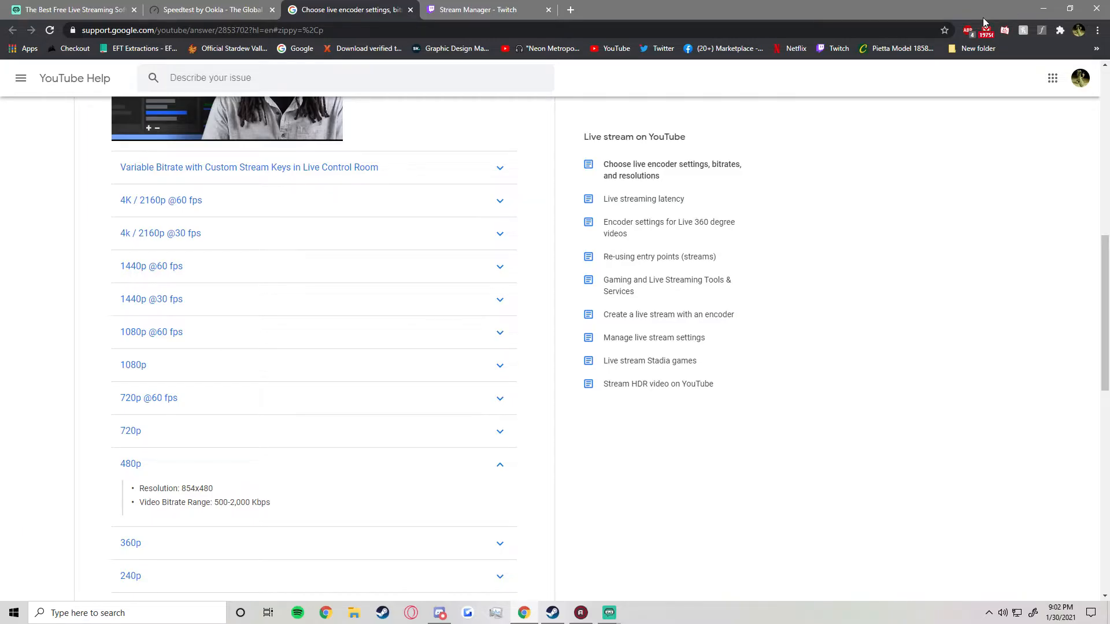
{"action": "left_click", "coordinate": [1044, 8]}
{"action": "mouse_move", "coordinate": [607, 614]}
{"action": "left_click", "coordinate": [659, 552]}
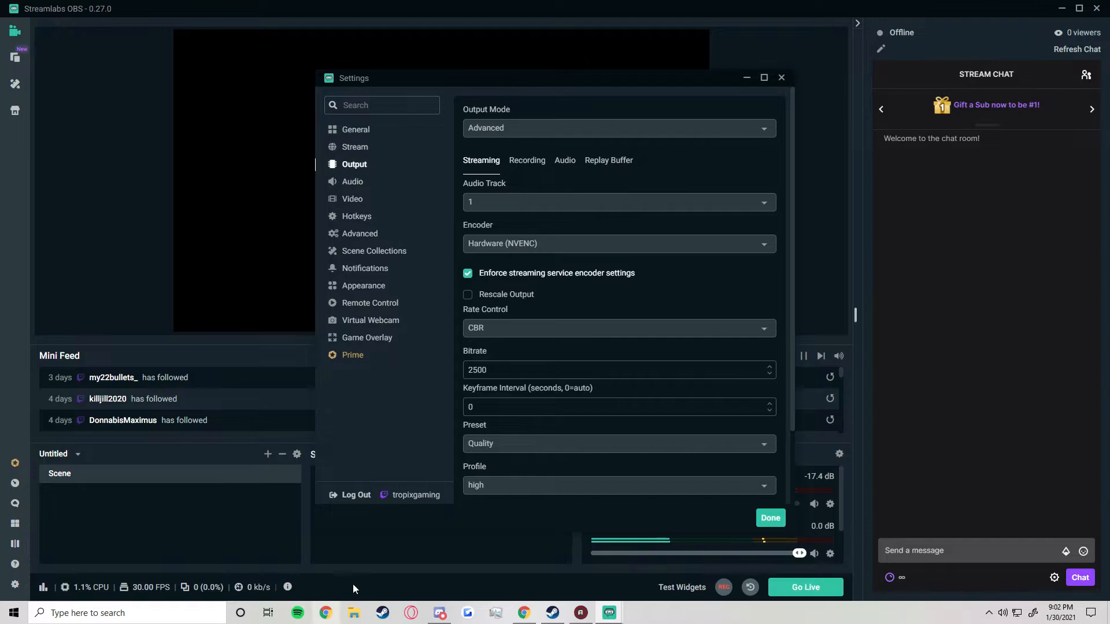
{"action": "left_click", "coordinate": [523, 613]}
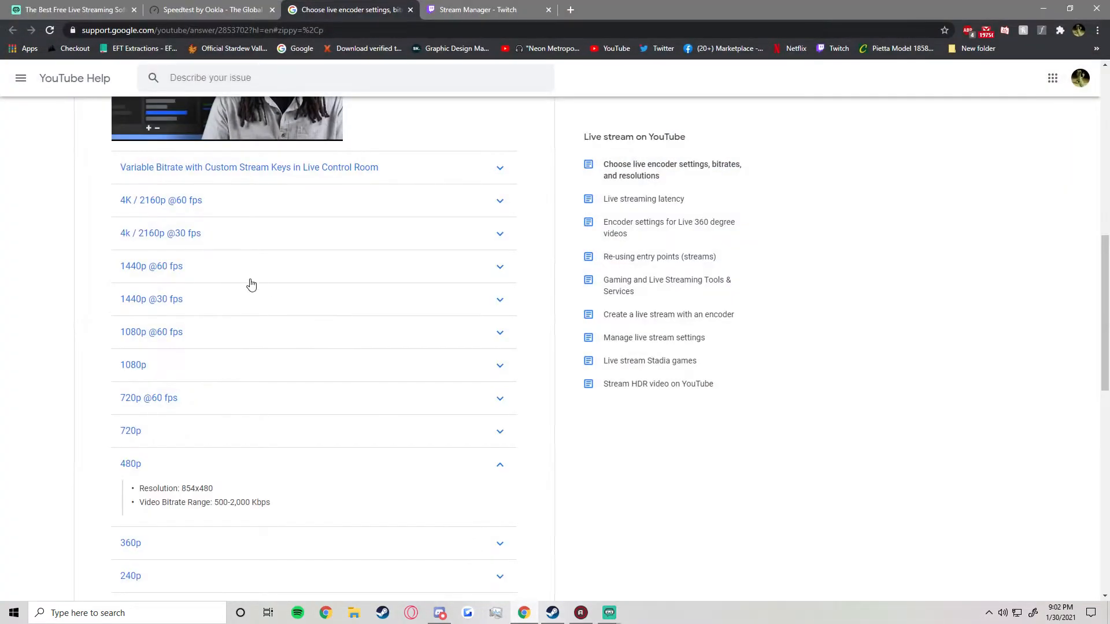
{"action": "left_click", "coordinate": [155, 444]}
{"action": "left_click", "coordinate": [139, 510]}
{"action": "left_click", "coordinate": [173, 398]}
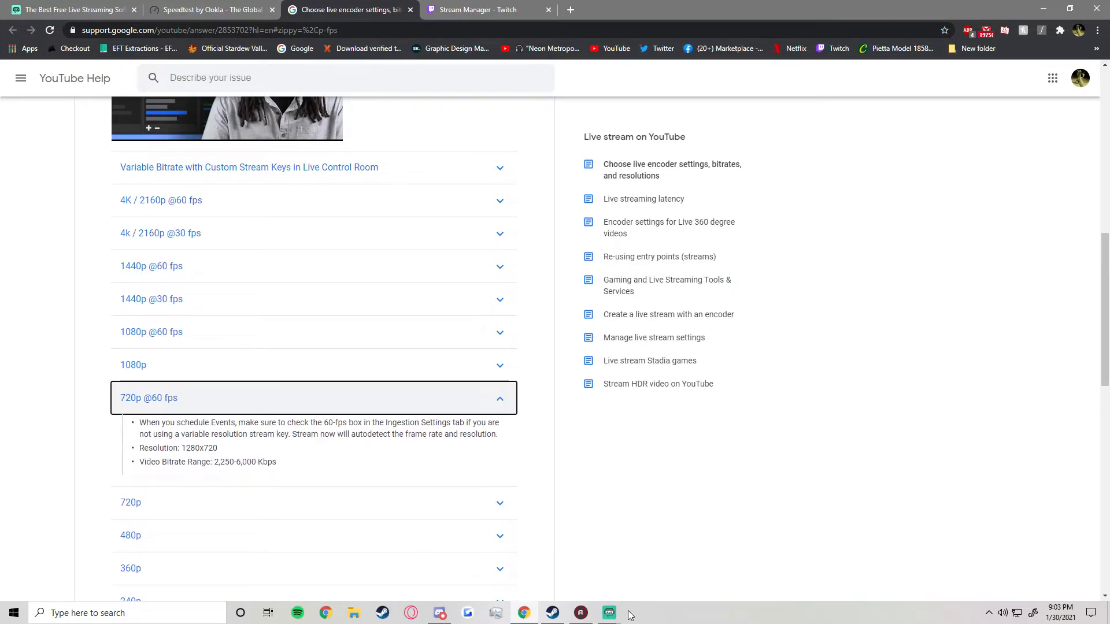
Step: Switch to Streamlabs OBS and open its Video settings
{"action": "mouse_move", "coordinate": [612, 614]}
{"action": "left_click", "coordinate": [592, 565]}
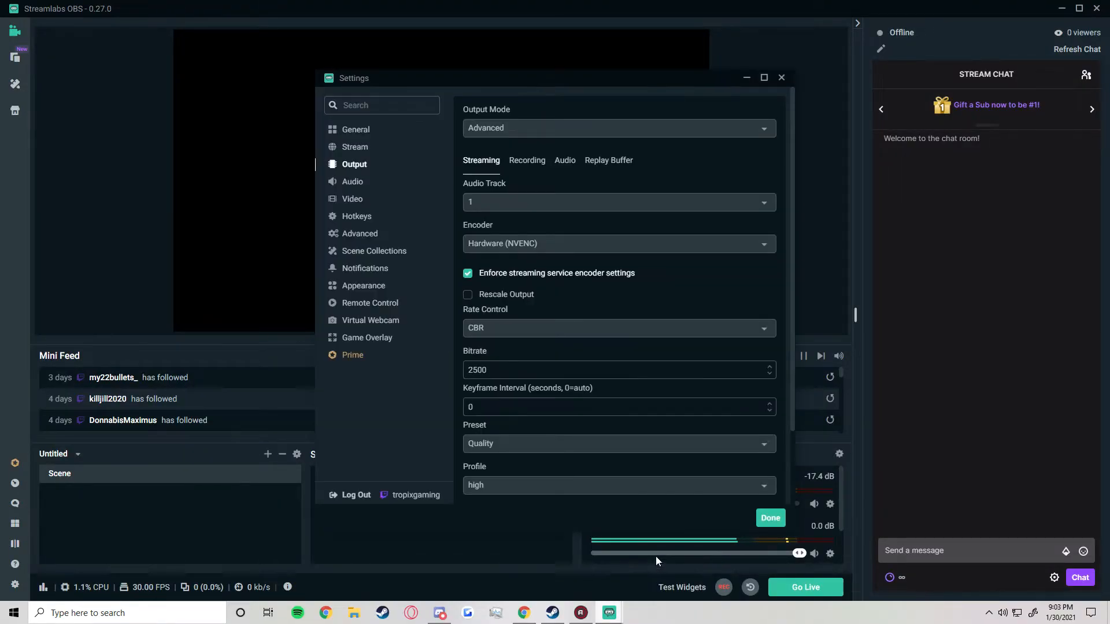
{"action": "left_click", "coordinate": [363, 201]}
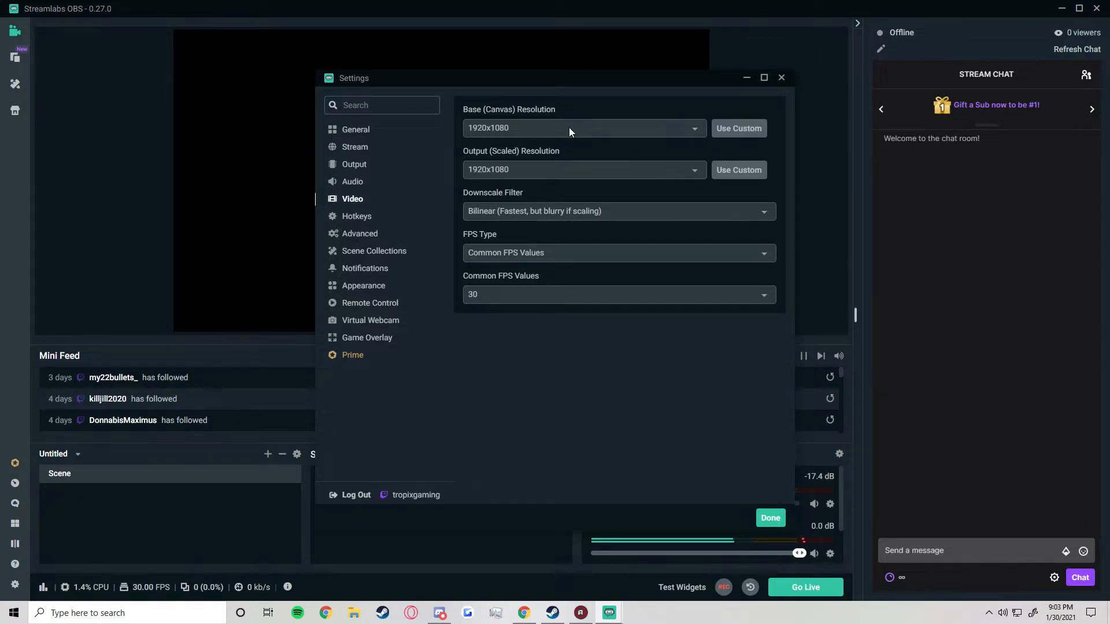
Step: Check the monitor's desktop resolution in the Windows advanced display settings, and close them again
{"action": "left_click", "coordinate": [1063, 8]}
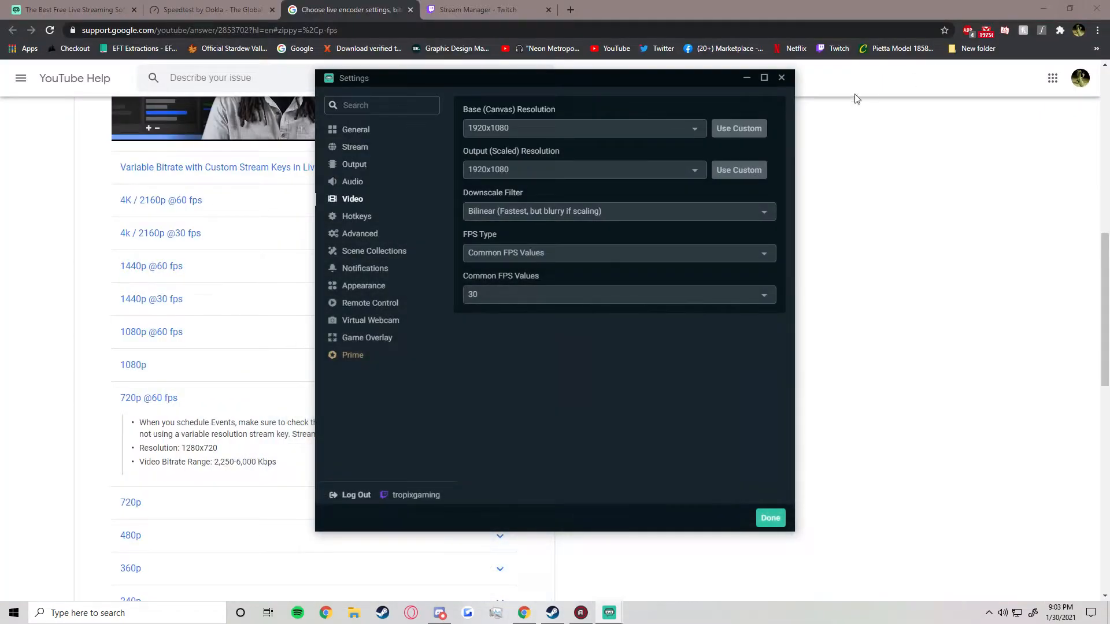
{"action": "left_click", "coordinate": [747, 79]}
{"action": "left_click", "coordinate": [1045, 9]}
{"action": "right_click", "coordinate": [528, 267]}
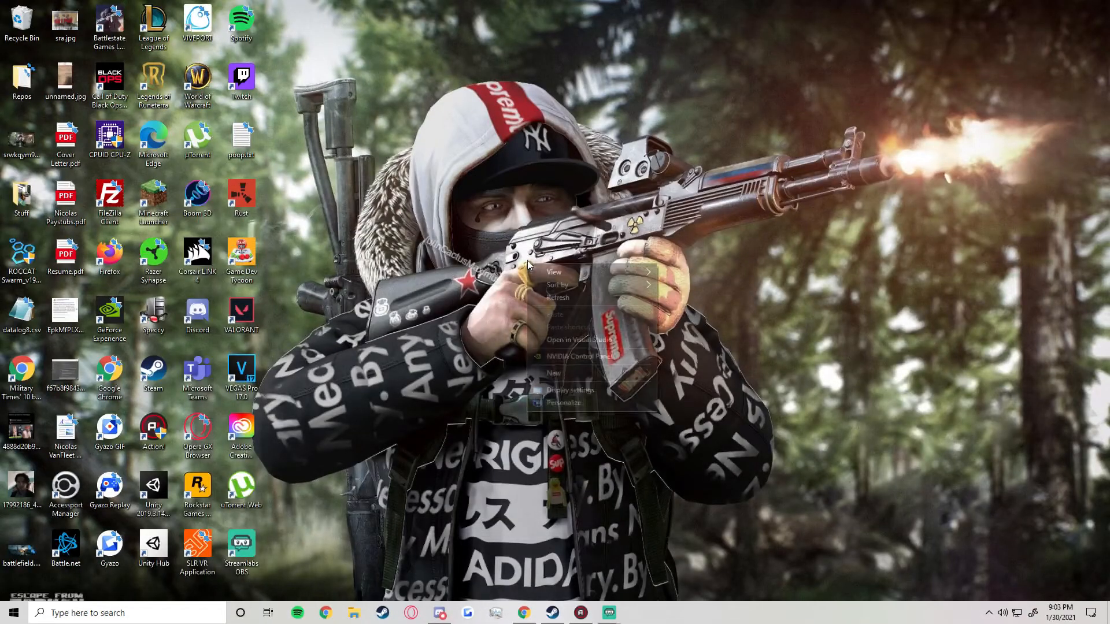
{"action": "left_click", "coordinate": [573, 390]}
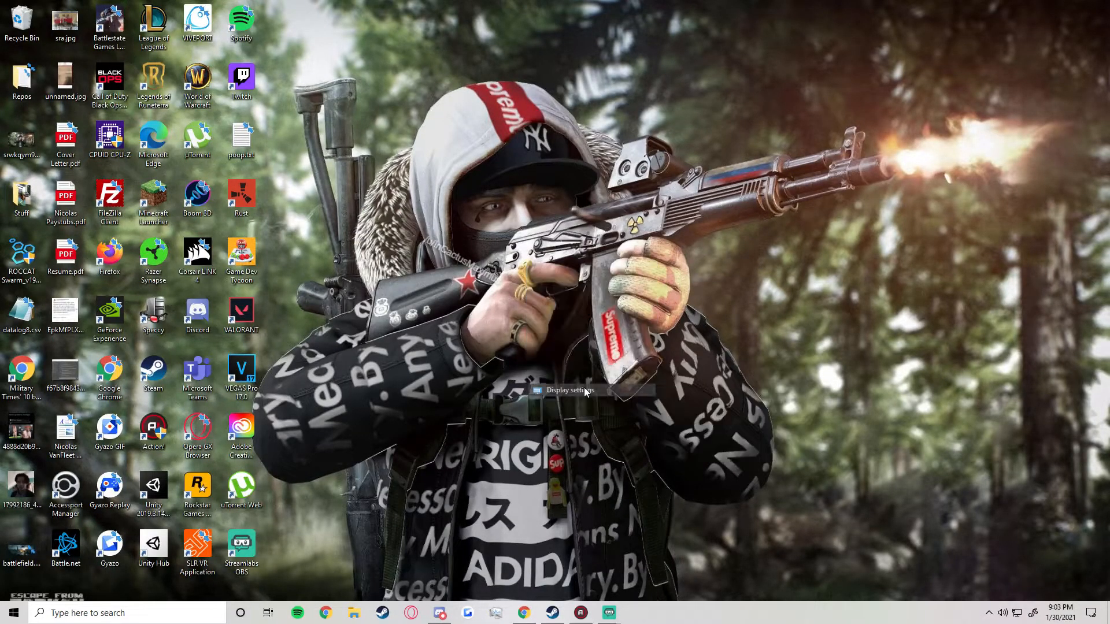
{"action": "scroll", "coordinate": [614, 248], "scroll_direction": "down", "scroll_amount": 5}
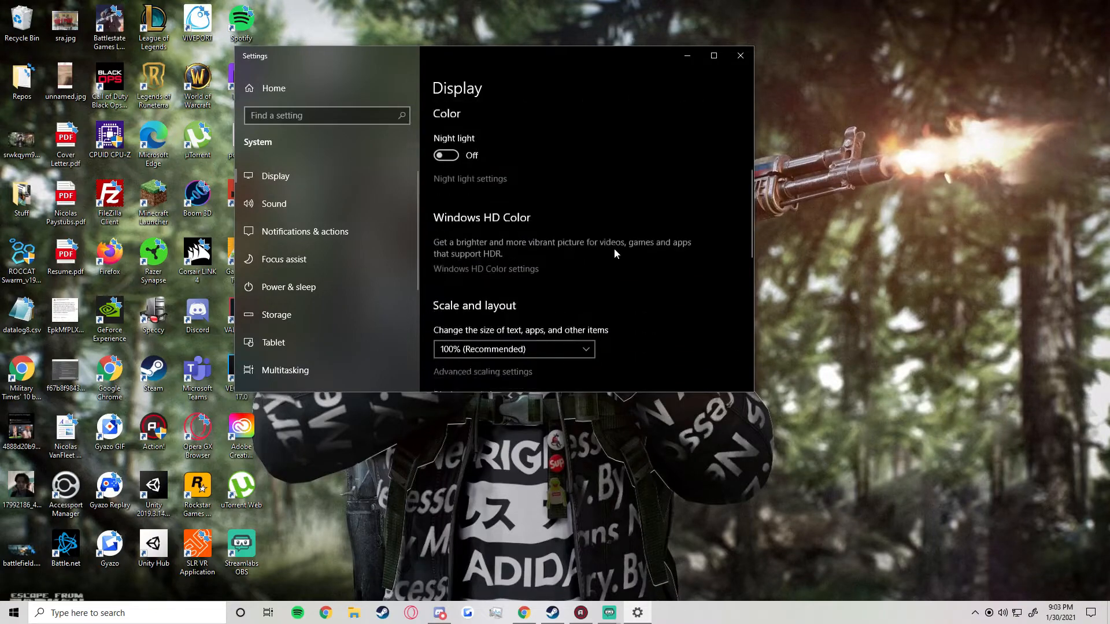
{"action": "scroll", "coordinate": [538, 253], "scroll_direction": "down", "scroll_amount": 6}
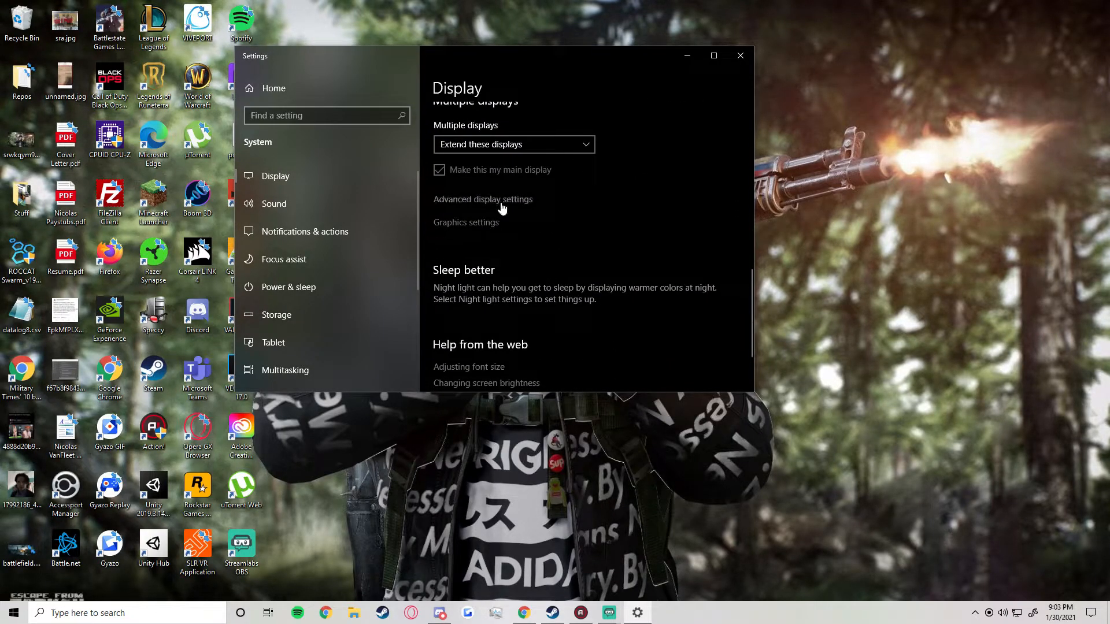
{"action": "left_click", "coordinate": [501, 202]}
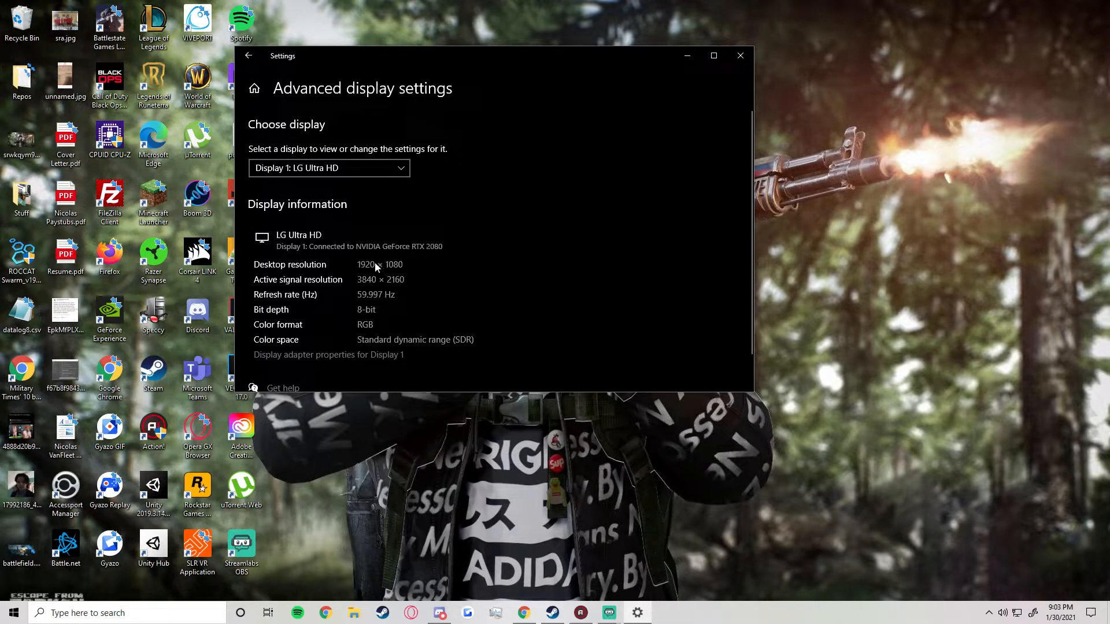
{"action": "left_click", "coordinate": [742, 55]}
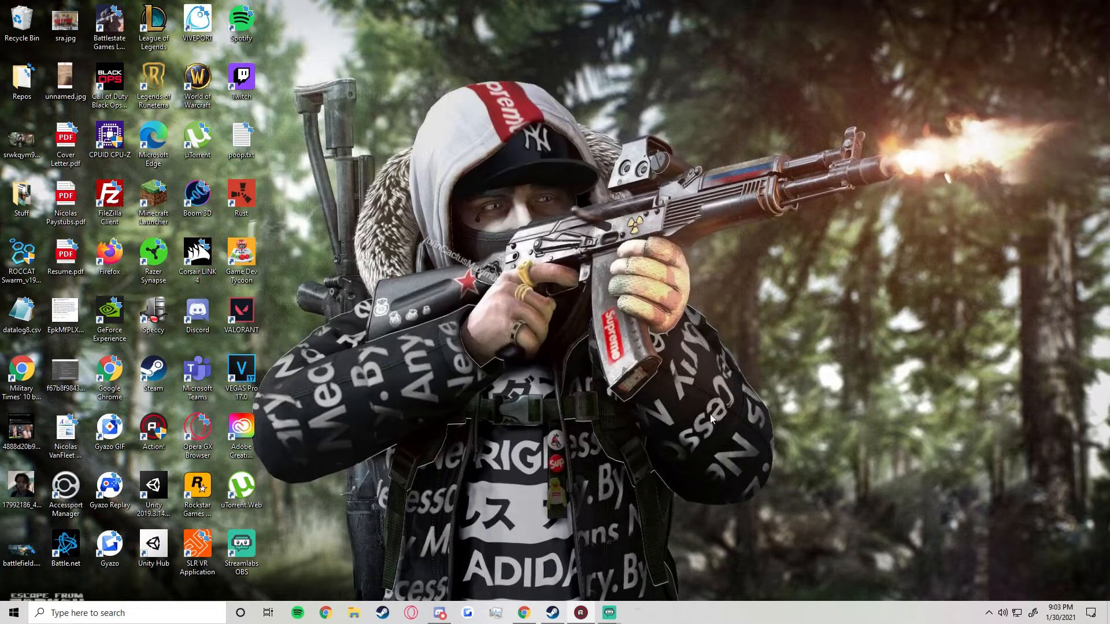
Step: Return to the Streamlabs OBS Video settings and set the Output (Scaled) Resolution to 1280x720
{"action": "left_click", "coordinate": [608, 614]}
{"action": "left_click", "coordinate": [597, 577]}
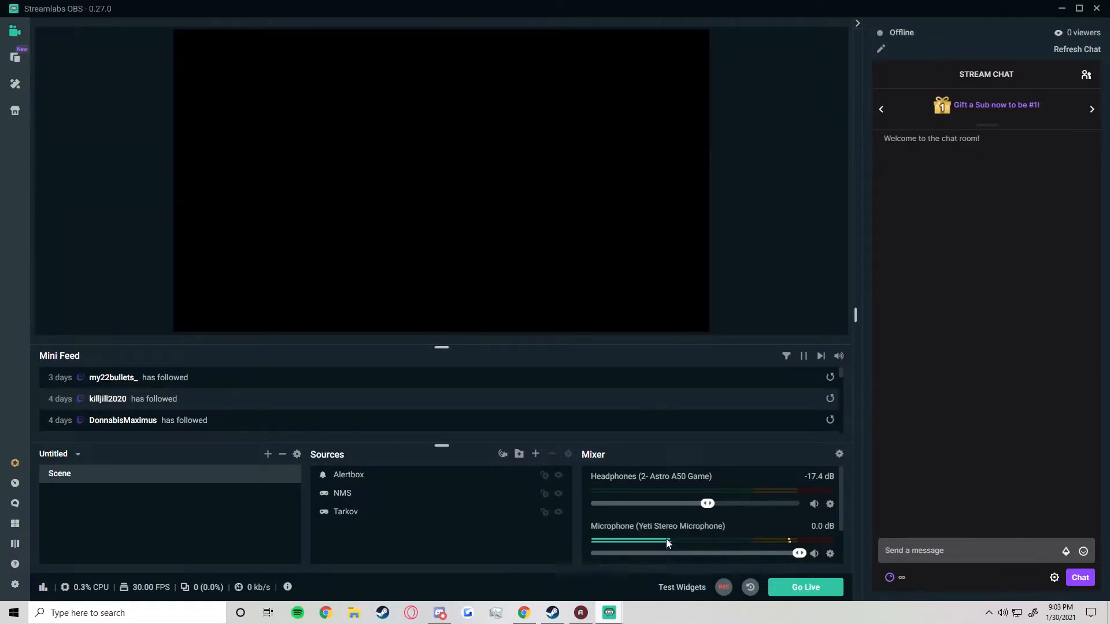
{"action": "left_click", "coordinate": [561, 169]}
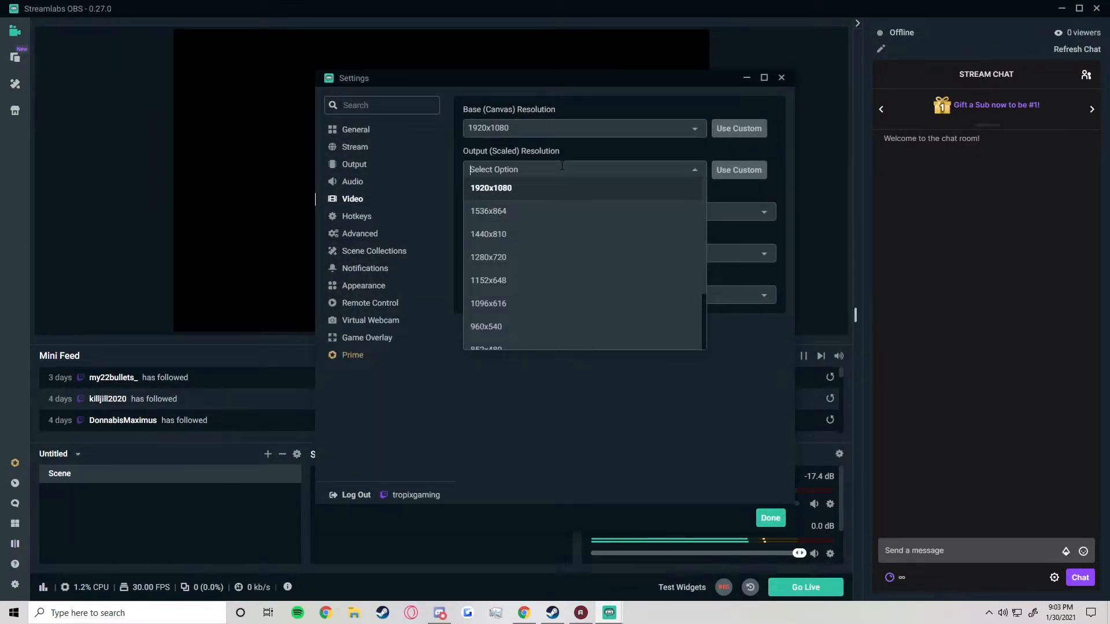
{"action": "left_click", "coordinate": [691, 176]}
{"action": "left_click", "coordinate": [685, 167]}
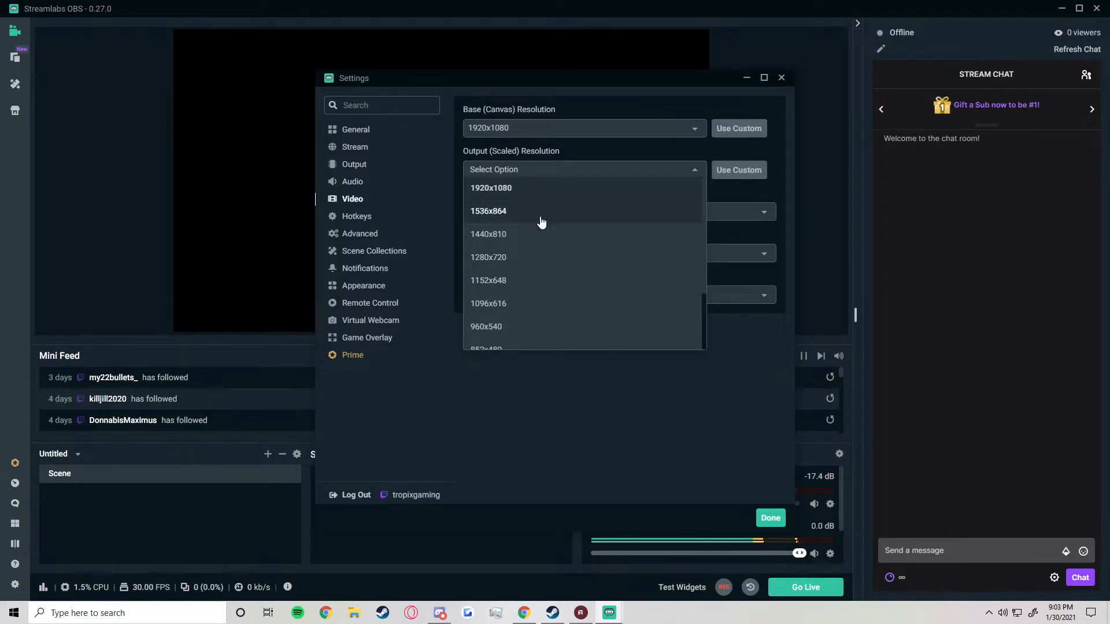
{"action": "left_click", "coordinate": [543, 258]}
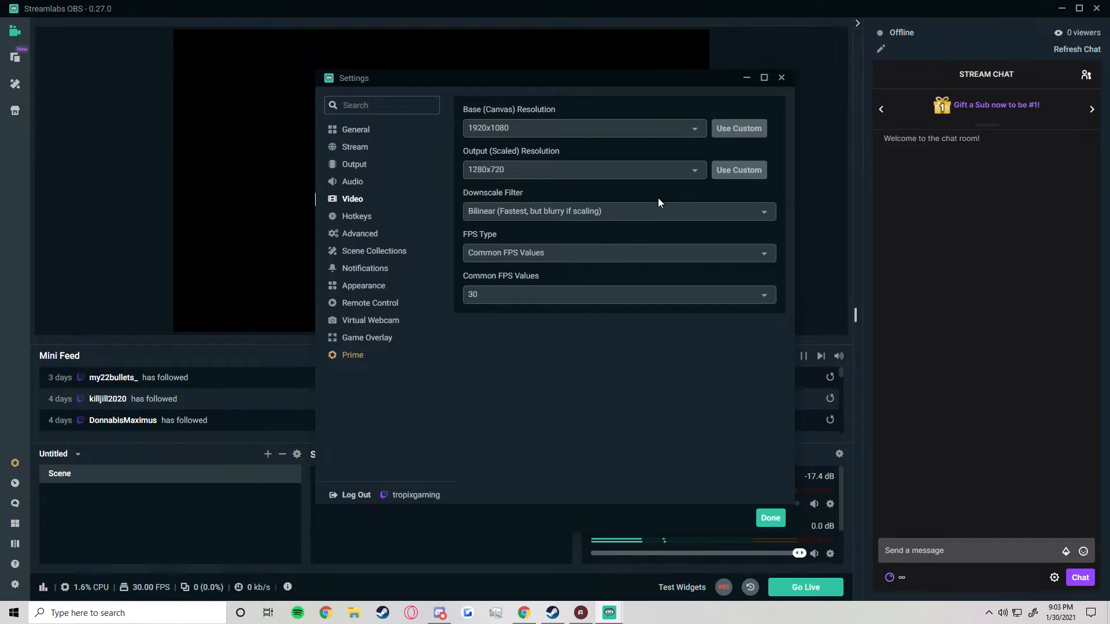
Step: Set the Downscale Filter to Bicubic (Sharpened scaling, 16 samples)
{"action": "left_click", "coordinate": [541, 215]}
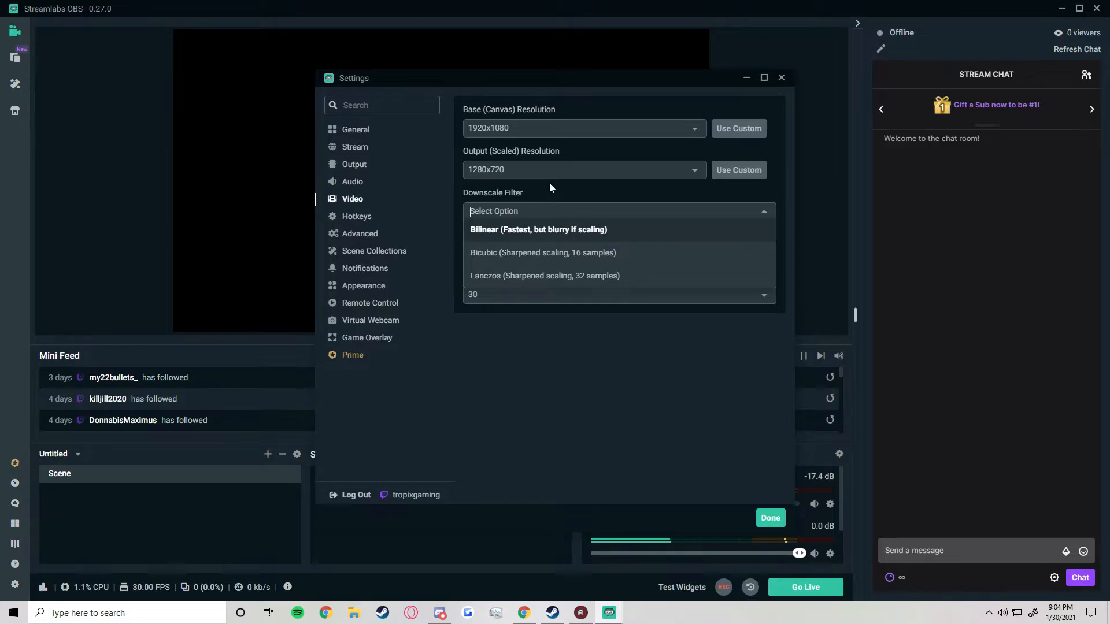
{"action": "left_click", "coordinate": [539, 146]}
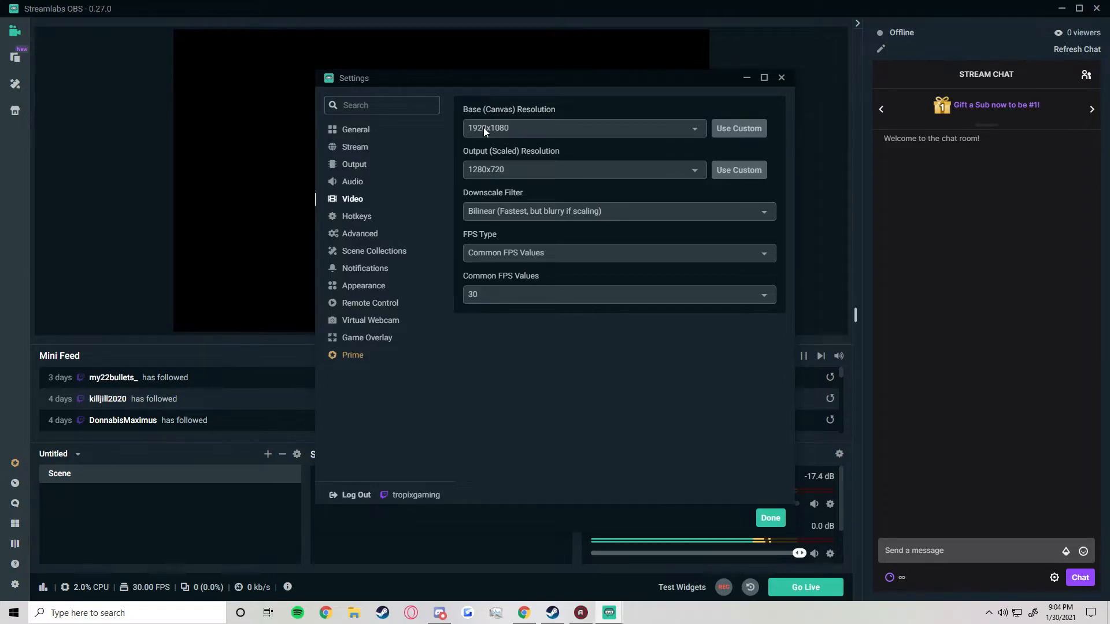
{"action": "left_click", "coordinate": [559, 209]}
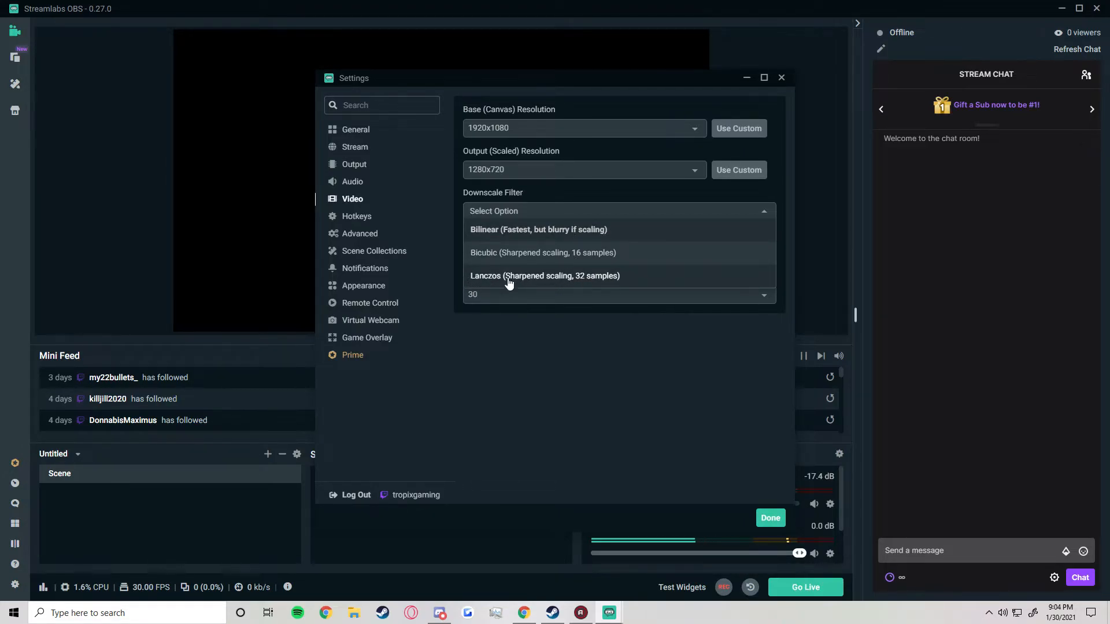
{"action": "left_click", "coordinate": [510, 253]}
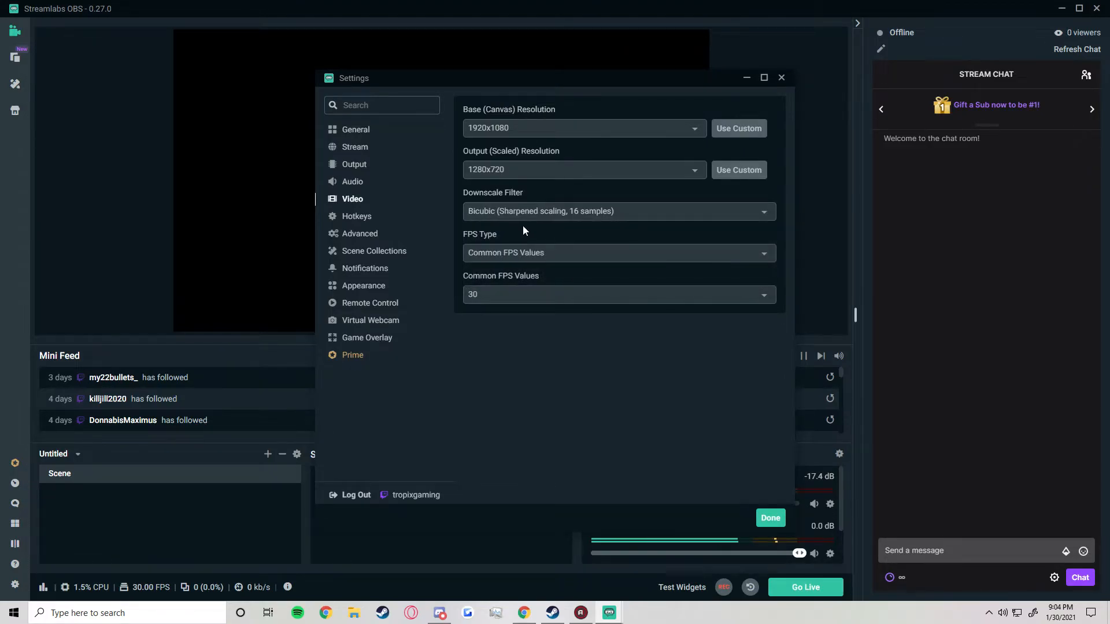
Step: Keep the FPS Type on Common FPS Values and set the common FPS value to 60
{"action": "left_click", "coordinate": [521, 254]}
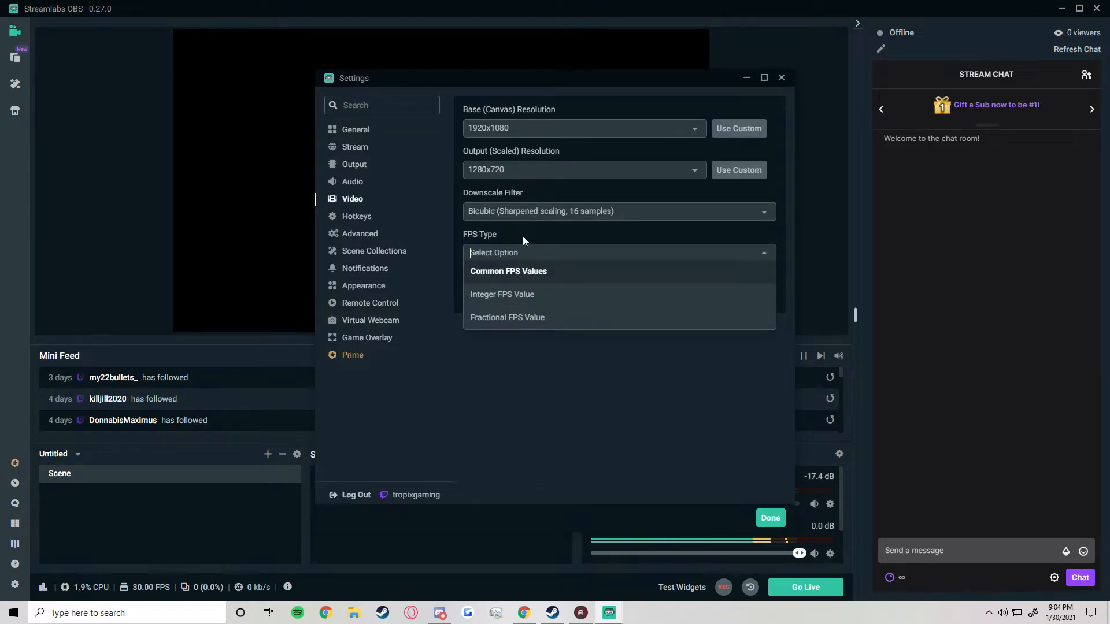
{"action": "left_click", "coordinate": [542, 273]}
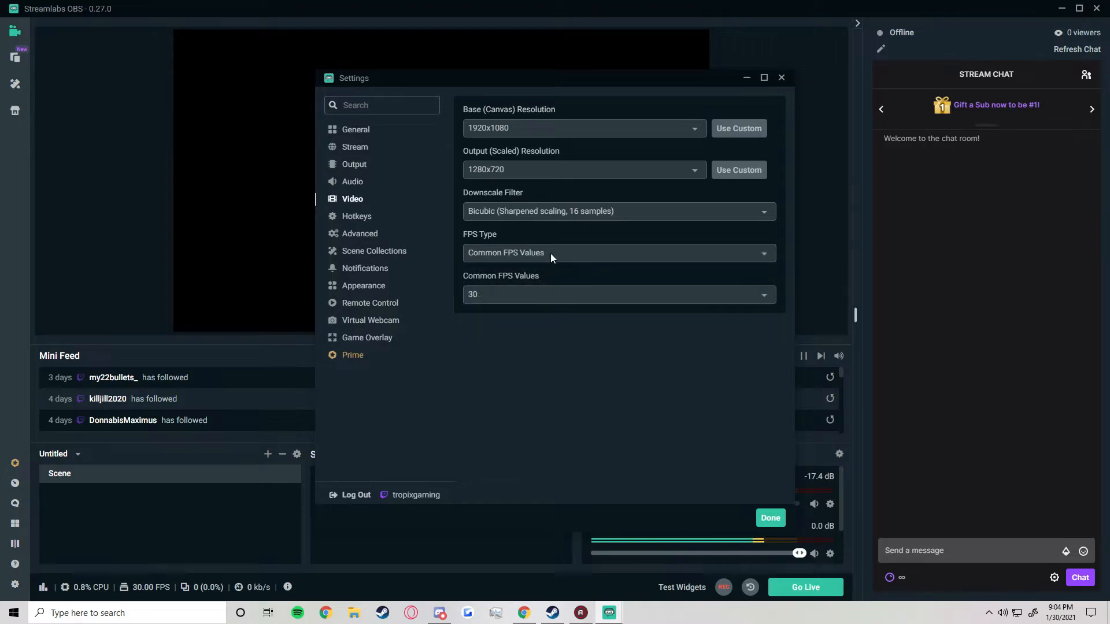
{"action": "left_click", "coordinate": [556, 258]}
{"action": "left_click", "coordinate": [558, 272]}
{"action": "left_click", "coordinate": [548, 297]}
{"action": "scroll", "coordinate": [509, 459], "scroll_direction": "down", "scroll_amount": 1}
{"action": "left_click", "coordinate": [509, 460]}
{"action": "left_click", "coordinate": [578, 295]}
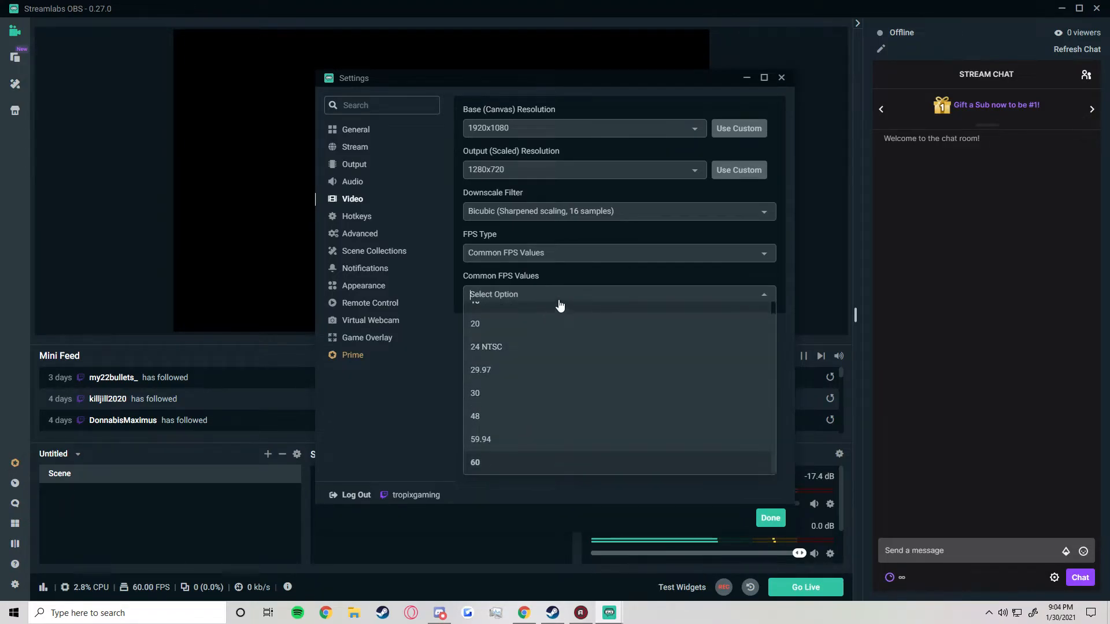
{"action": "left_click", "coordinate": [571, 294]}
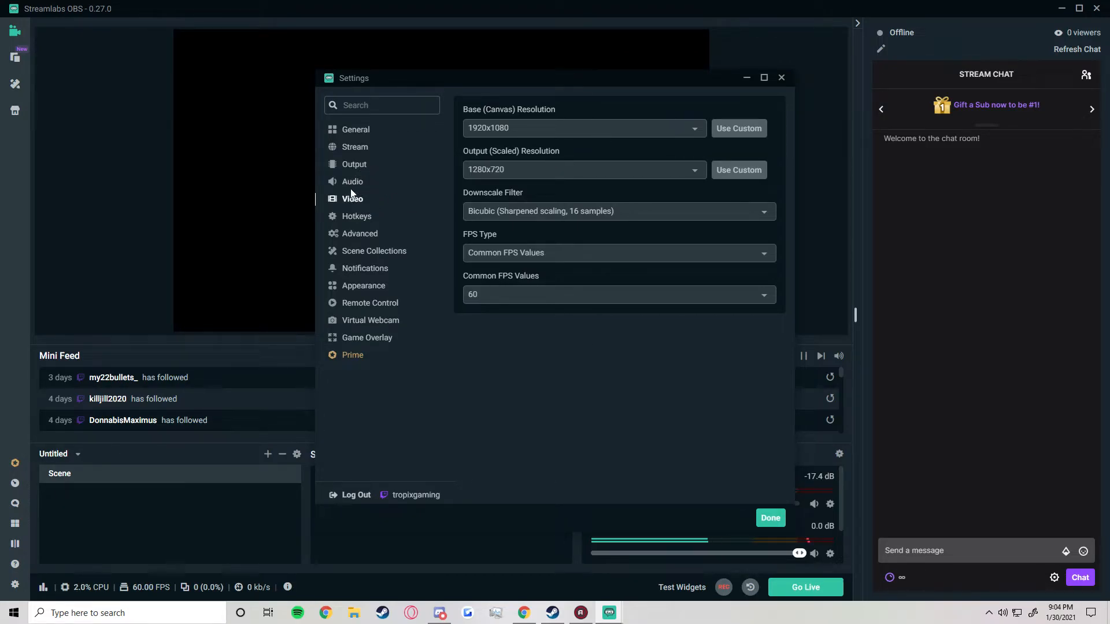
{"action": "left_click", "coordinate": [355, 167]}
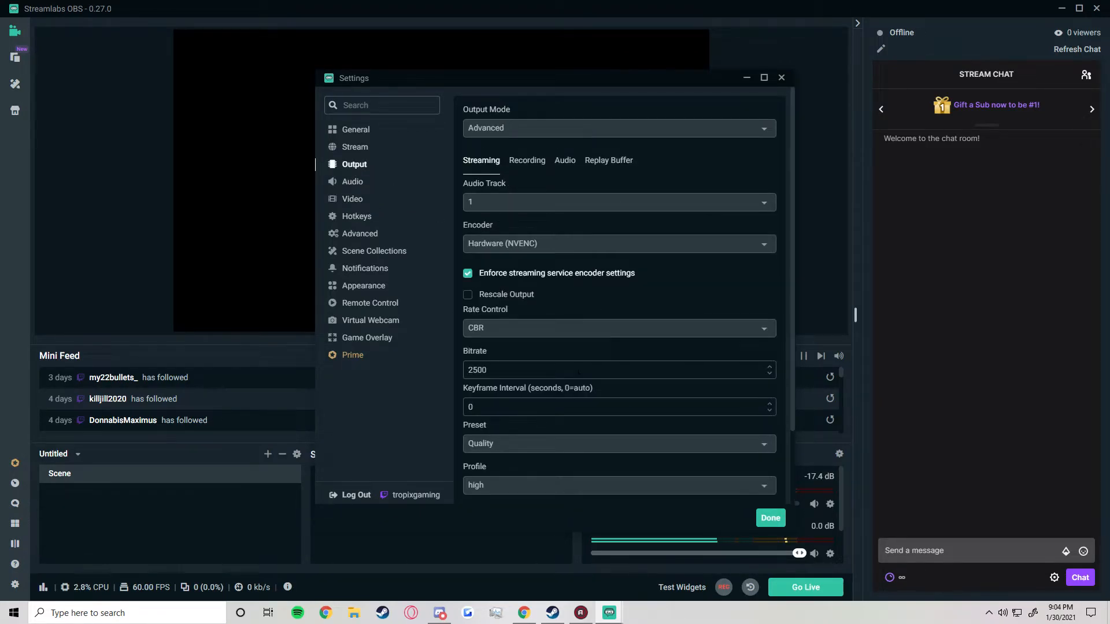
{"action": "scroll", "coordinate": [579, 372], "scroll_direction": "down", "scroll_amount": 1}
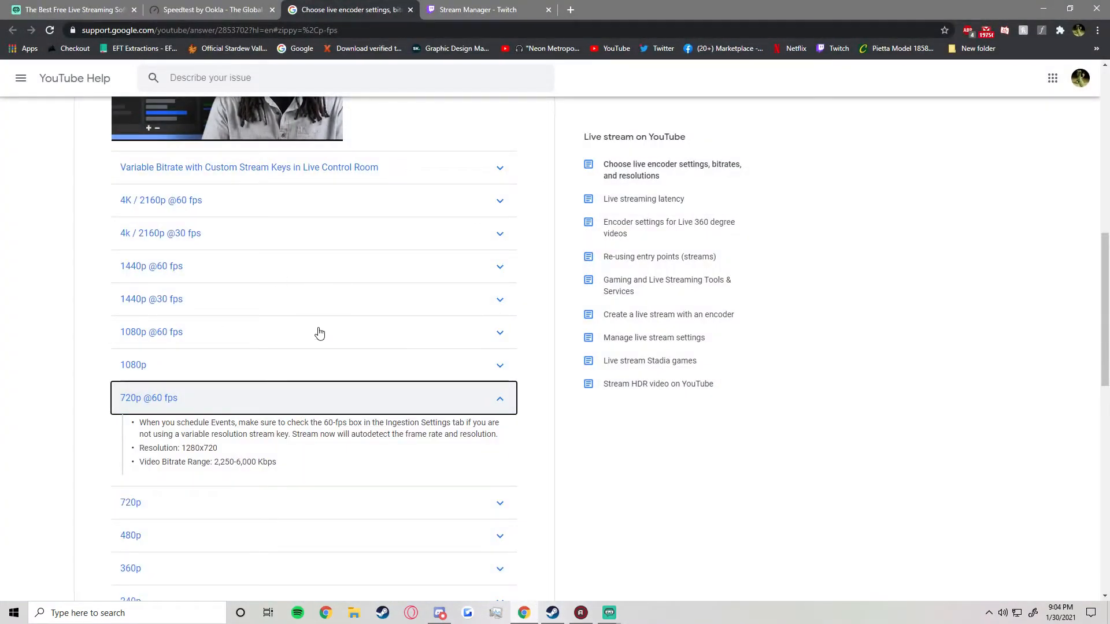
{"action": "left_click_drag", "start_coordinate": [214, 463], "coordinate": [292, 461]}
{"action": "left_click", "coordinate": [292, 461]}
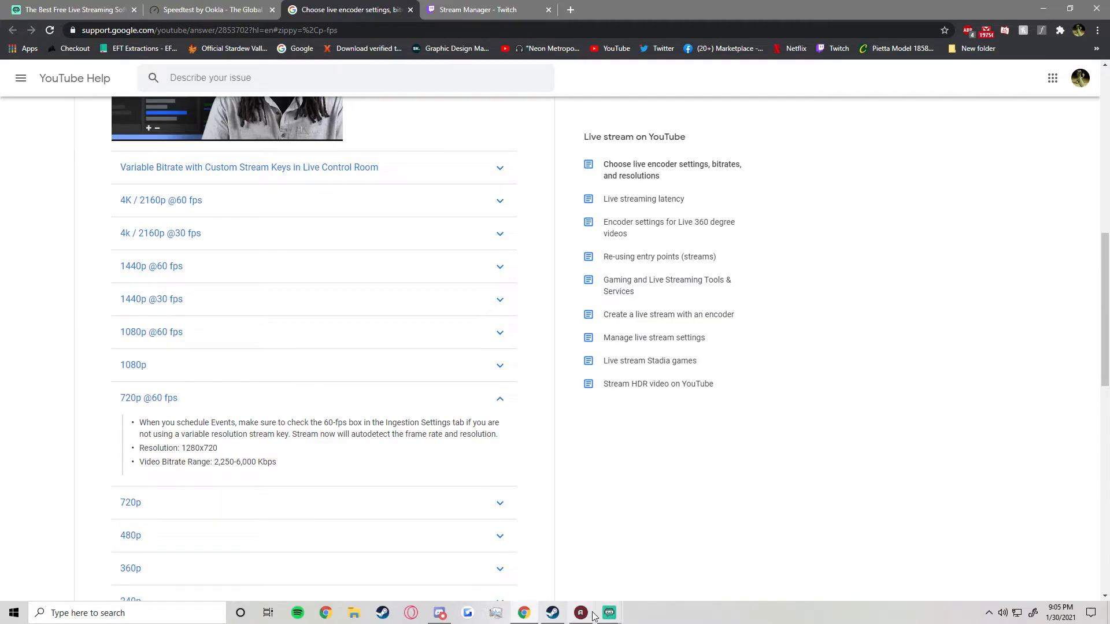
Step: Return to the Streamlabs OBS Output settings and set the streaming bitrate to 3500
{"action": "mouse_move", "coordinate": [610, 617]}
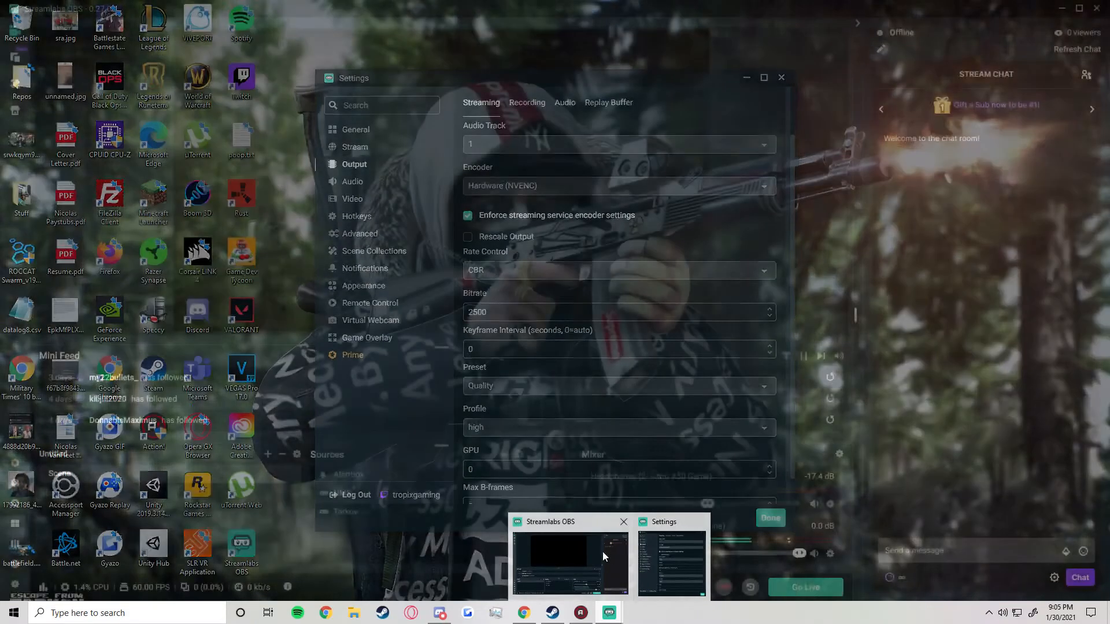
{"action": "left_click", "coordinate": [602, 551]}
{"action": "left_click", "coordinate": [671, 561]}
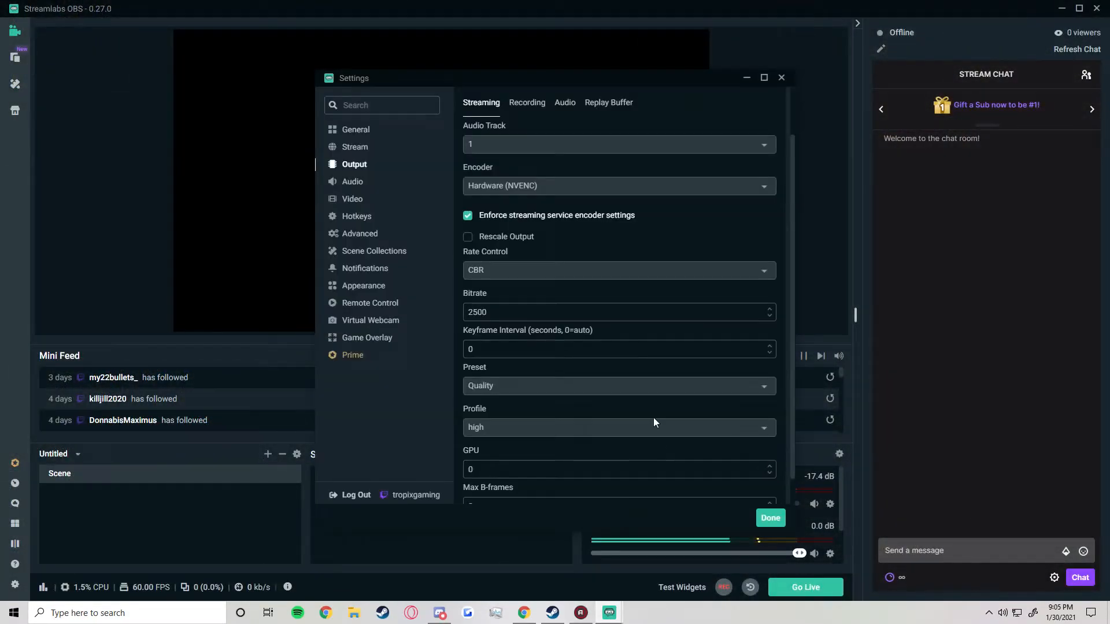
{"action": "double_click", "coordinate": [566, 315]}
{"action": "type", "text": "3500"}
{"action": "left_click", "coordinate": [505, 348]}
Step: Review the encoder preset options and choose the Quality preset
{"action": "left_click", "coordinate": [525, 387]}
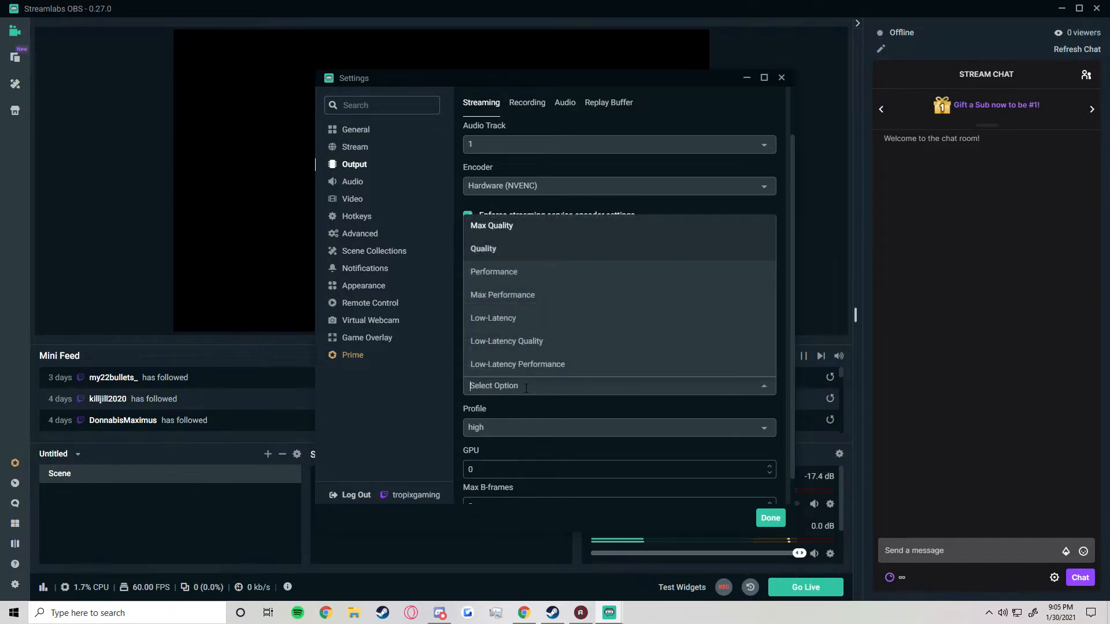
{"action": "left_click", "coordinate": [584, 397]}
{"action": "left_click", "coordinate": [541, 388]}
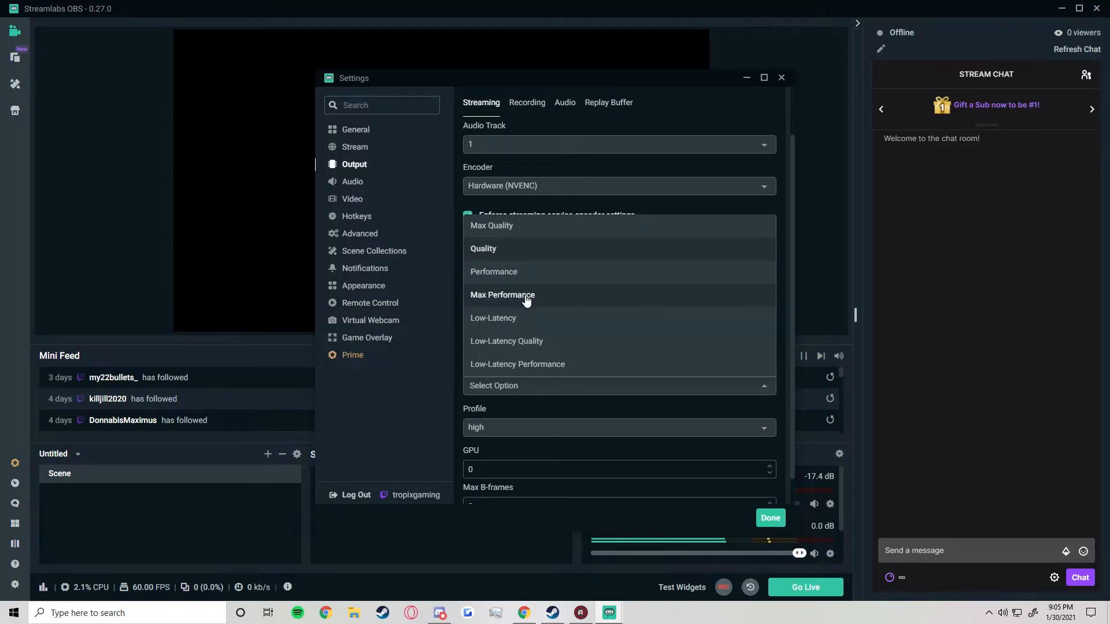
{"action": "left_click", "coordinate": [513, 249]}
Step: Review the encoder profile options and choose the high profile
{"action": "left_click", "coordinate": [524, 425]}
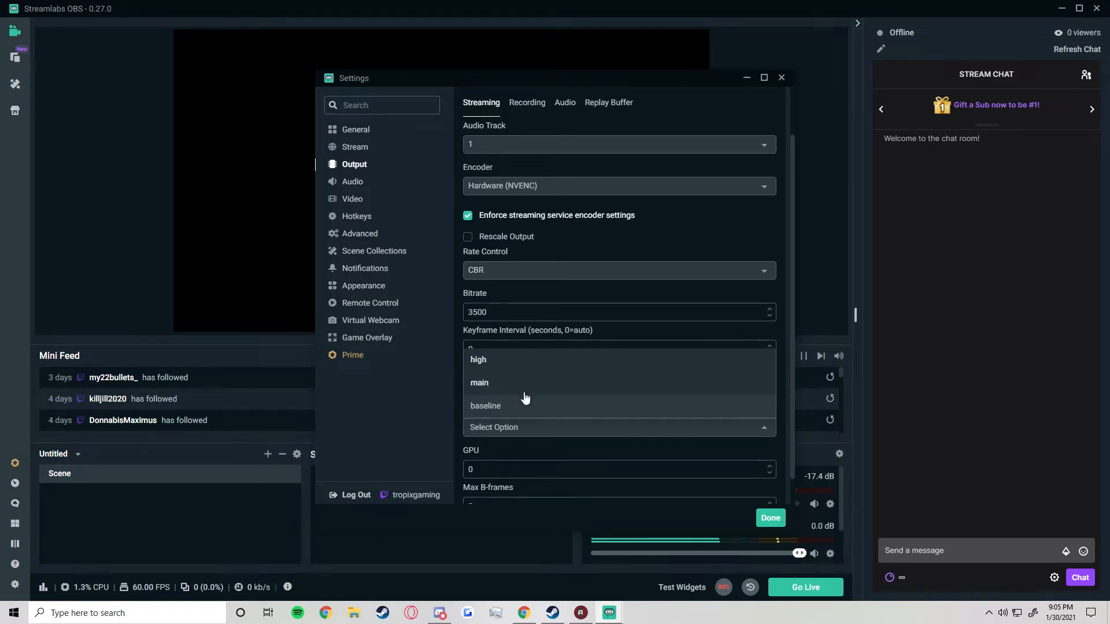
{"action": "left_click", "coordinate": [552, 367]}
{"action": "left_click", "coordinate": [539, 427]}
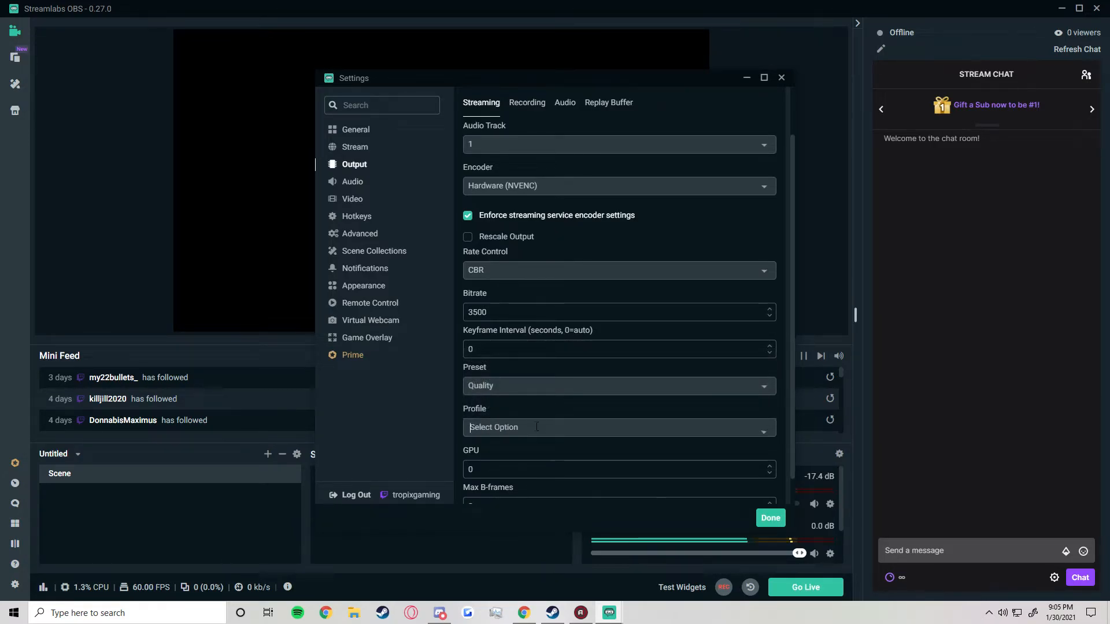
{"action": "left_click", "coordinate": [571, 365]}
{"action": "scroll", "coordinate": [550, 428], "scroll_direction": "down", "scroll_amount": 1}
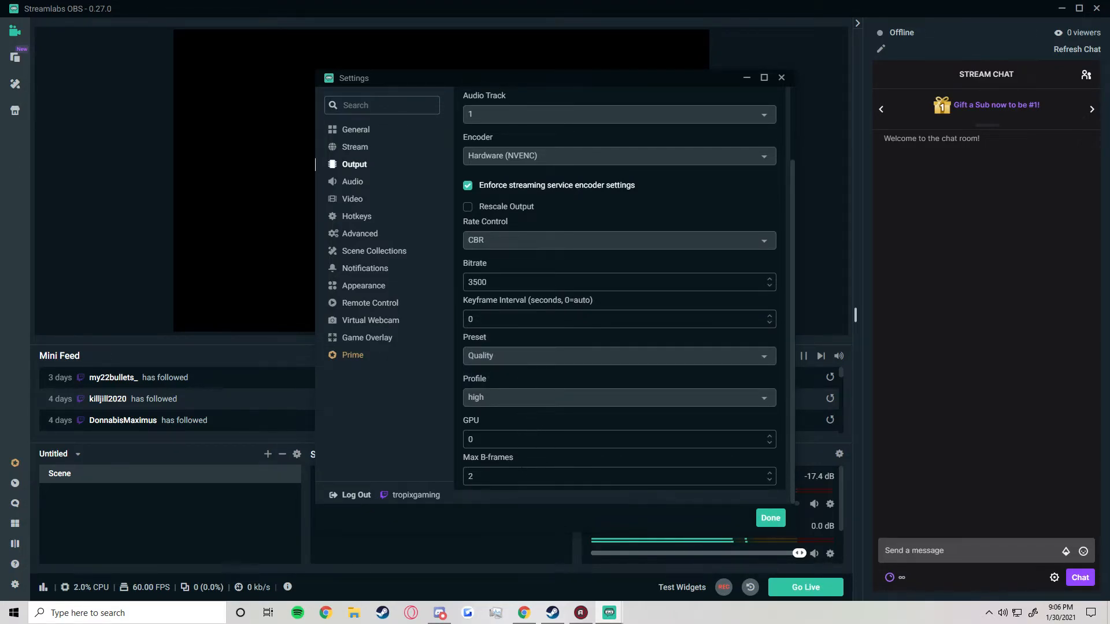
Step: Open the Audio settings and choose the 48khz sample rate and Stereo channels
{"action": "left_click", "coordinate": [507, 475]}
{"action": "left_click", "coordinate": [353, 182]}
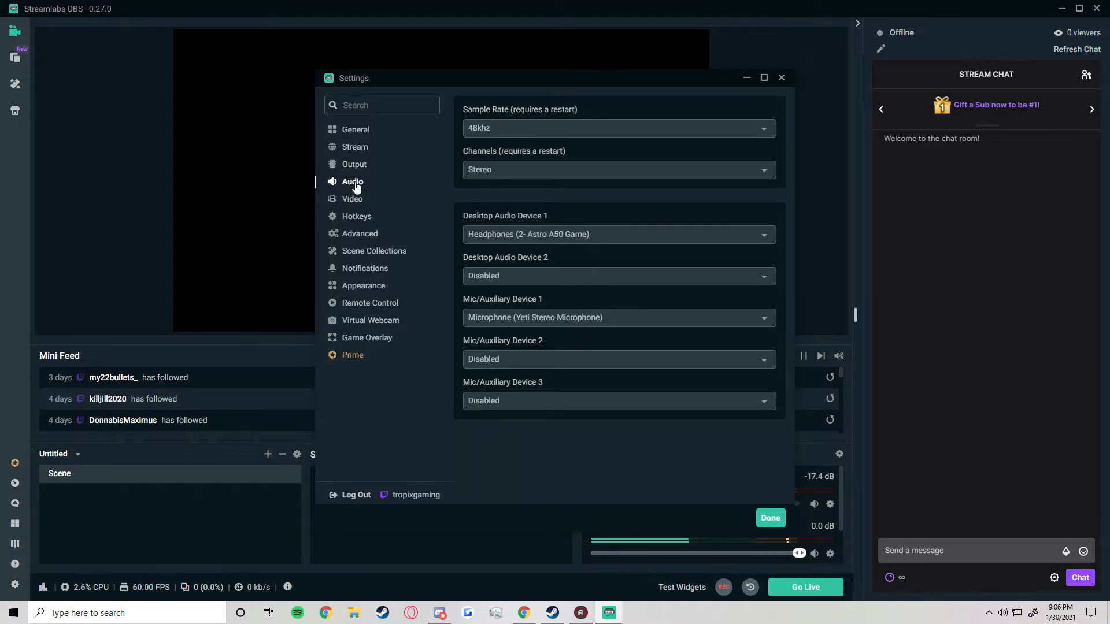
{"action": "left_click", "coordinate": [553, 128]}
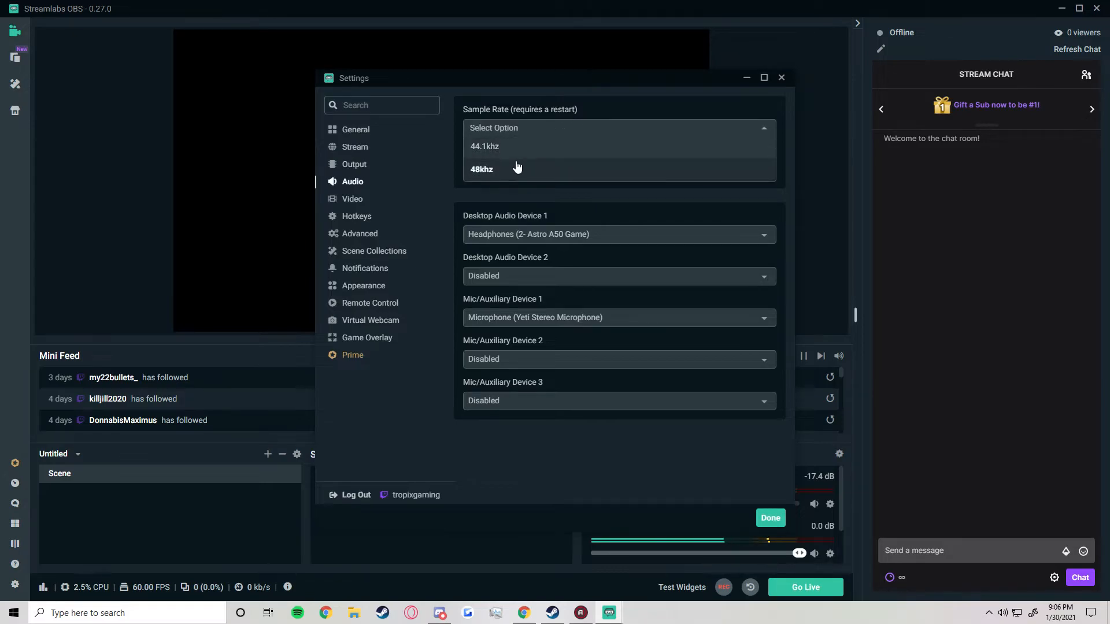
{"action": "left_click", "coordinate": [511, 168]}
{"action": "left_click", "coordinate": [513, 169]}
{"action": "left_click", "coordinate": [519, 174]}
{"action": "left_click", "coordinate": [519, 174]}
{"action": "left_click", "coordinate": [517, 128]}
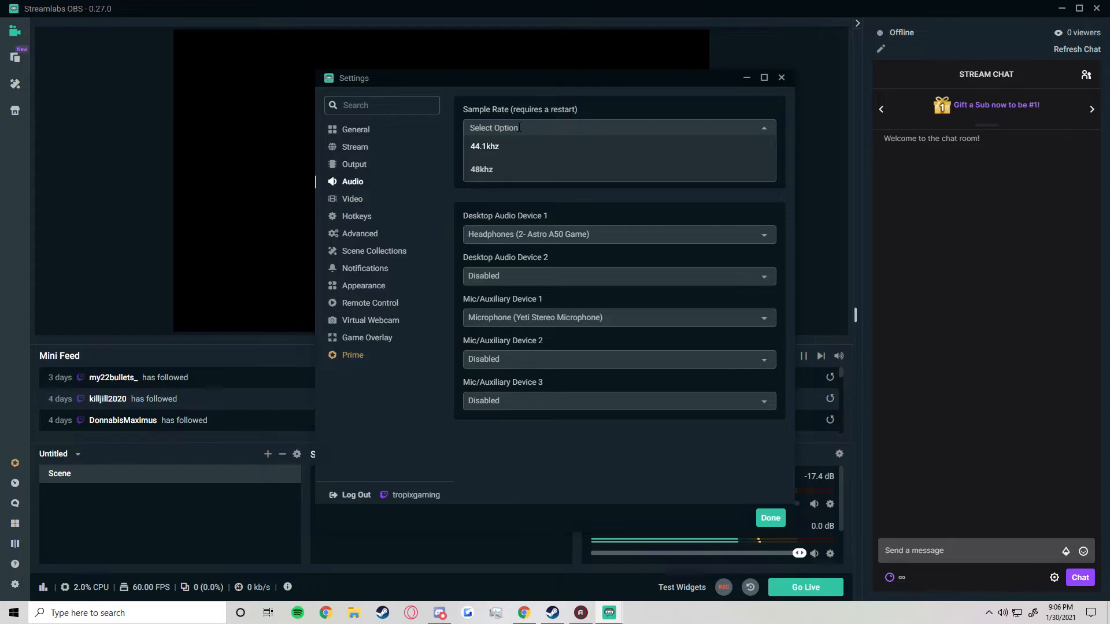
{"action": "left_click", "coordinate": [509, 169]}
{"action": "left_click", "coordinate": [508, 169]}
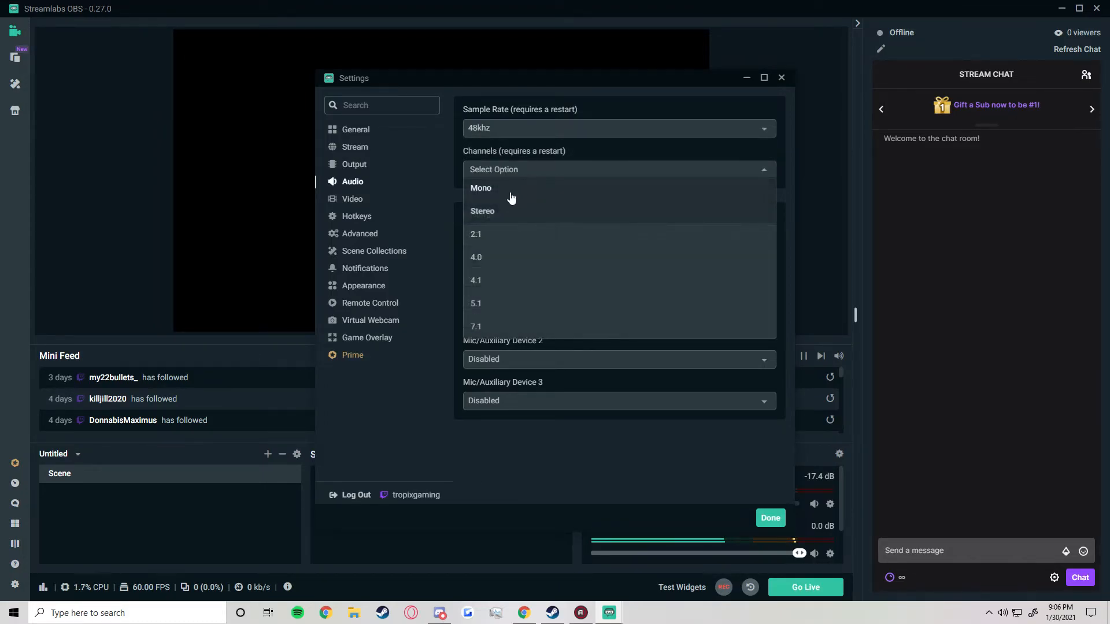
{"action": "left_click", "coordinate": [501, 211]}
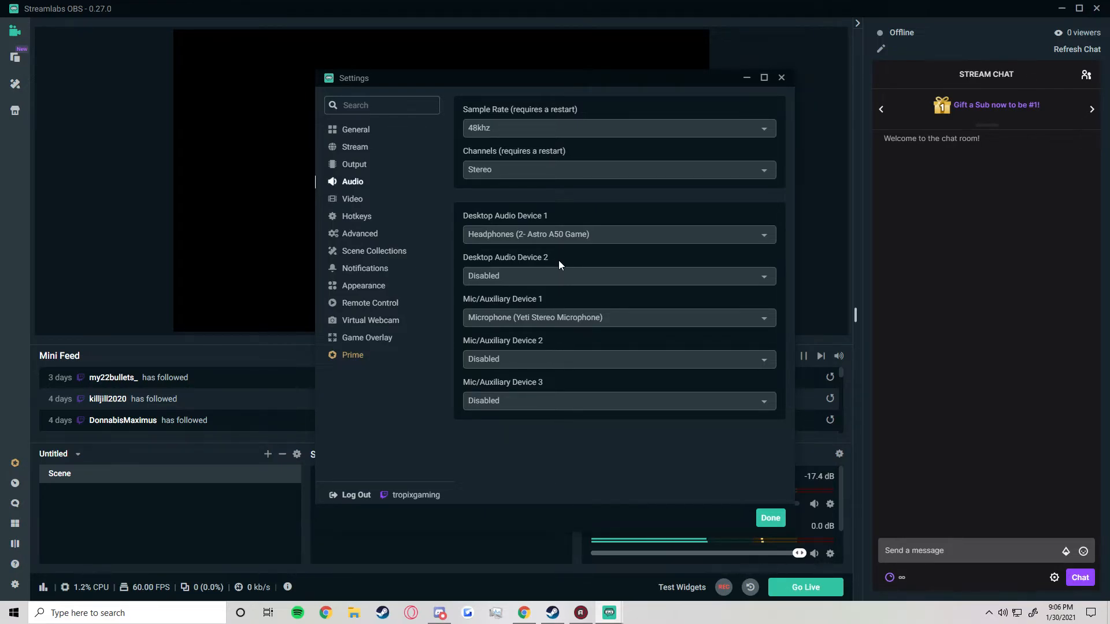
Step: Review the device options for Desktop Audio Device 1 and 2, and select Microphone (Yeti Stereo Microphone) as Mic/Auxiliary Device 1
{"action": "left_click", "coordinate": [587, 238]}
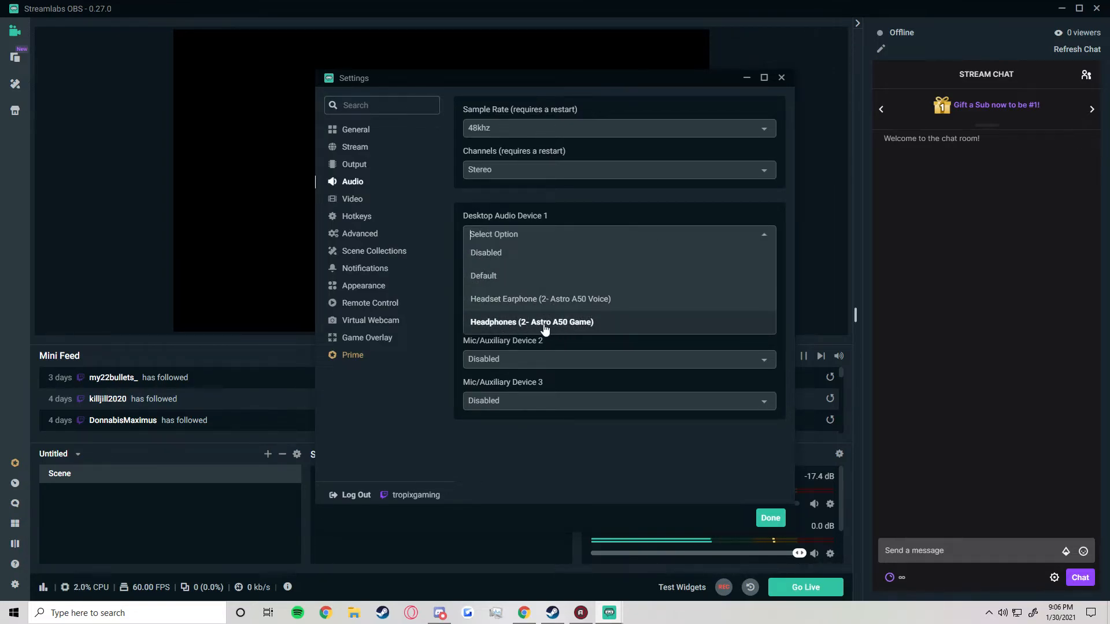
{"action": "left_click", "coordinate": [523, 221]}
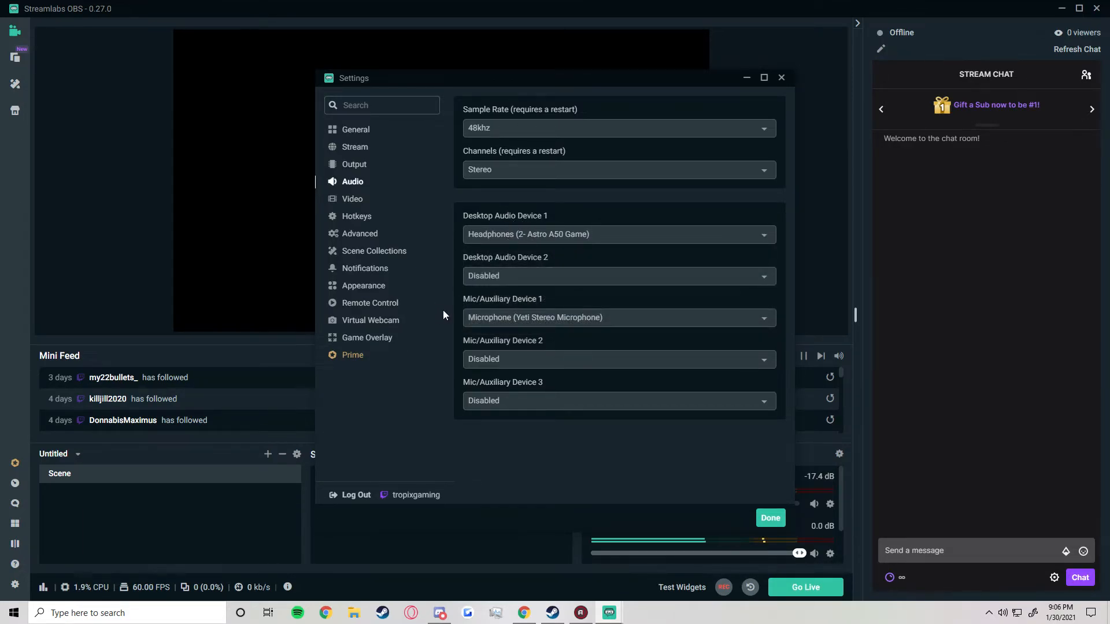
{"action": "left_click", "coordinate": [503, 275]}
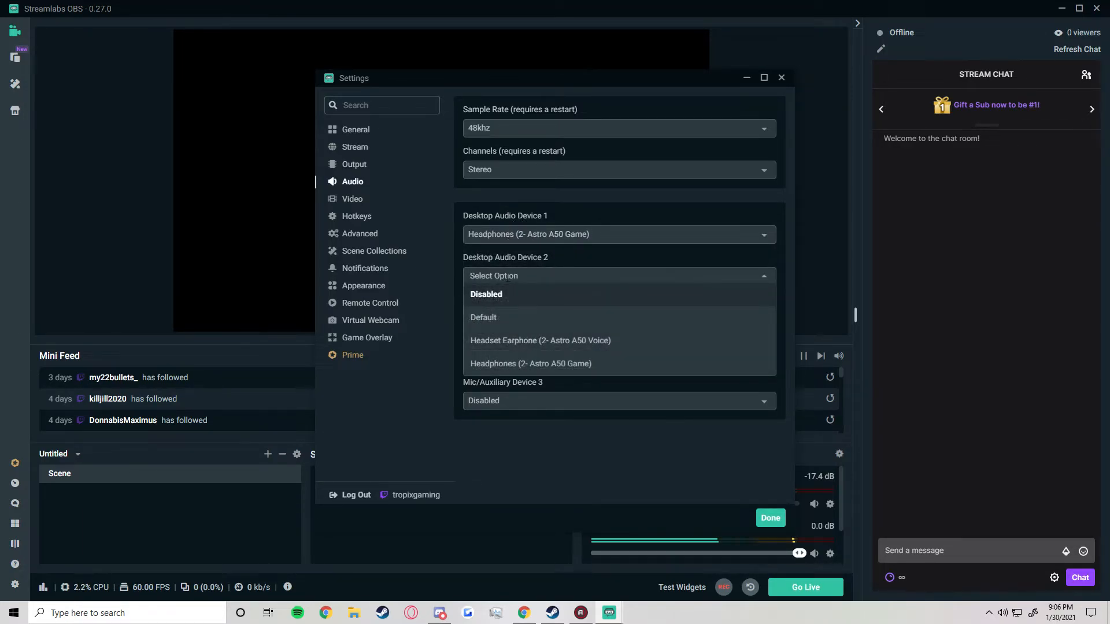
{"action": "left_click", "coordinate": [559, 272]}
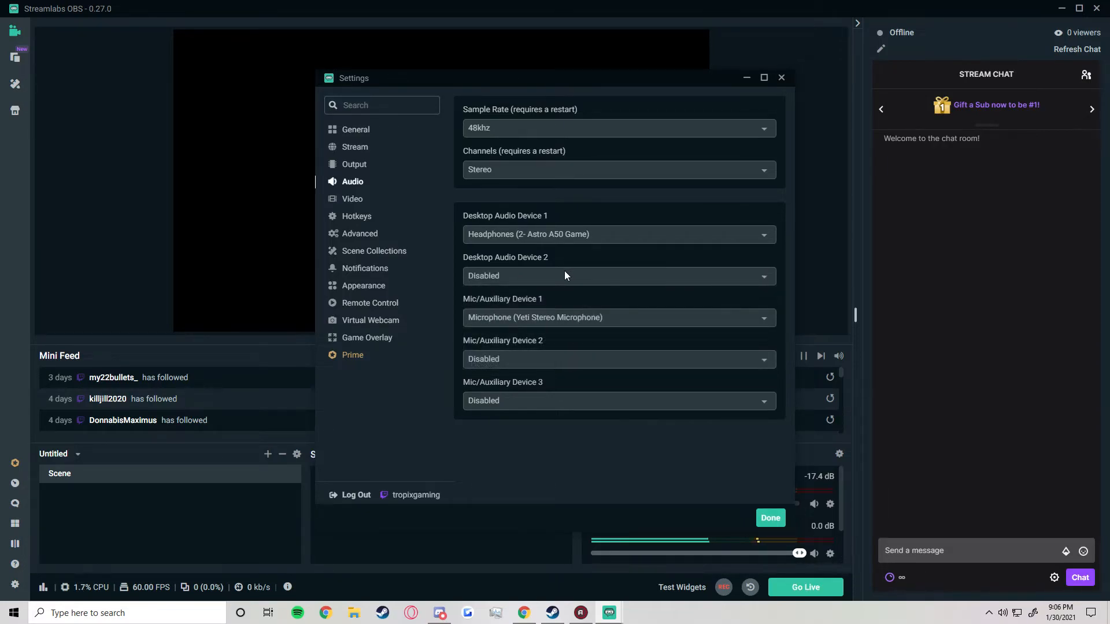
{"action": "left_click", "coordinate": [594, 278]}
{"action": "left_click", "coordinate": [611, 261]}
{"action": "left_click", "coordinate": [607, 277]}
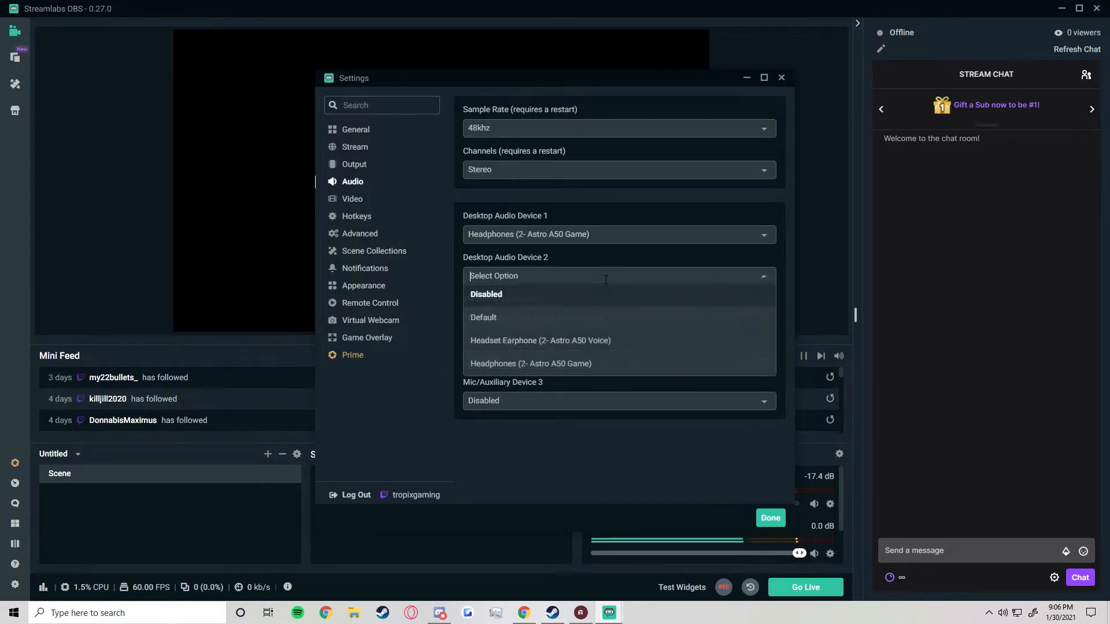
{"action": "left_click", "coordinate": [654, 260]}
{"action": "left_click", "coordinate": [615, 318]}
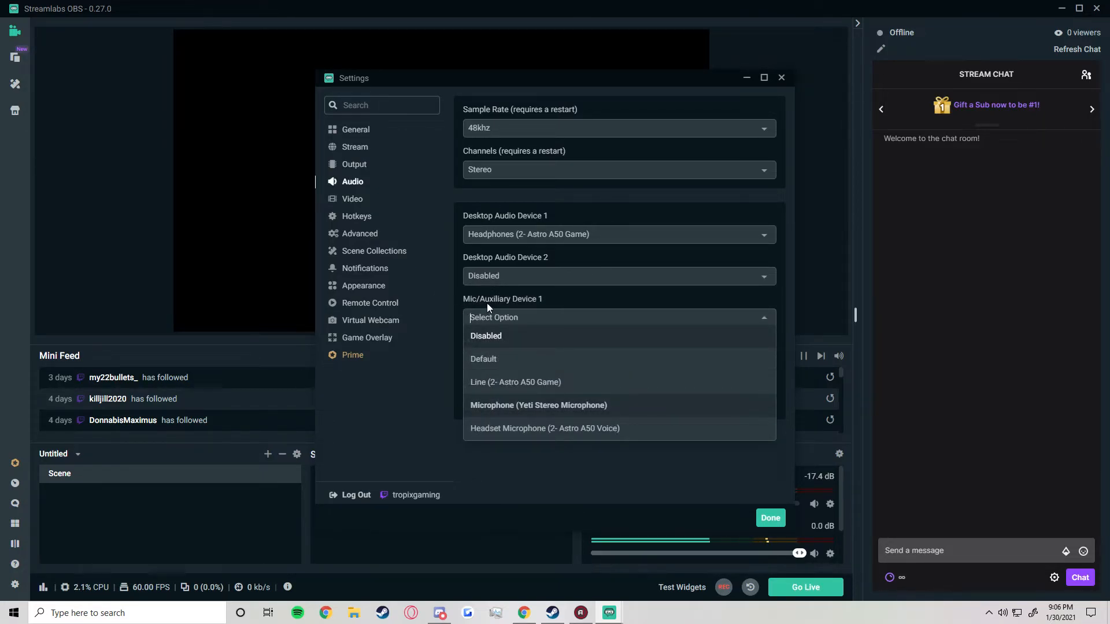
{"action": "left_click", "coordinate": [534, 406]}
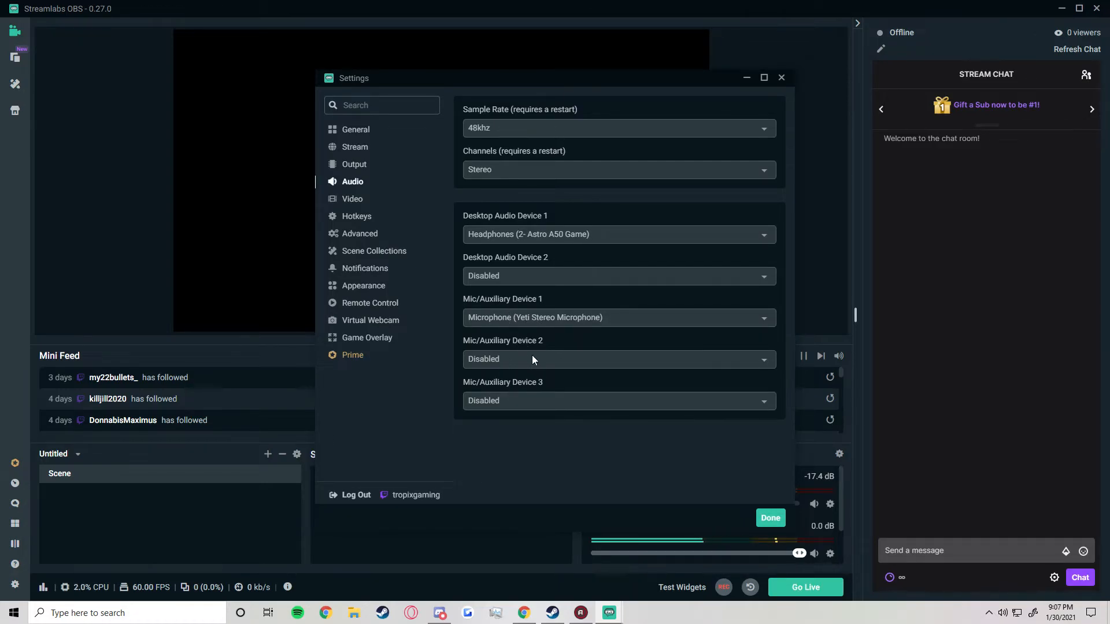
Step: Look over the Video settings and the full list of available hotkeys
{"action": "left_click", "coordinate": [358, 203]}
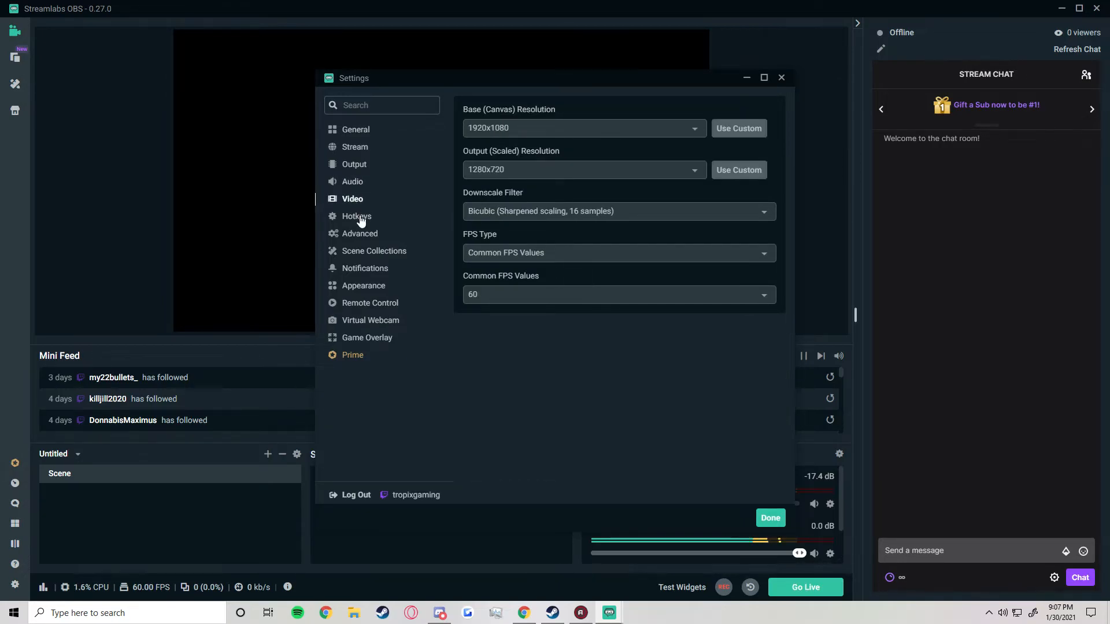
{"action": "left_click", "coordinate": [357, 217]}
{"action": "scroll", "coordinate": [577, 174], "scroll_direction": "down", "scroll_amount": 6}
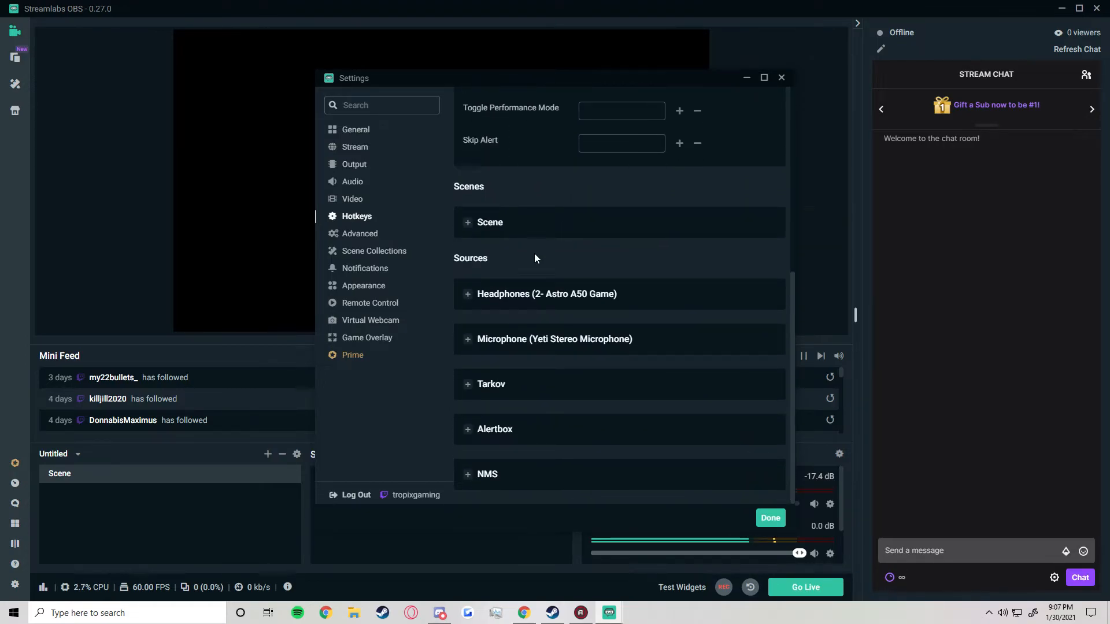
{"action": "scroll", "coordinate": [544, 237], "scroll_direction": "up", "scroll_amount": 6}
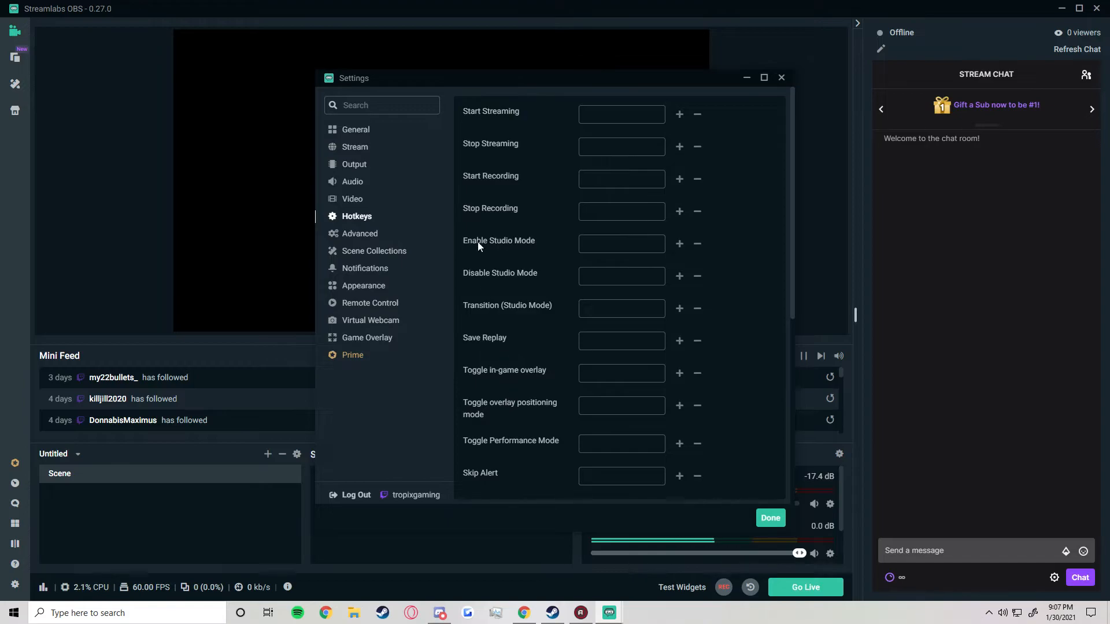
Step: Open the Advanced settings, review the process priority options and choose Normal
{"action": "left_click", "coordinate": [358, 235]}
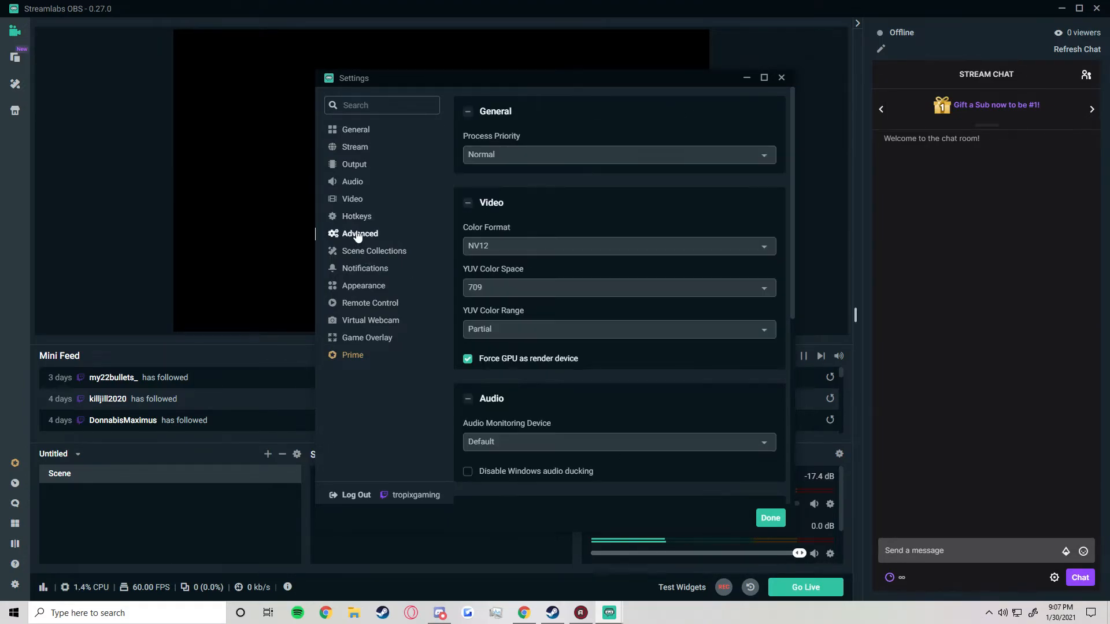
{"action": "left_click", "coordinate": [541, 153]}
{"action": "left_click", "coordinate": [546, 151]}
{"action": "left_click", "coordinate": [546, 152]}
{"action": "left_click", "coordinate": [533, 219]}
{"action": "left_click", "coordinate": [540, 147]}
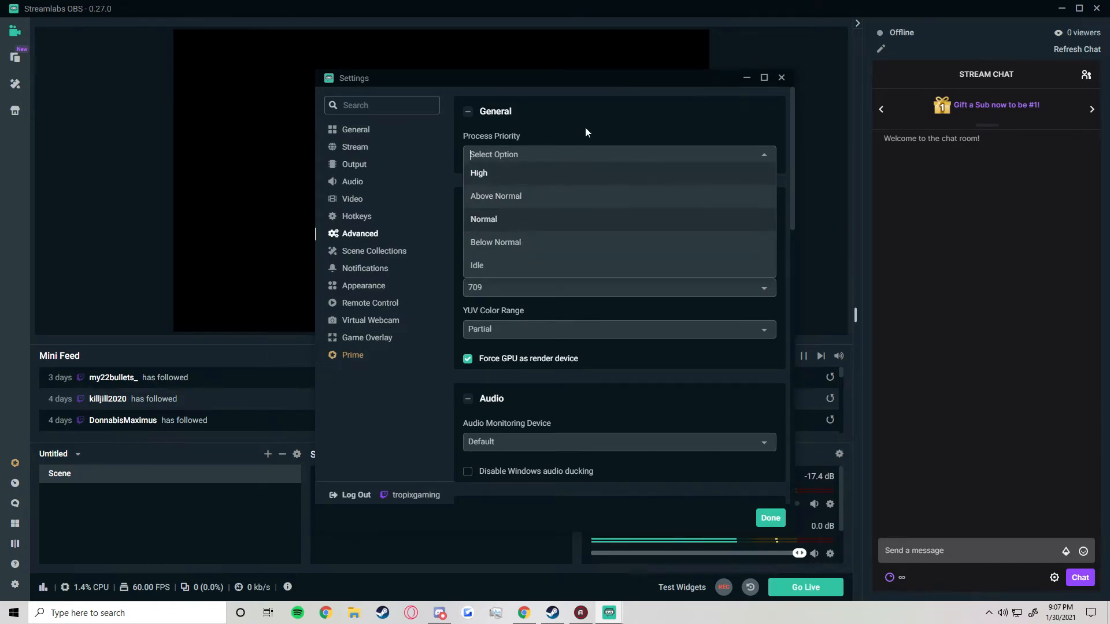
{"action": "left_click", "coordinate": [566, 148]}
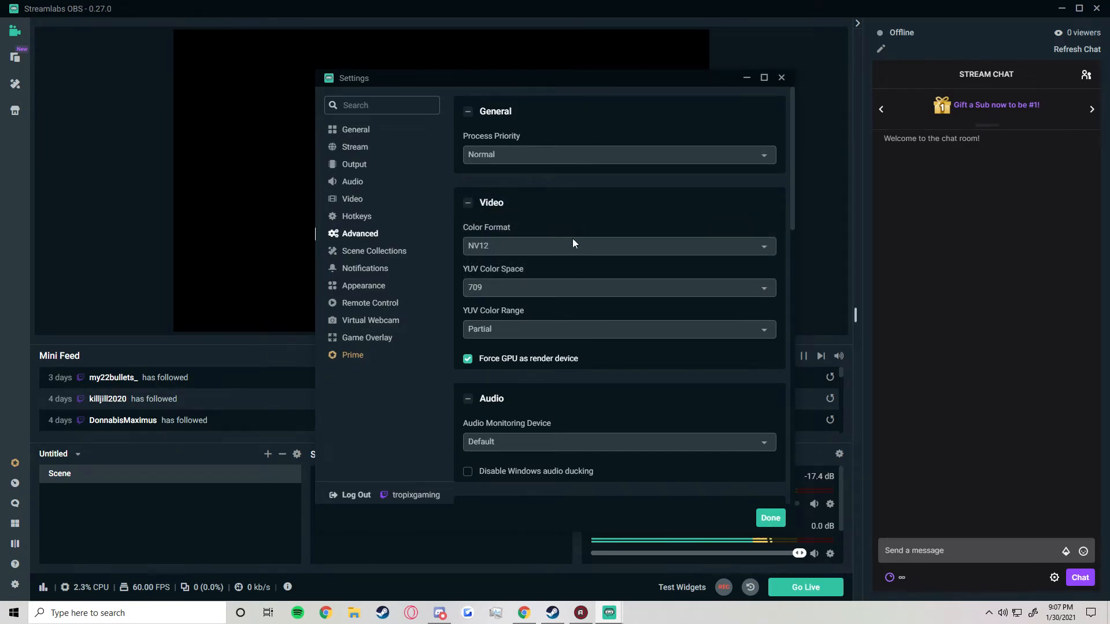
{"action": "left_click", "coordinate": [526, 157]}
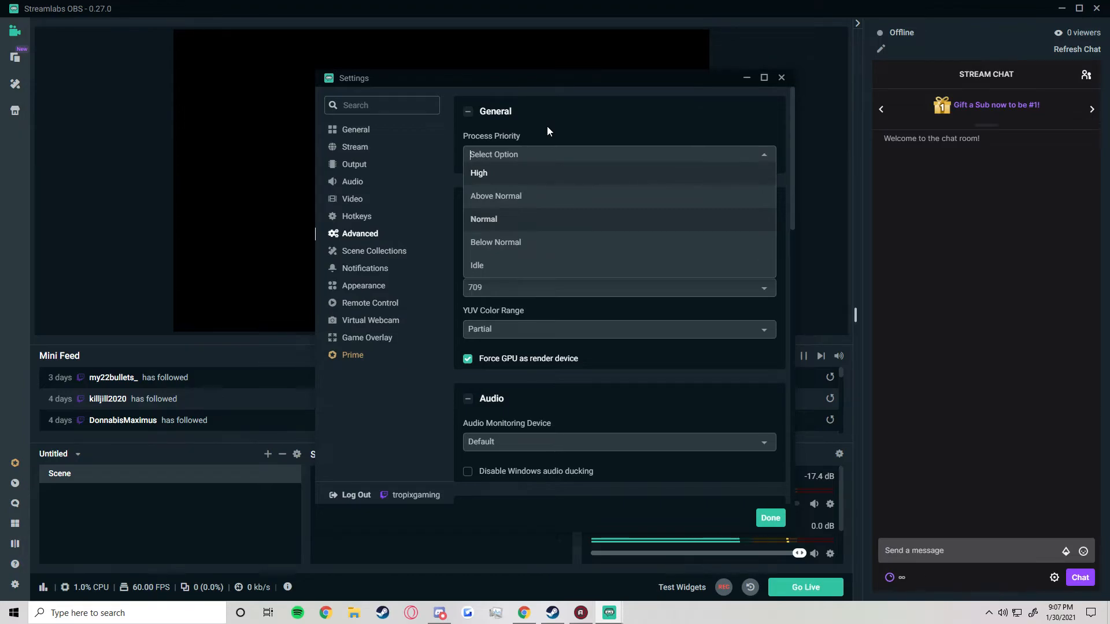
{"action": "left_click", "coordinate": [572, 219]}
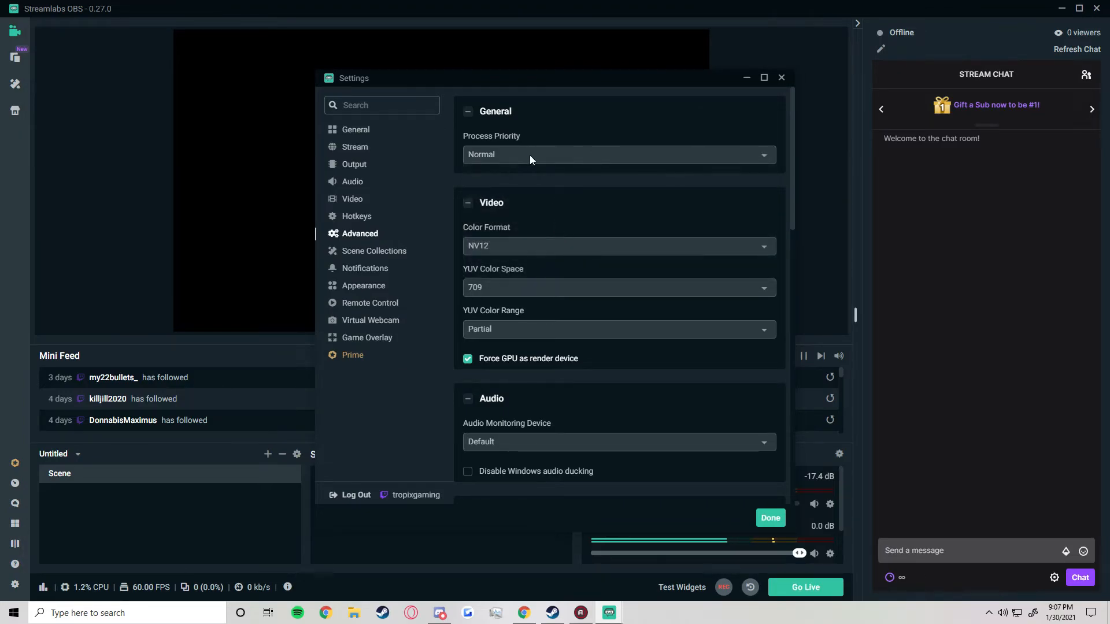
Step: Review the color format options, and set YUV Color Space to 709 and YUV Color Range to Partial
{"action": "left_click", "coordinate": [519, 247]}
{"action": "left_click", "coordinate": [541, 212]}
{"action": "left_click", "coordinate": [510, 238]}
{"action": "left_click", "coordinate": [534, 228]}
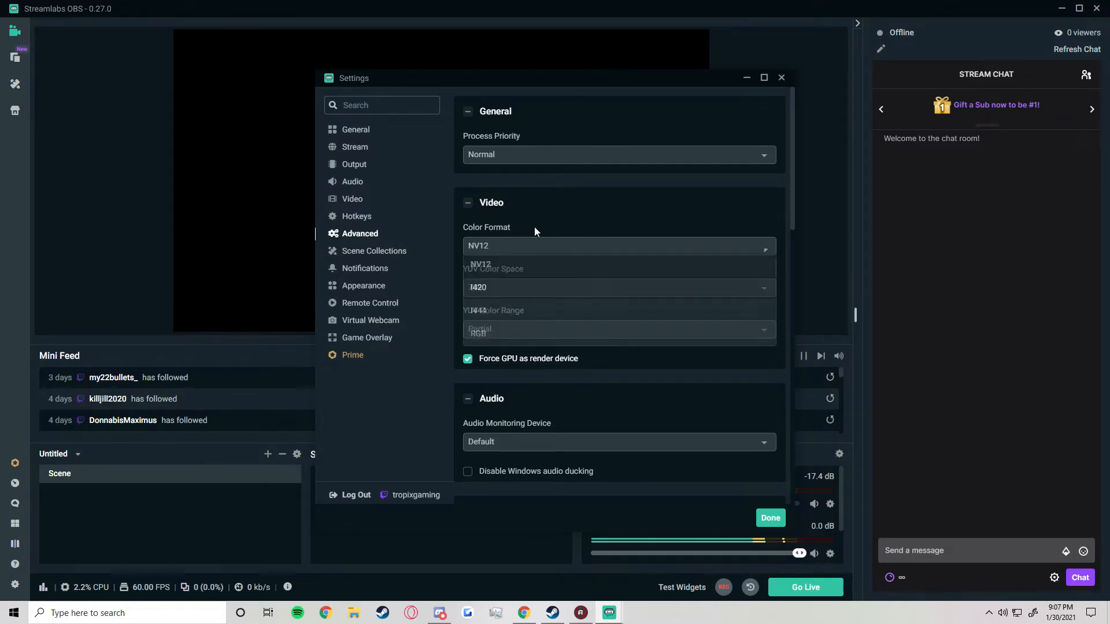
{"action": "left_click", "coordinate": [565, 288]}
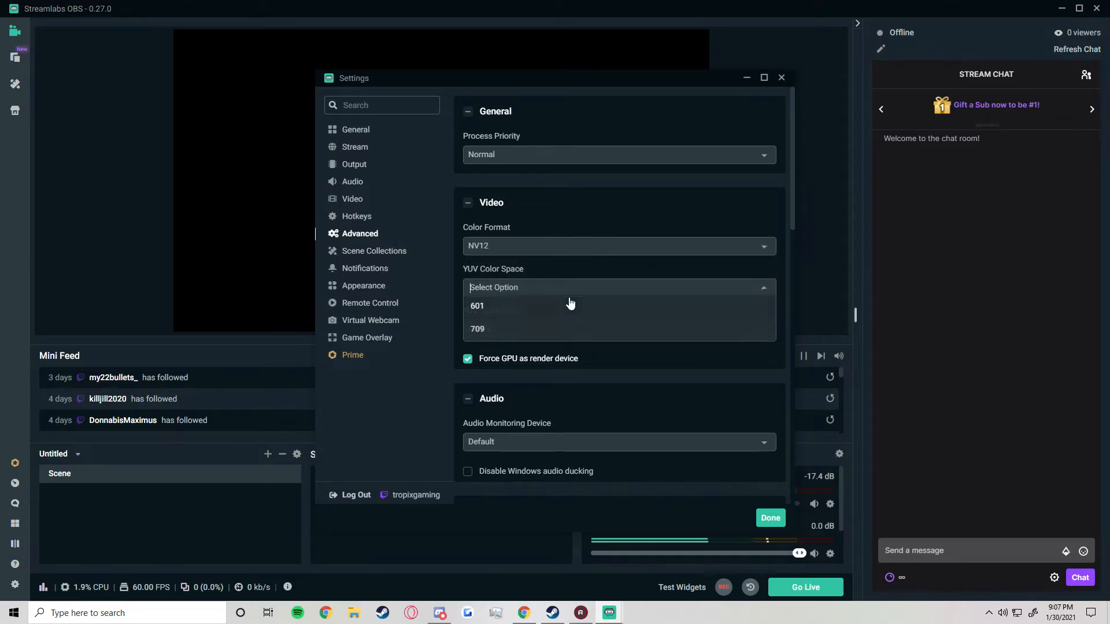
{"action": "left_click", "coordinate": [520, 329]}
{"action": "left_click", "coordinate": [558, 329]}
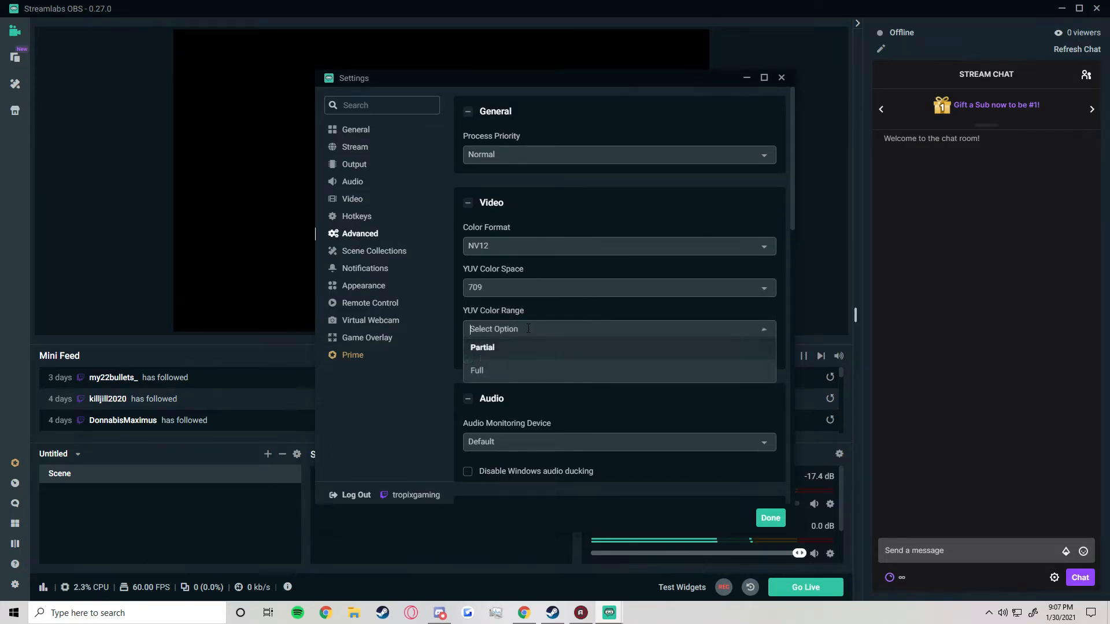
{"action": "left_click", "coordinate": [522, 350]}
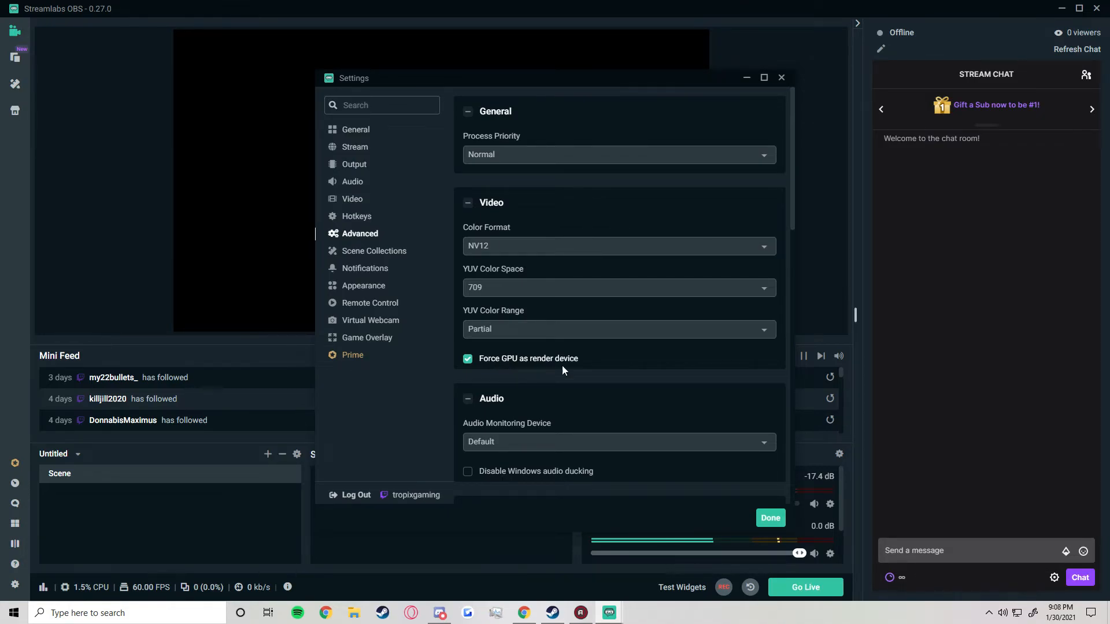
Step: Look through the remaining Advanced settings and the Scene Collections and Notifications settings
{"action": "scroll", "coordinate": [629, 352], "scroll_direction": "down", "scroll_amount": 3}
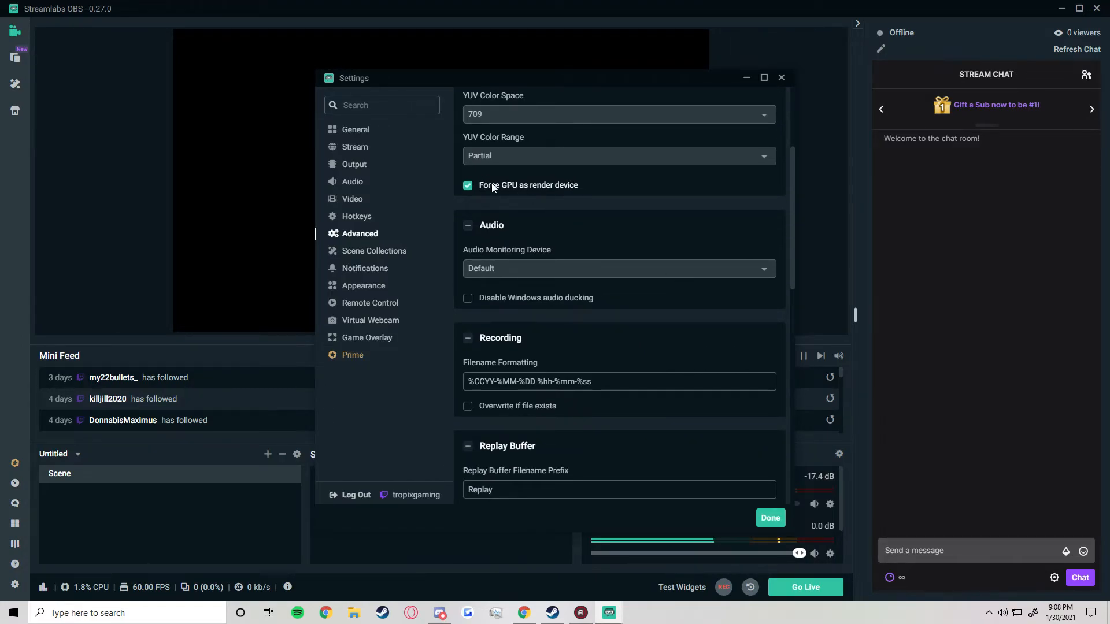
{"action": "scroll", "coordinate": [542, 257], "scroll_direction": "down", "scroll_amount": 7}
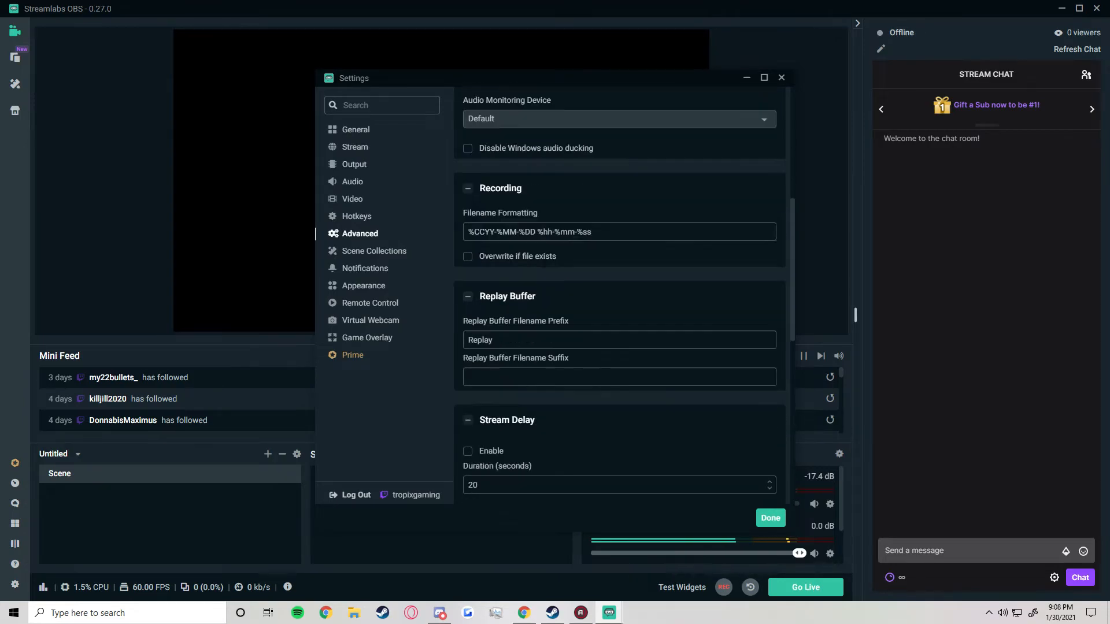
{"action": "scroll", "coordinate": [588, 255], "scroll_direction": "down", "scroll_amount": 4}
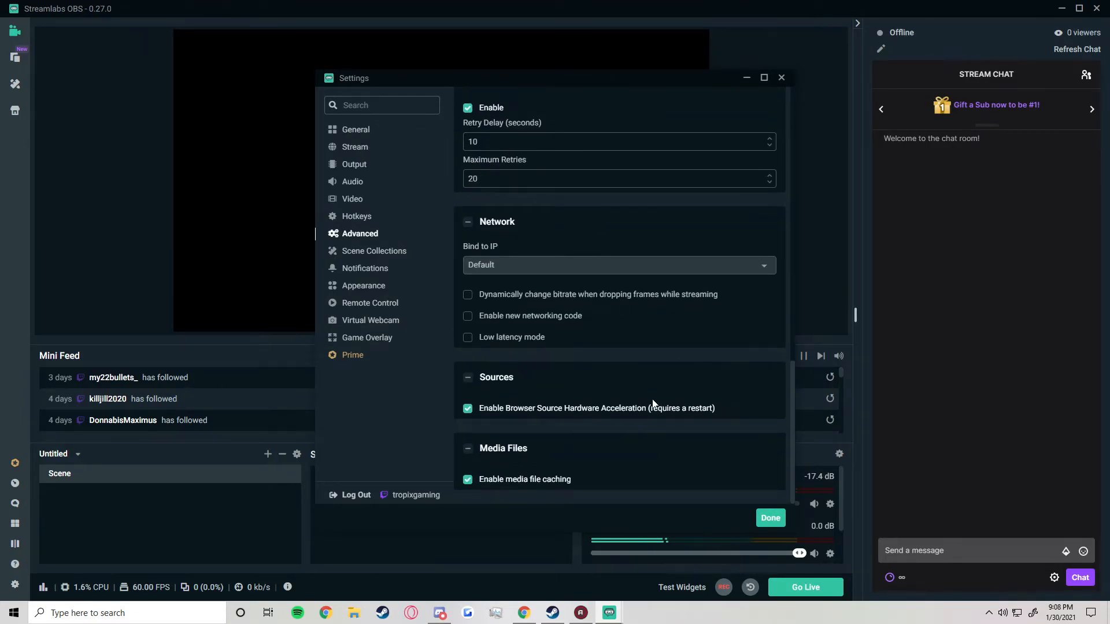
{"action": "scroll", "coordinate": [648, 416], "scroll_direction": "up", "scroll_amount": 1}
{"action": "scroll", "coordinate": [643, 422], "scroll_direction": "up", "scroll_amount": 10}
{"action": "left_click", "coordinate": [347, 251]}
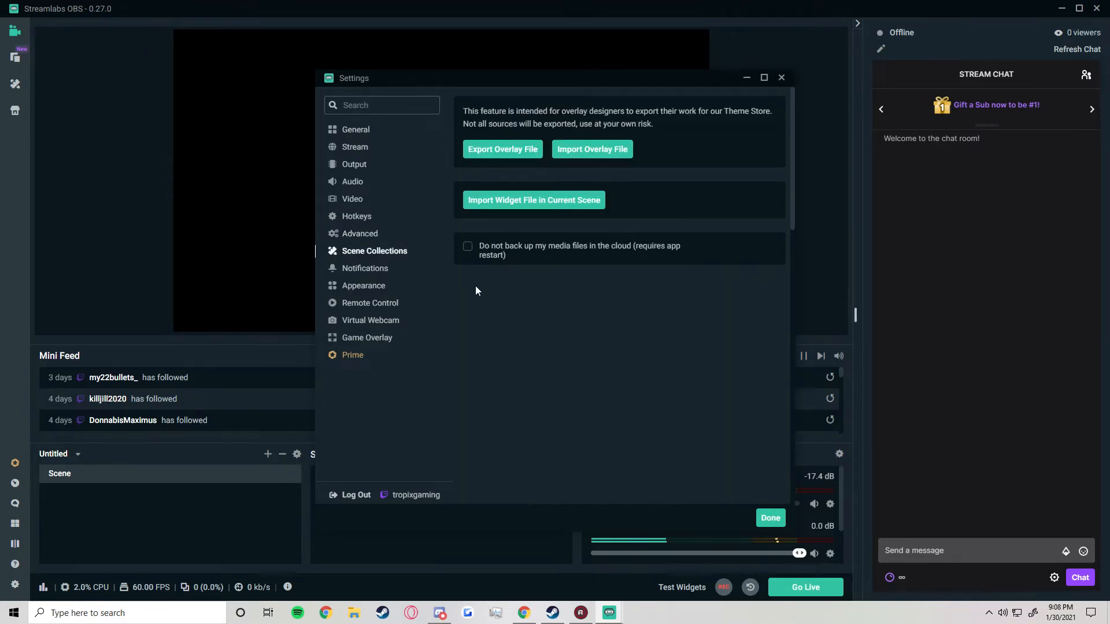
{"action": "left_click", "coordinate": [379, 272]}
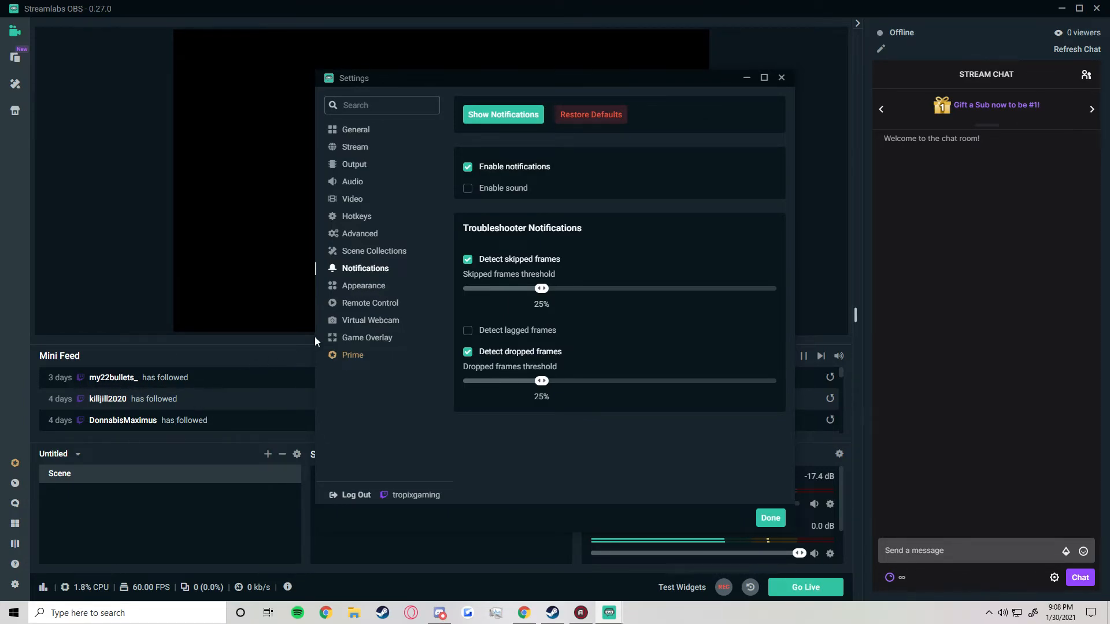
Step: Try the Day theme in the Appearance settings and switch back to Night
{"action": "left_click", "coordinate": [386, 289]}
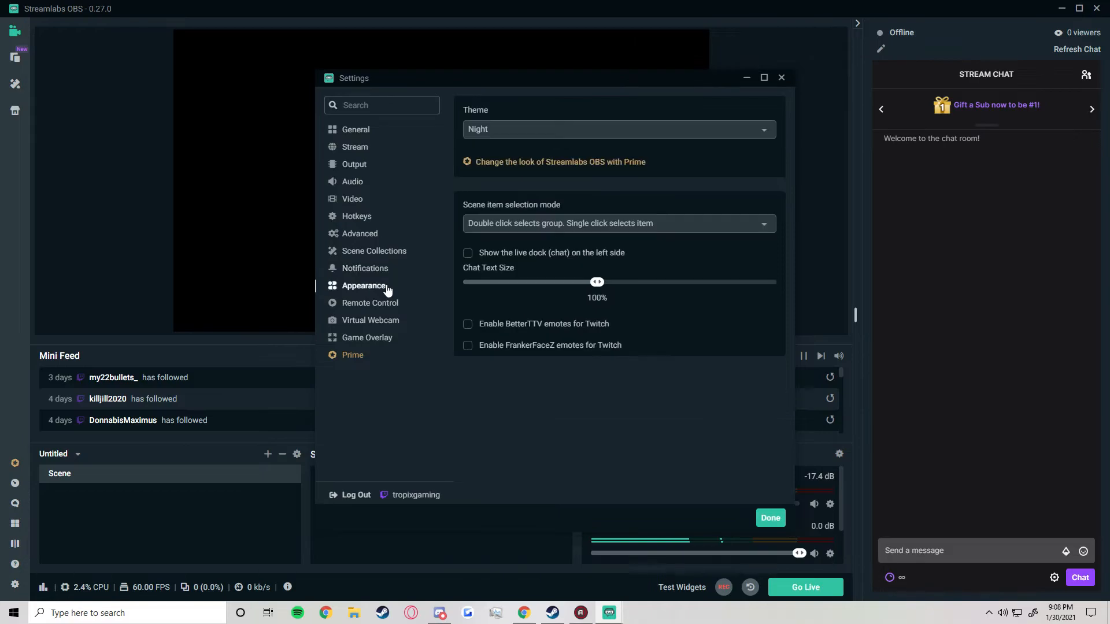
{"action": "left_click", "coordinate": [559, 126]}
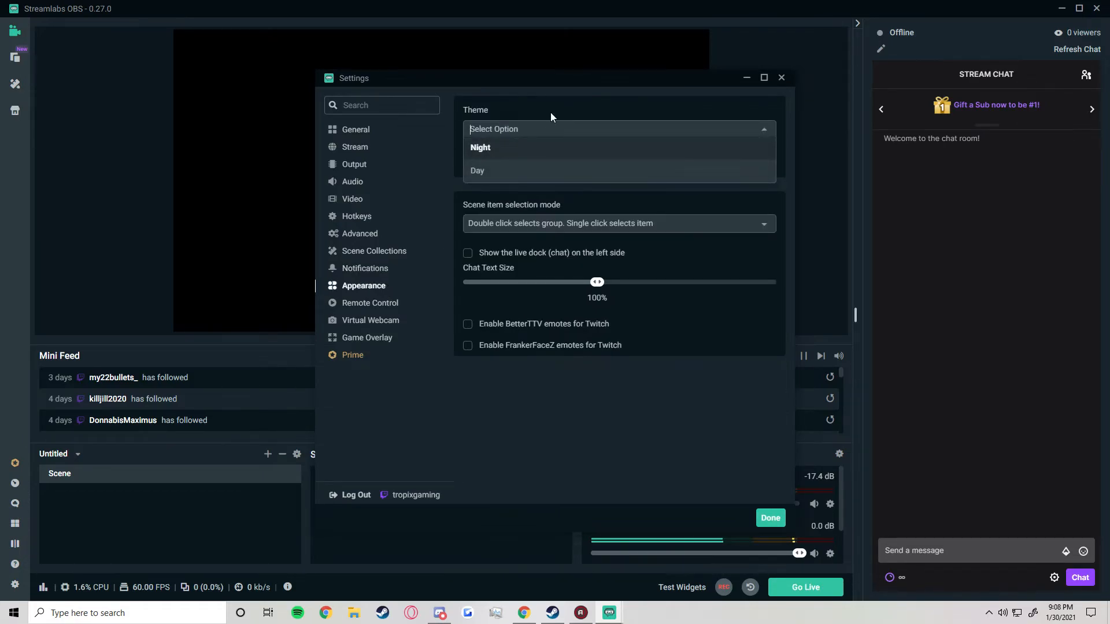
{"action": "left_click", "coordinate": [497, 171]}
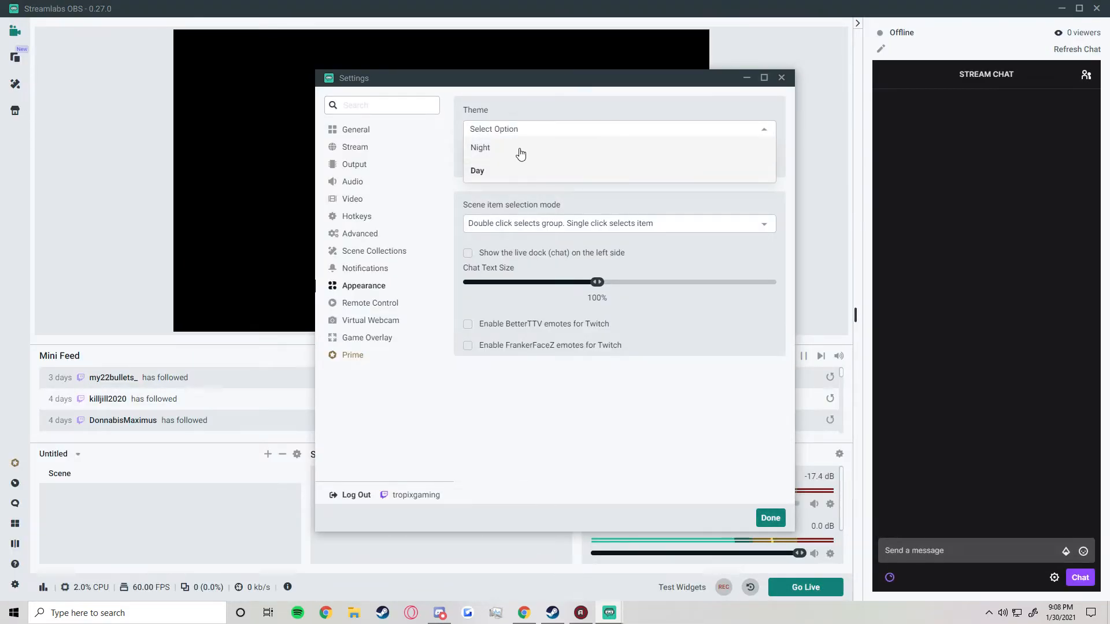
{"action": "left_click", "coordinate": [519, 148]}
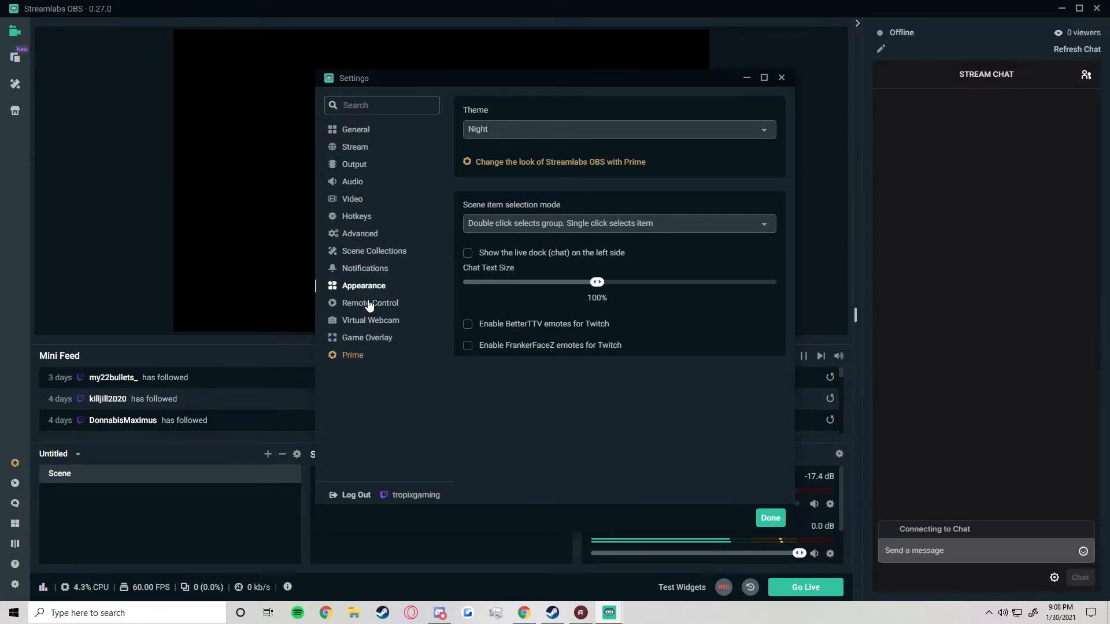
Step: Look over the Remote Control, Virtual Webcam and Game Overlay settings, and close the Settings window
{"action": "left_click", "coordinate": [368, 303]}
{"action": "left_click", "coordinate": [377, 324]}
{"action": "left_click", "coordinate": [379, 337]}
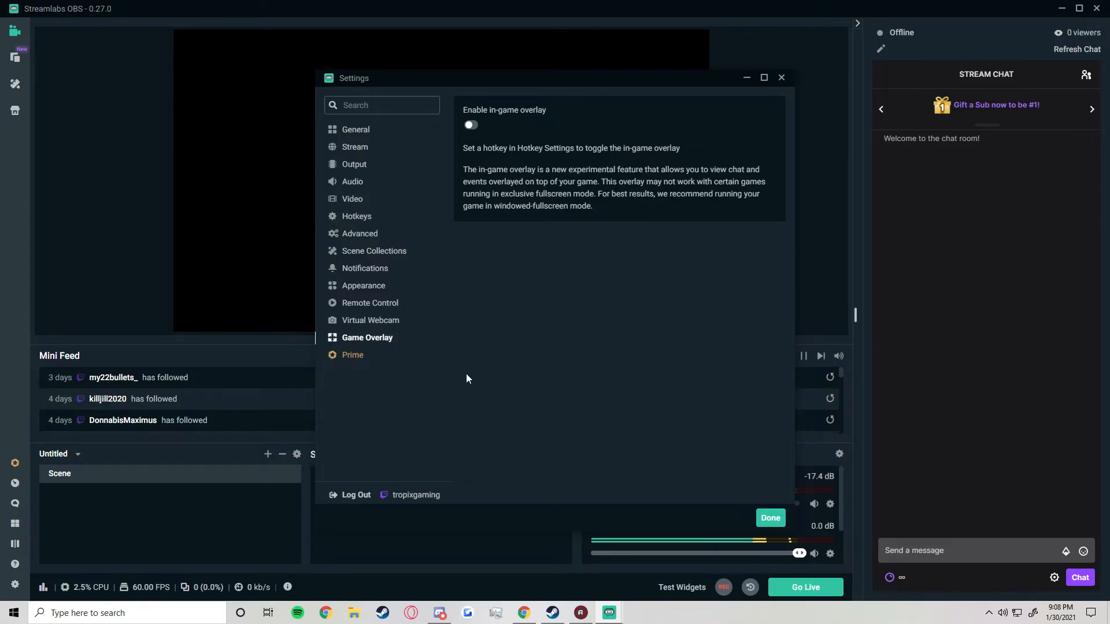
{"action": "left_click", "coordinate": [781, 518]}
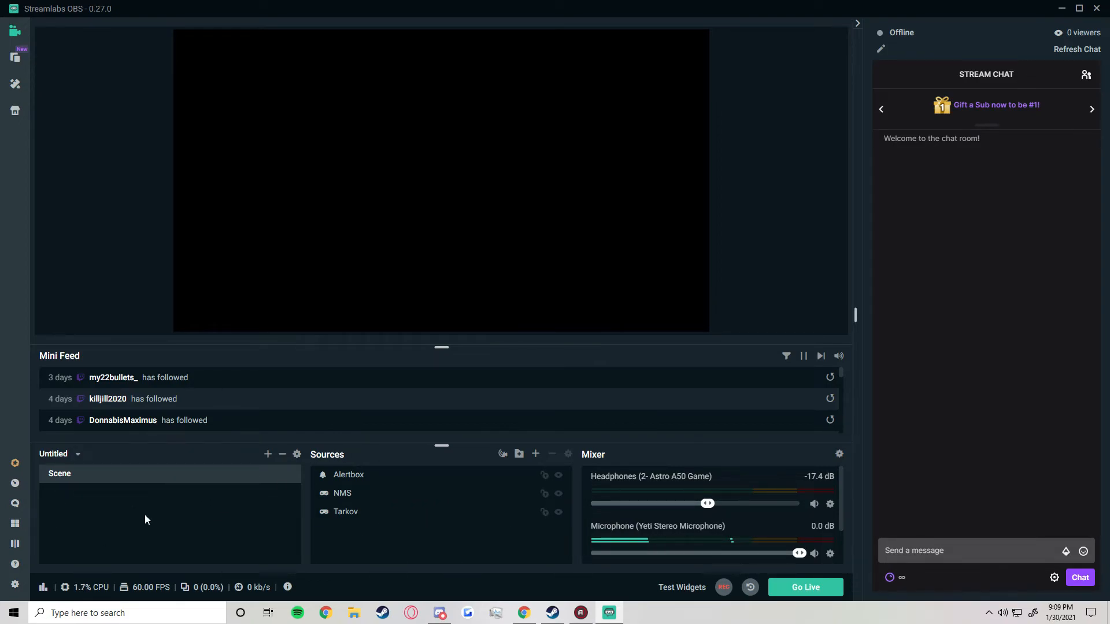
Step: Create a second scene with the default name New Scene
{"action": "left_click", "coordinate": [267, 457]}
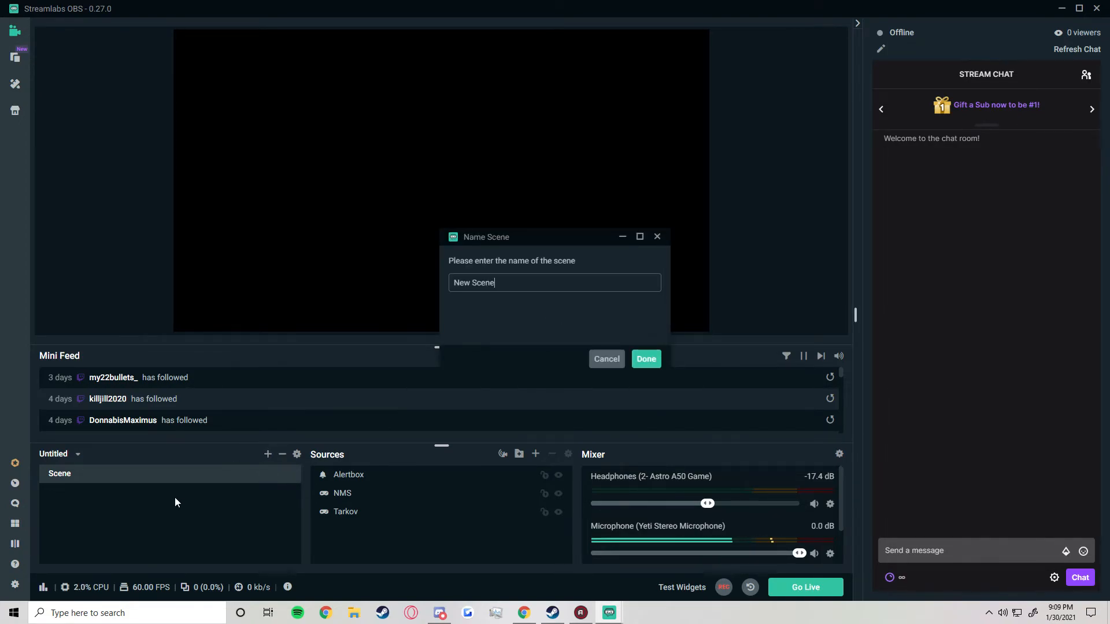
{"action": "left_click", "coordinate": [646, 360]}
{"action": "left_click_drag", "start_coordinate": [196, 467], "coordinate": [188, 478]}
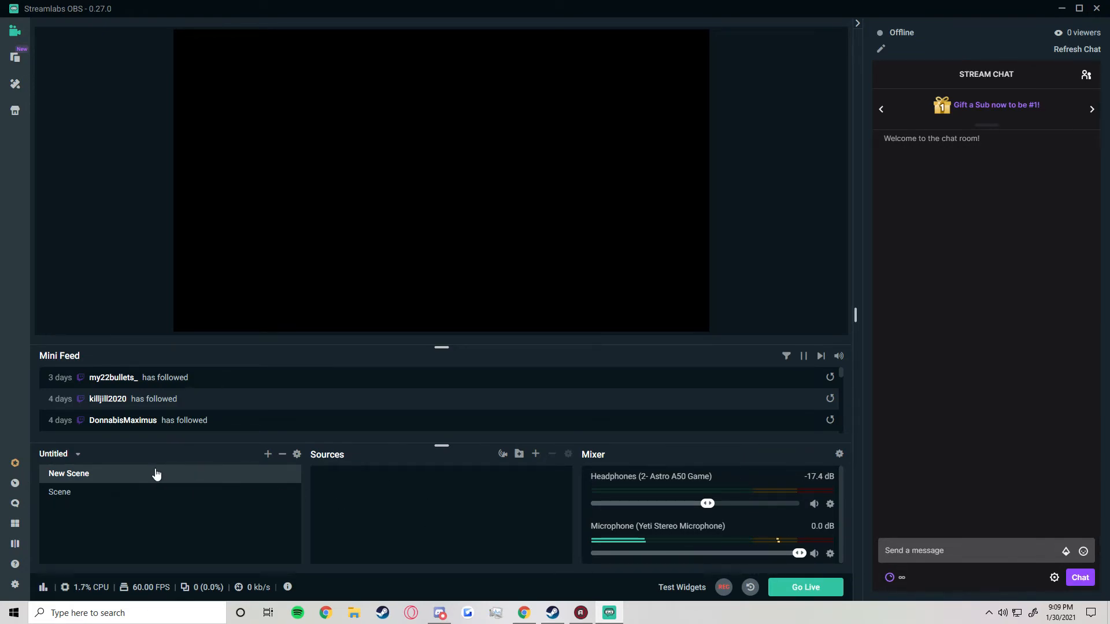
Step: Add a new Game Capture source named Tarkov to New Scene instead of reusing an existing source
{"action": "left_click", "coordinate": [535, 455]}
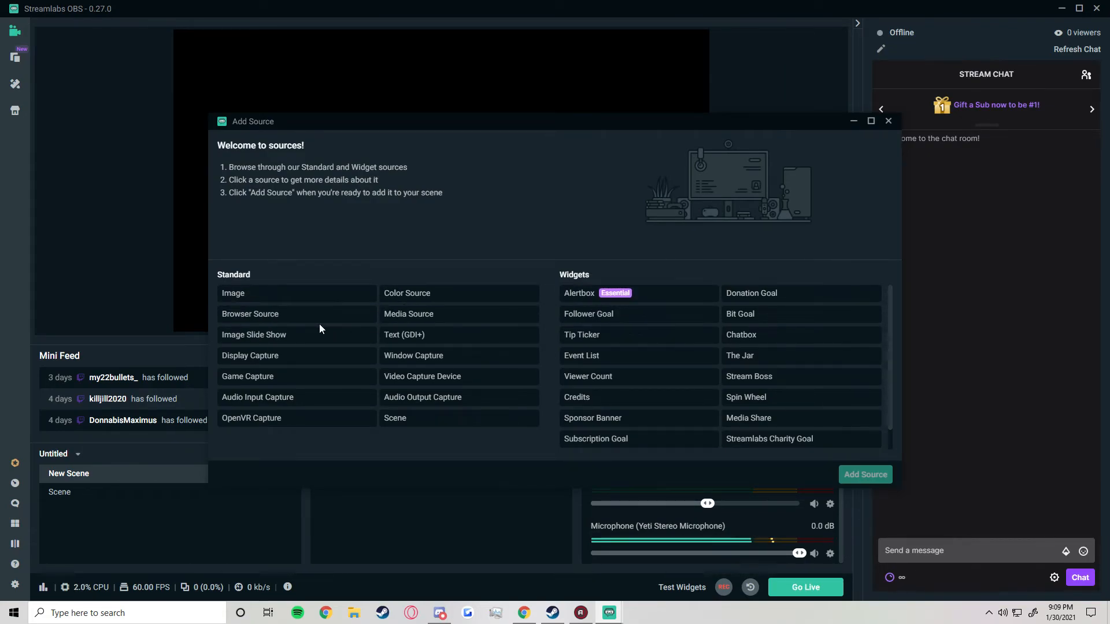
{"action": "left_click", "coordinate": [295, 383]}
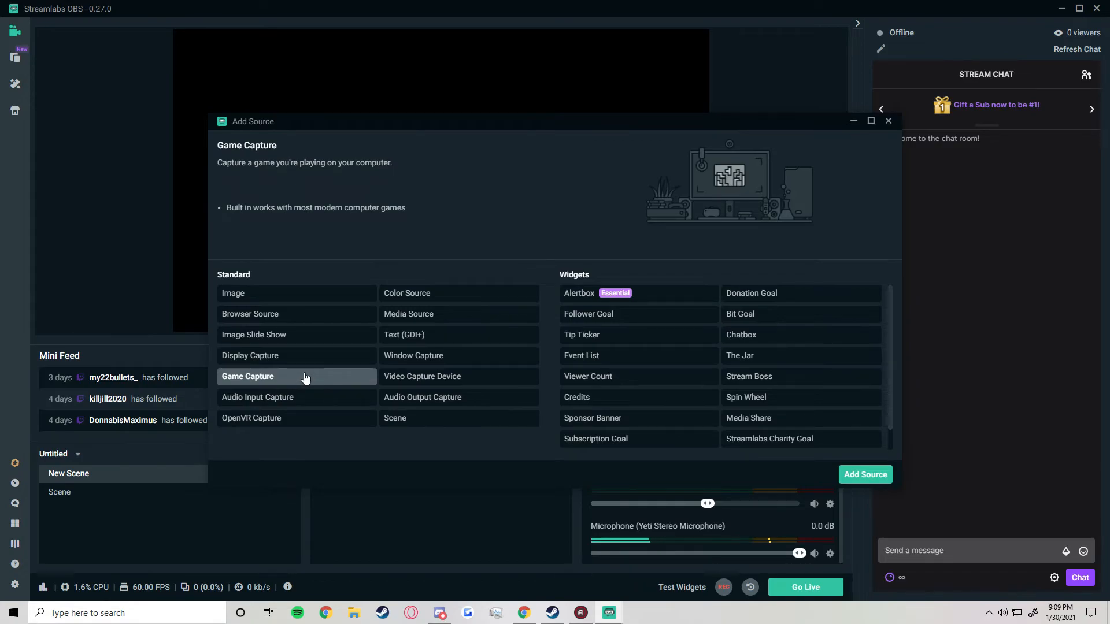
{"action": "left_click", "coordinate": [868, 475]}
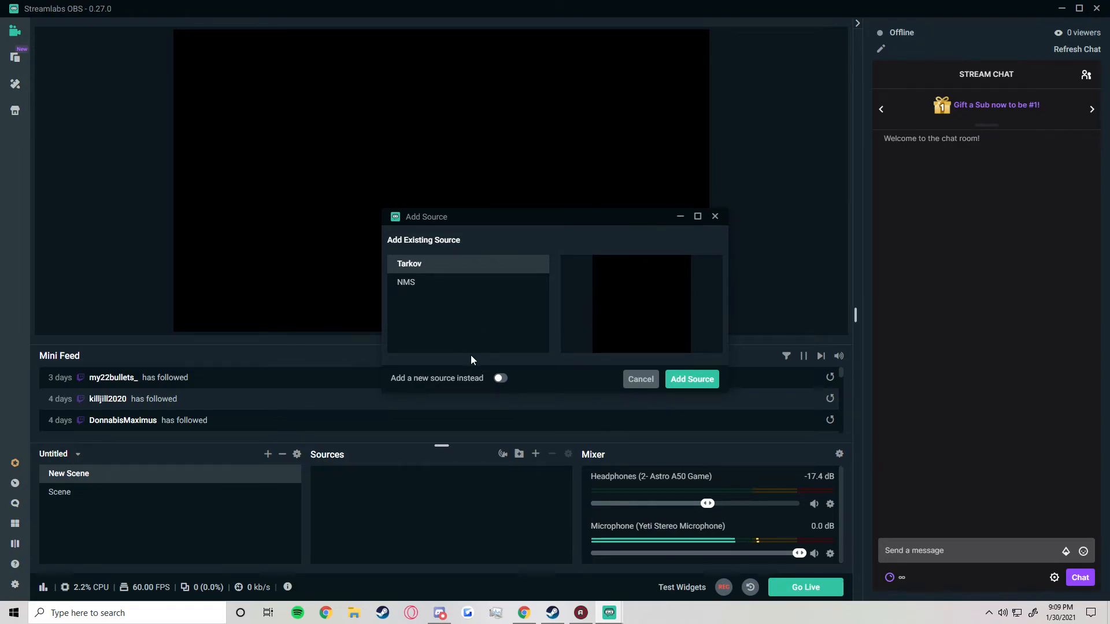
{"action": "left_click", "coordinate": [498, 379]}
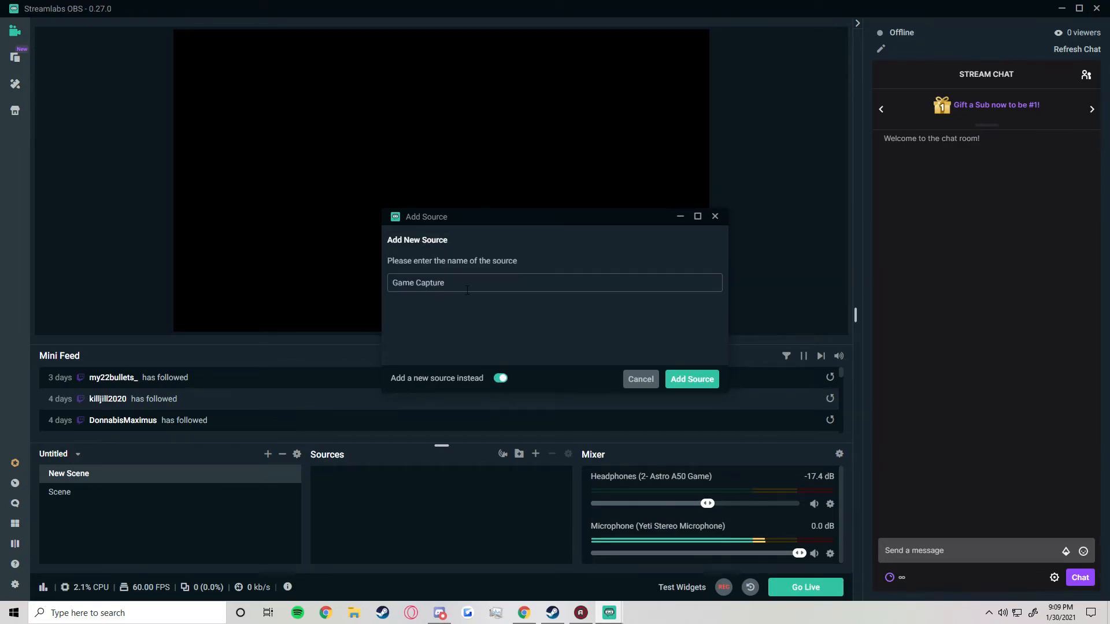
{"action": "triple_click", "coordinate": [445, 285]}
{"action": "key", "text": "BackSpace"}
{"action": "type", "text": "Tarkov"}
{"action": "left_click", "coordinate": [692, 380]}
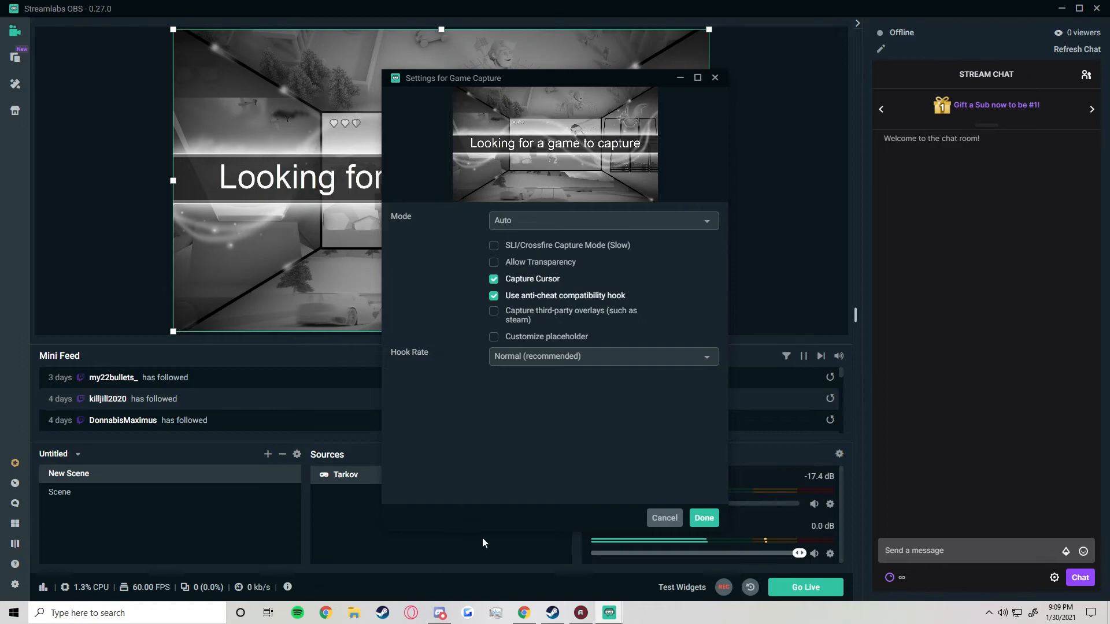
Step: Switch to Steam and launch Battlestate Games Launcher from the game library
{"action": "left_click", "coordinate": [380, 614]}
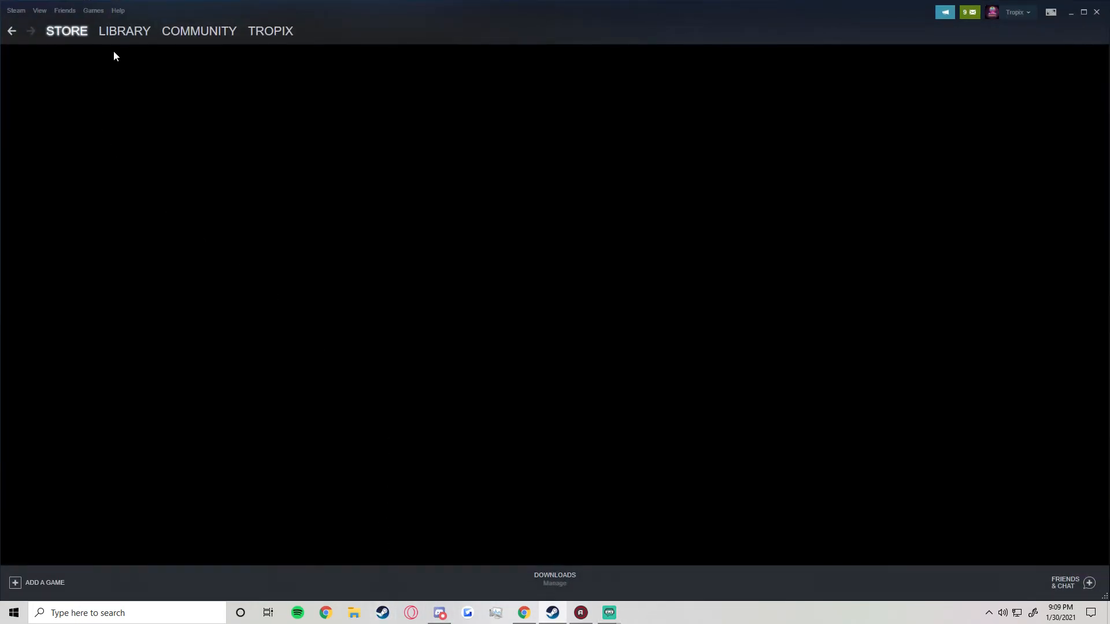
{"action": "left_click", "coordinate": [118, 33]}
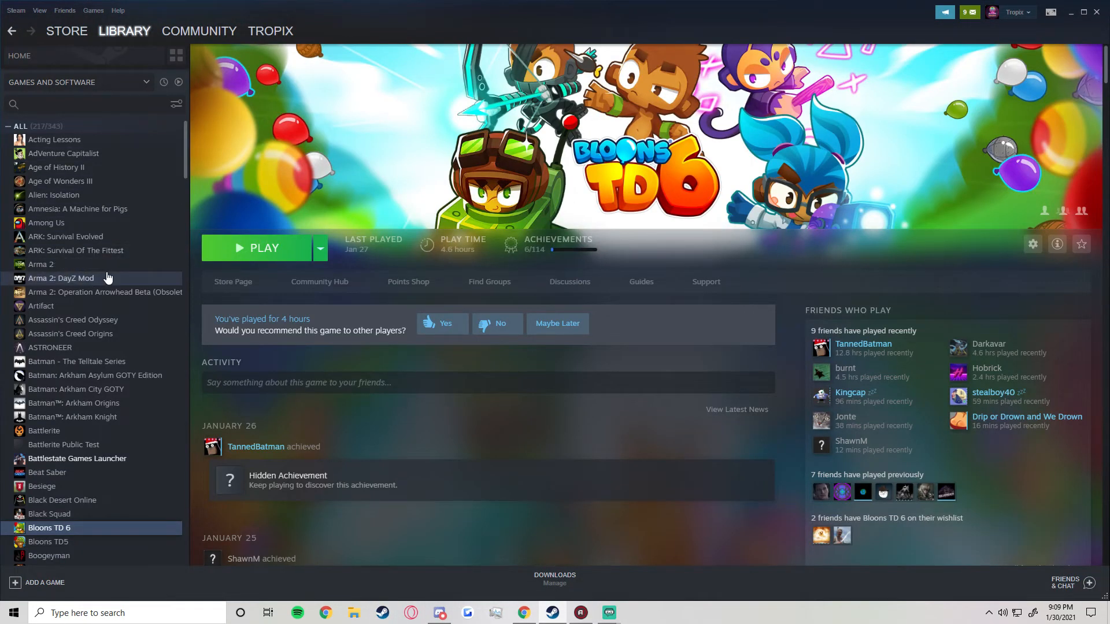
{"action": "scroll", "coordinate": [124, 361], "scroll_direction": "down", "scroll_amount": 4}
{"action": "left_click", "coordinate": [87, 228]}
{"action": "left_click", "coordinate": [243, 248]}
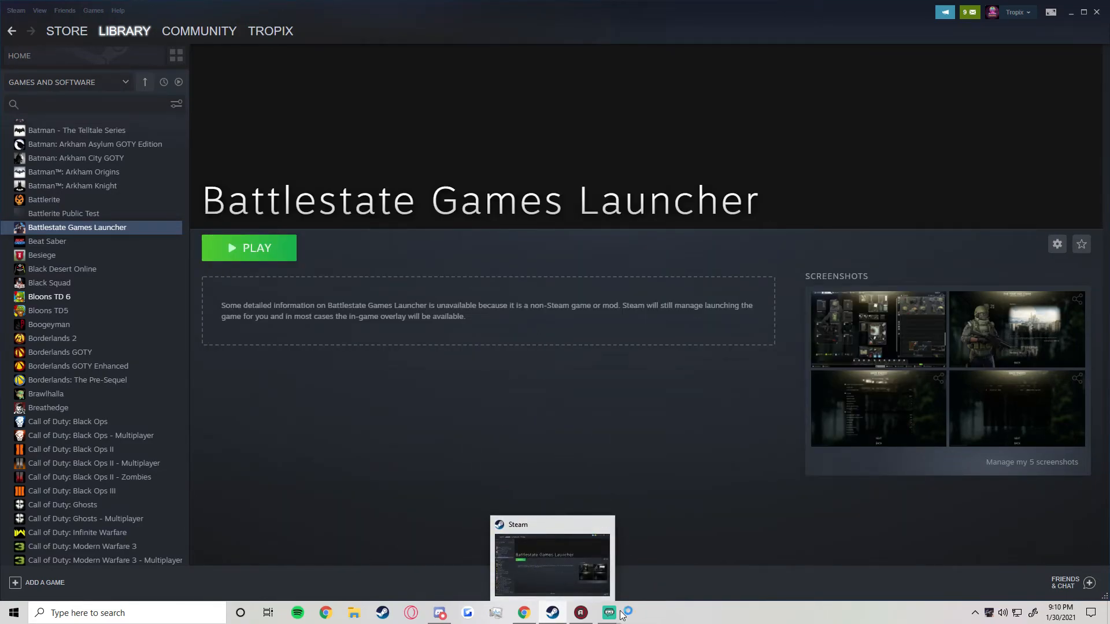
Step: Return to the Streamlabs OBS Game Capture settings and set them to capture the specific window [EscapeFromTarkov.exe]: EscapeFromTarkov
{"action": "mouse_move", "coordinate": [619, 613]}
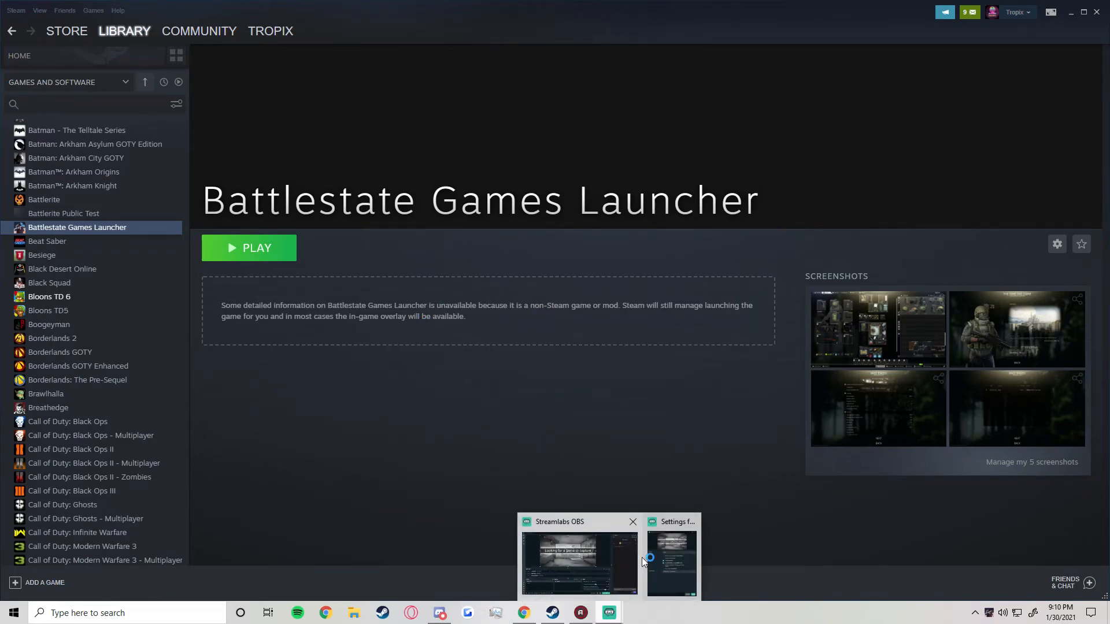
{"action": "left_click", "coordinate": [674, 570]}
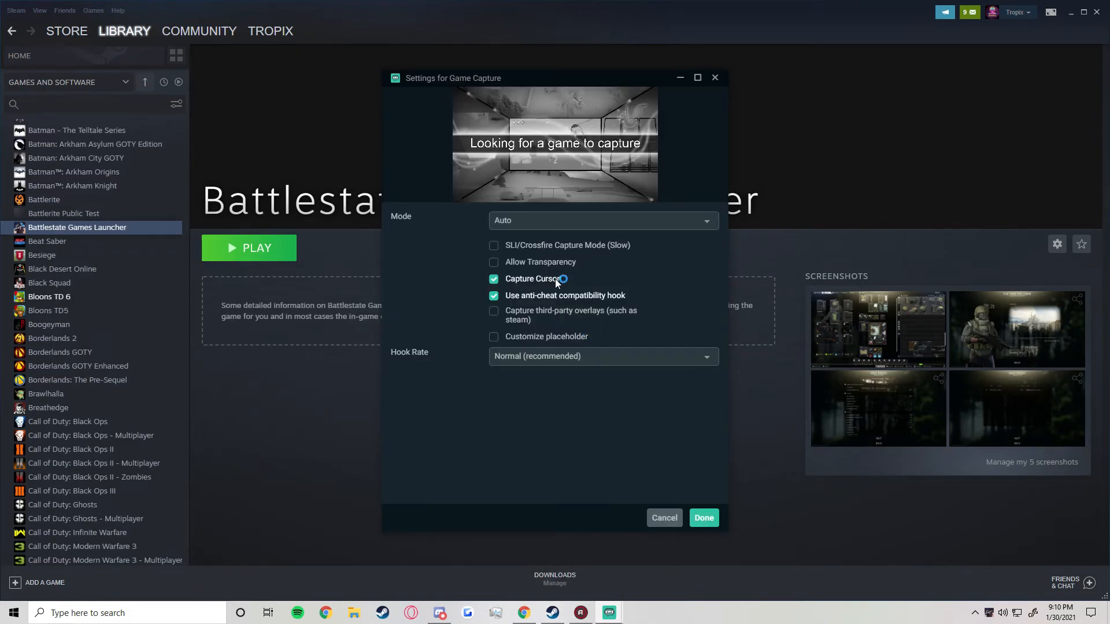
{"action": "left_click", "coordinate": [543, 225]}
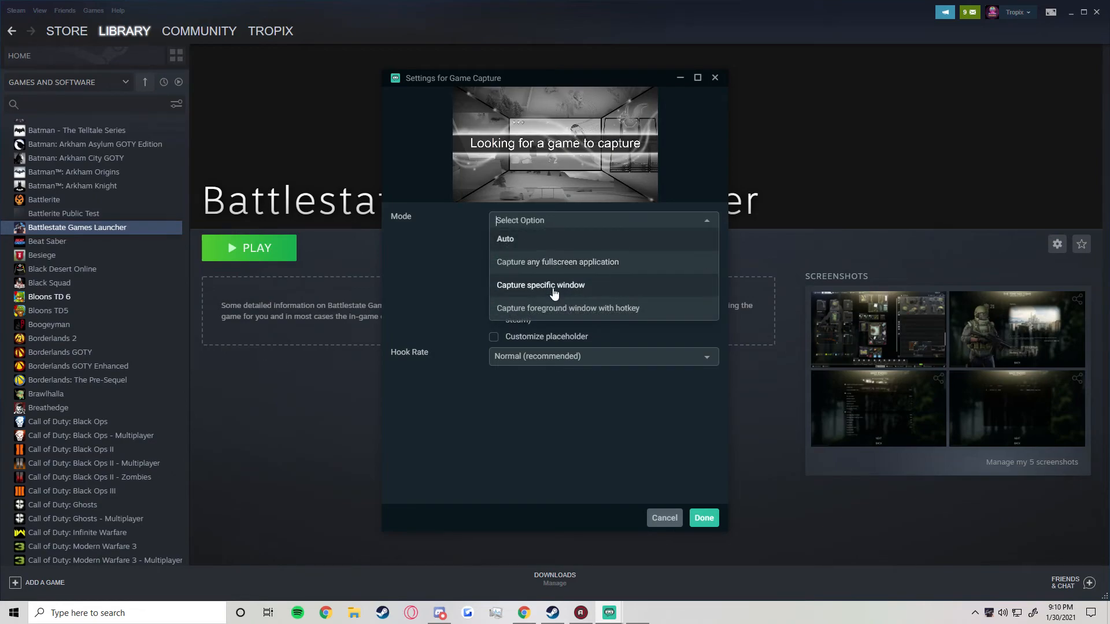
{"action": "left_click", "coordinate": [553, 286]}
{"action": "left_click", "coordinate": [565, 247]}
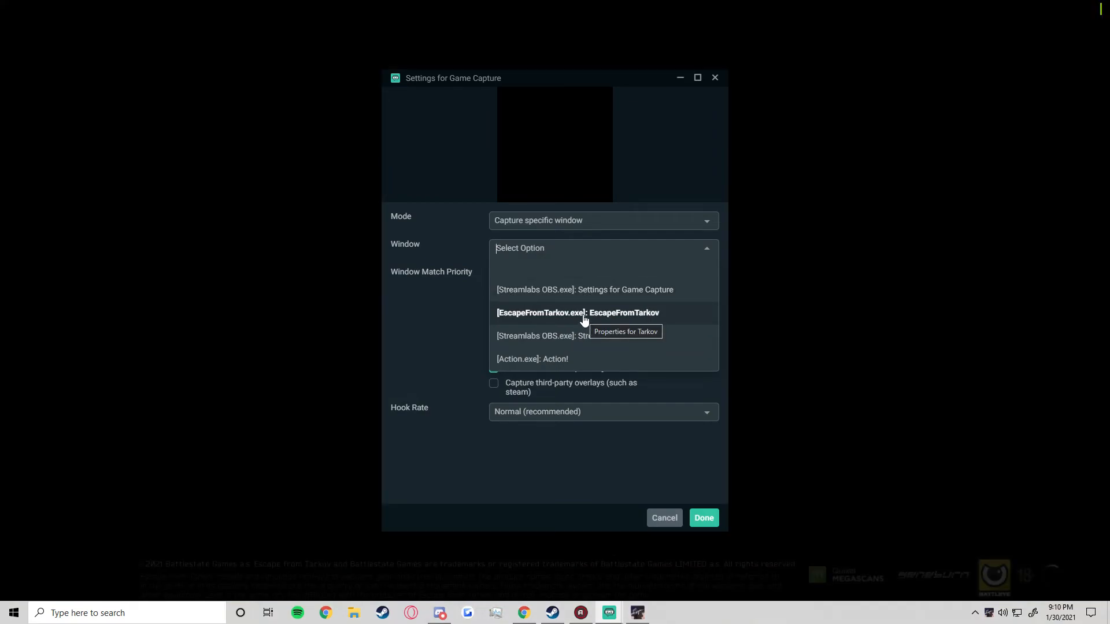
{"action": "left_click", "coordinate": [584, 320]}
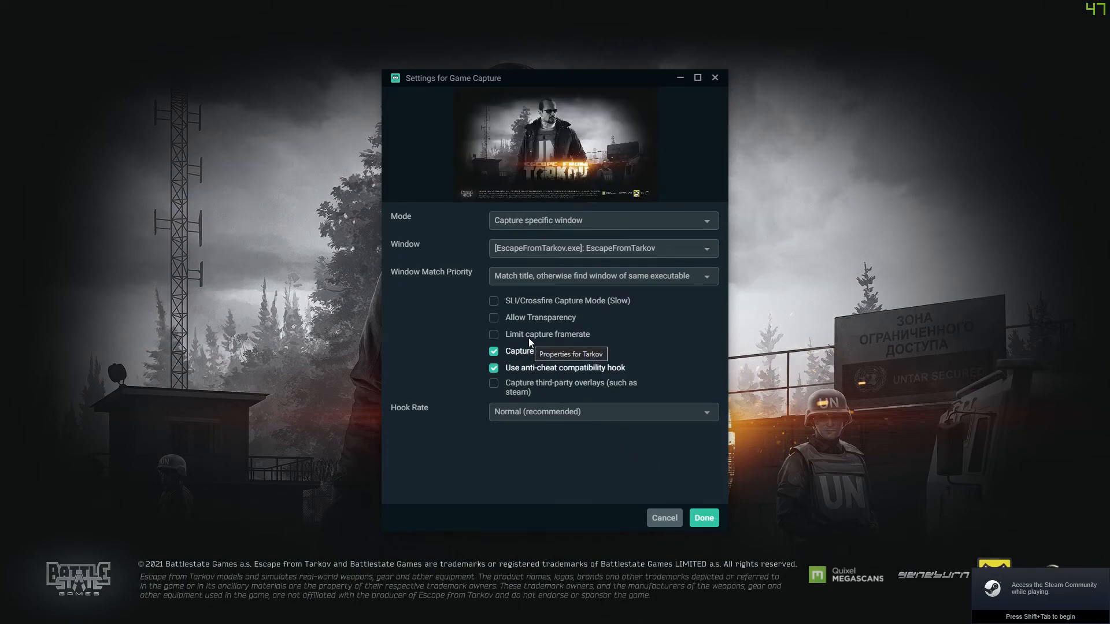
Step: Set the Hook Rate to Normal (recommended), accept the Game Capture settings and deselect the source in the preview
{"action": "left_click", "coordinate": [537, 414]}
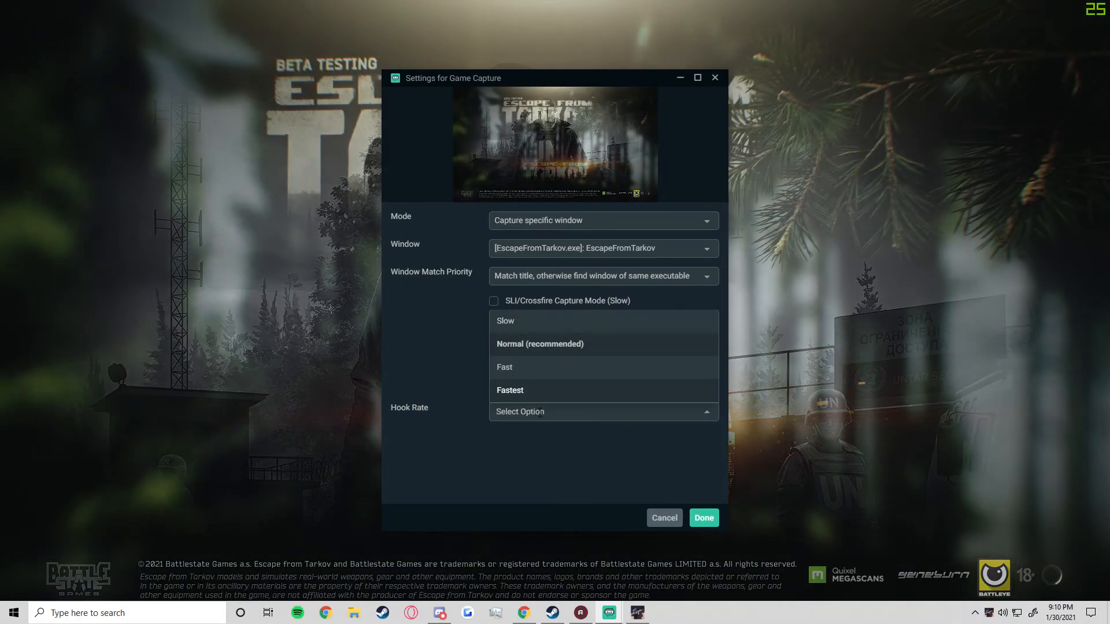
{"action": "left_click", "coordinate": [540, 345]}
{"action": "left_click", "coordinate": [704, 519]}
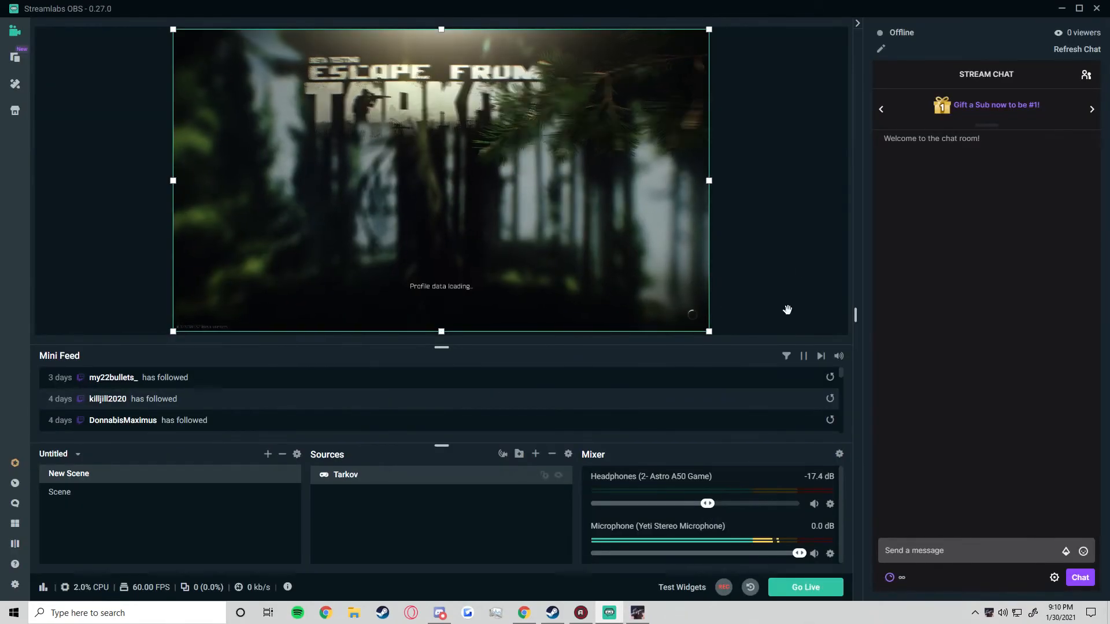
{"action": "left_click", "coordinate": [726, 197]}
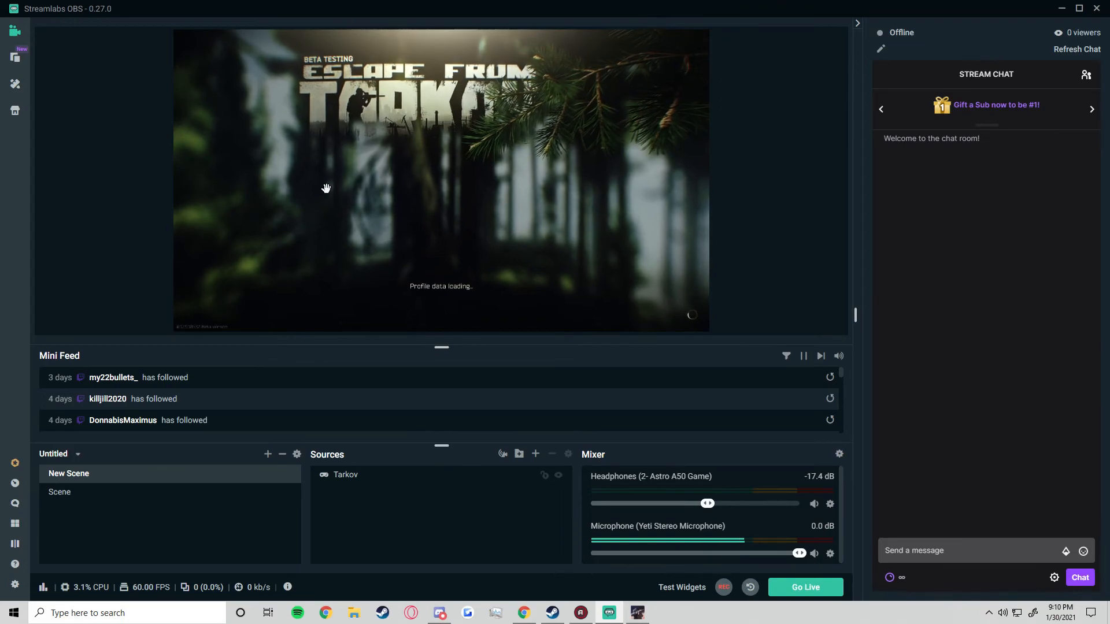
Step: Look over the standard sources and widgets available to add, and close the list without adding any
{"action": "left_click", "coordinate": [536, 455]}
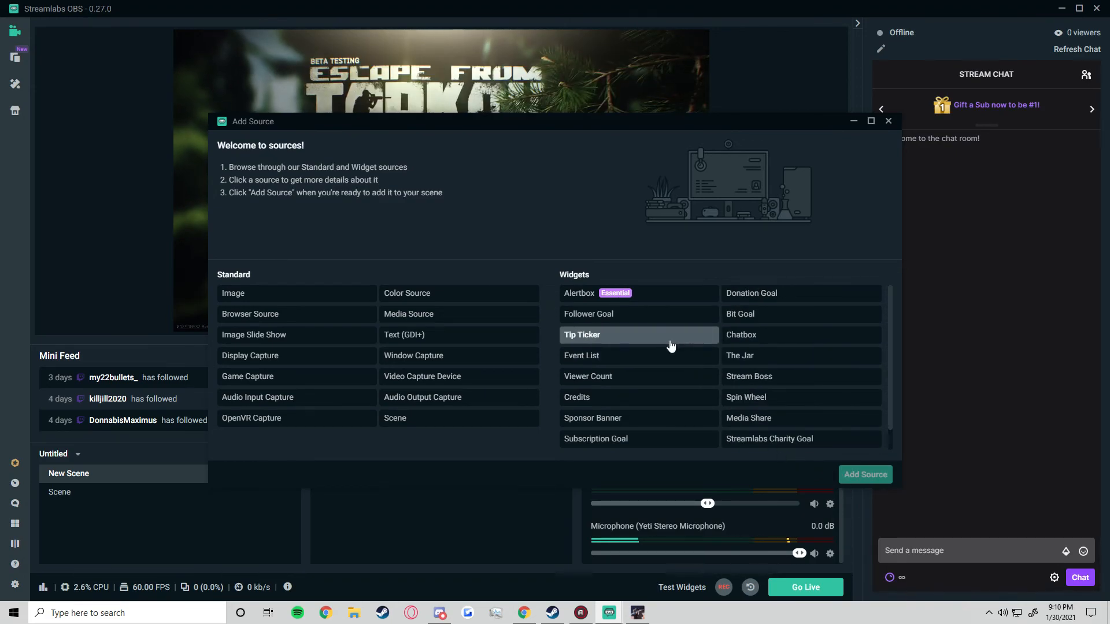
{"action": "left_click", "coordinate": [888, 121]}
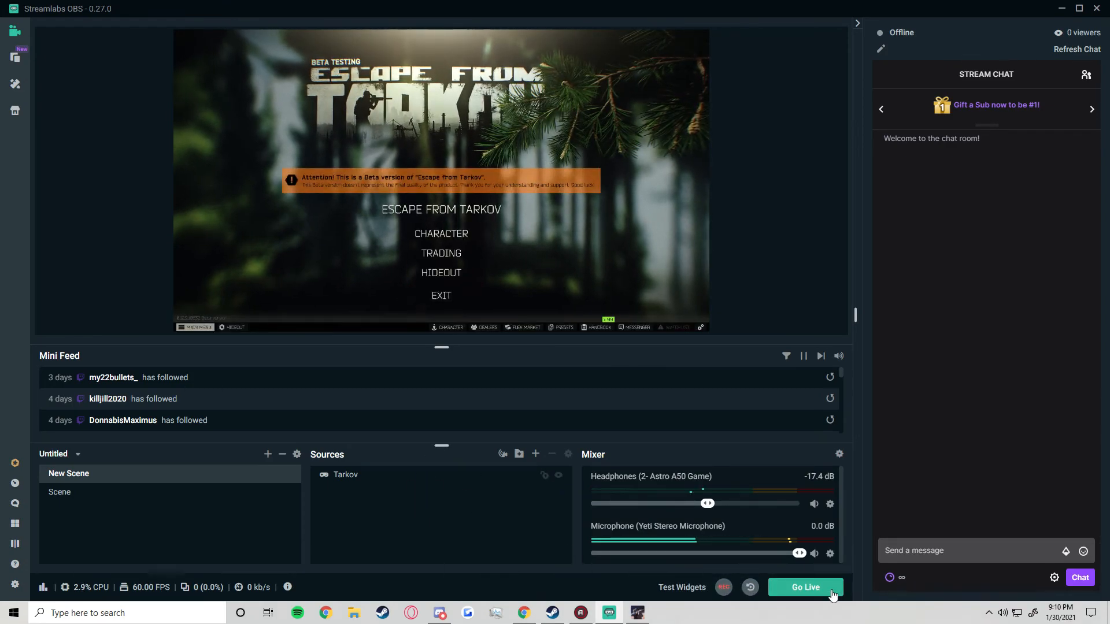
Step: Switch to Twitch in Chrome, go from Stream Manager back to the Twitch home page and open the Creator Dashboard from there
{"action": "left_click", "coordinate": [524, 612]}
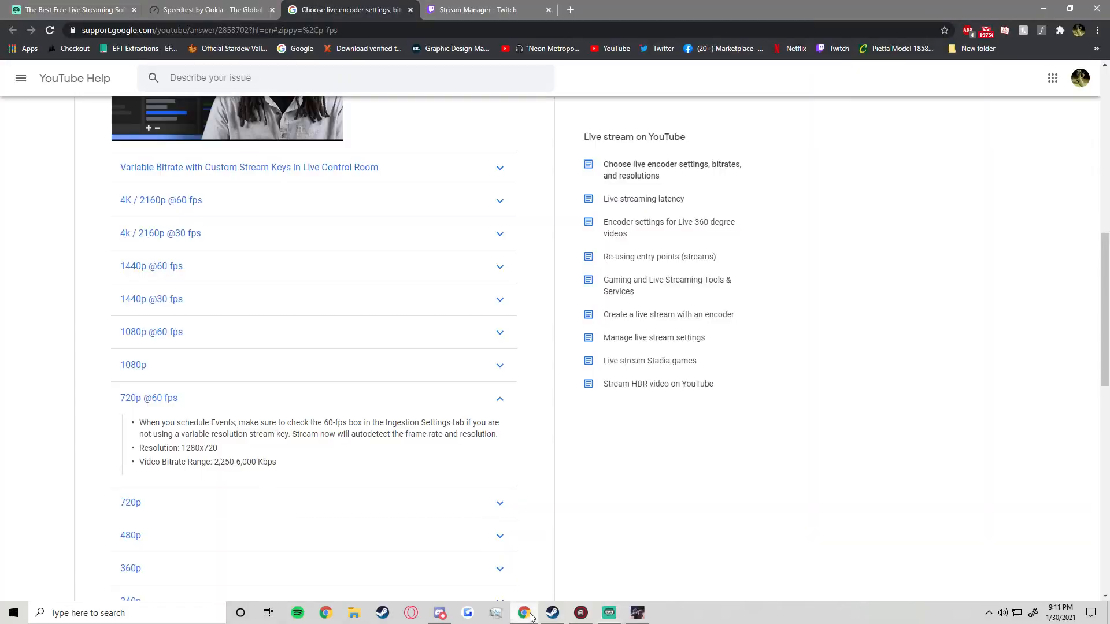
{"action": "left_click", "coordinate": [466, 5]}
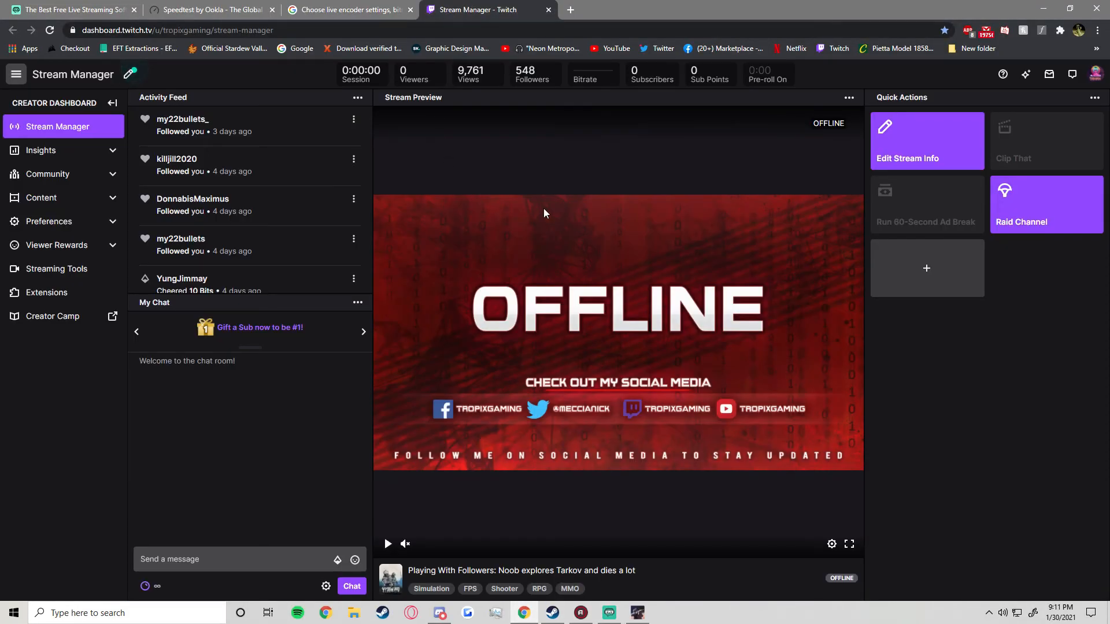
{"action": "left_click", "coordinate": [1096, 77]}
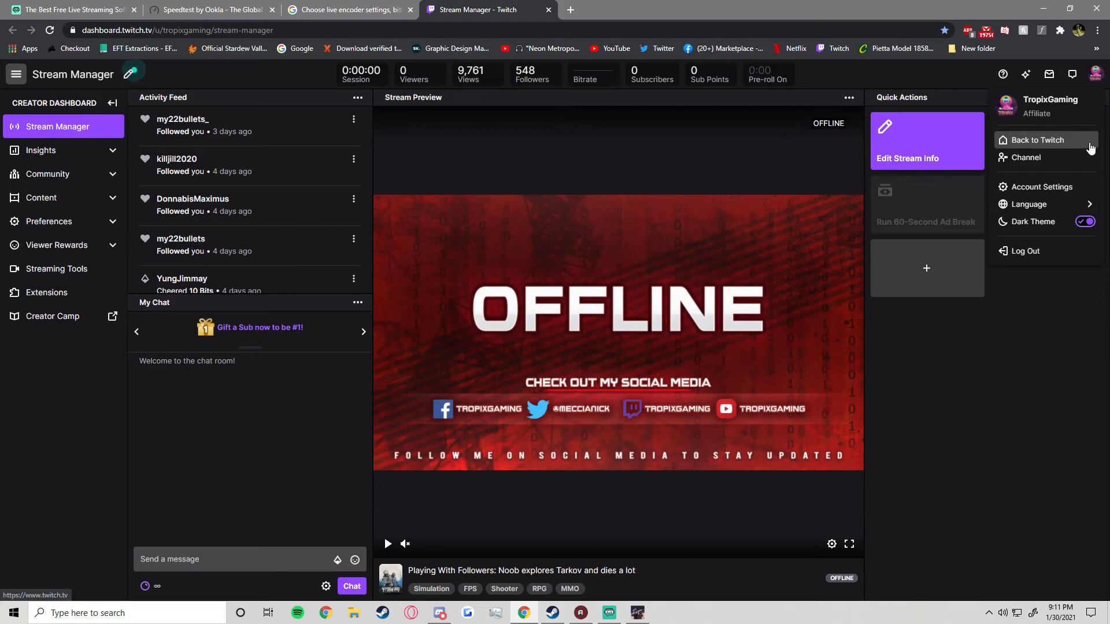
{"action": "left_click", "coordinate": [1031, 133]}
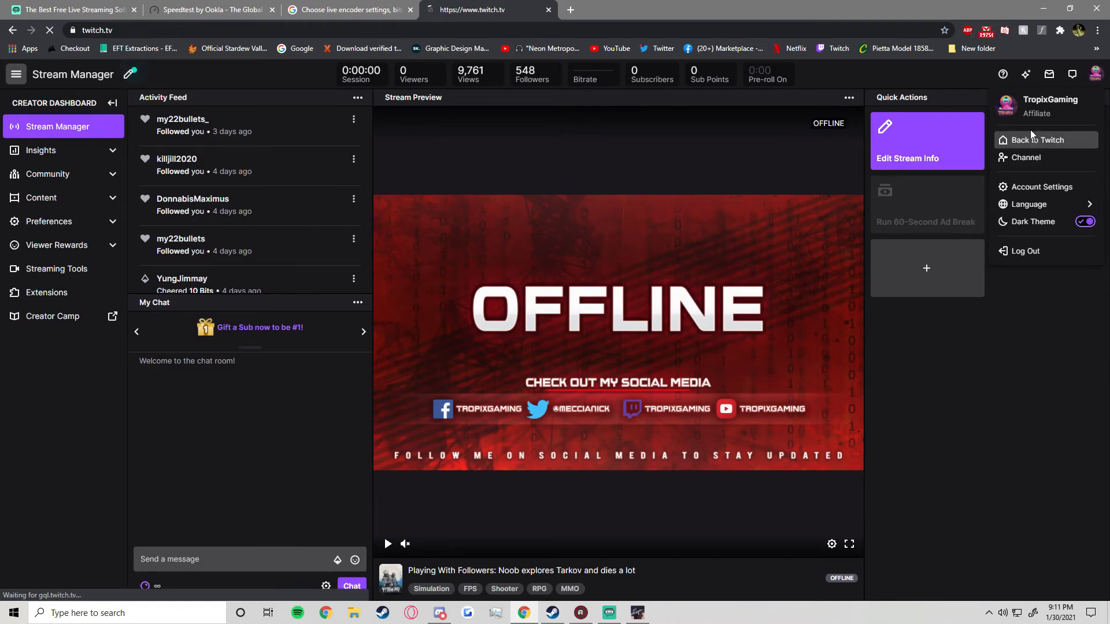
{"action": "left_click", "coordinate": [1092, 76]}
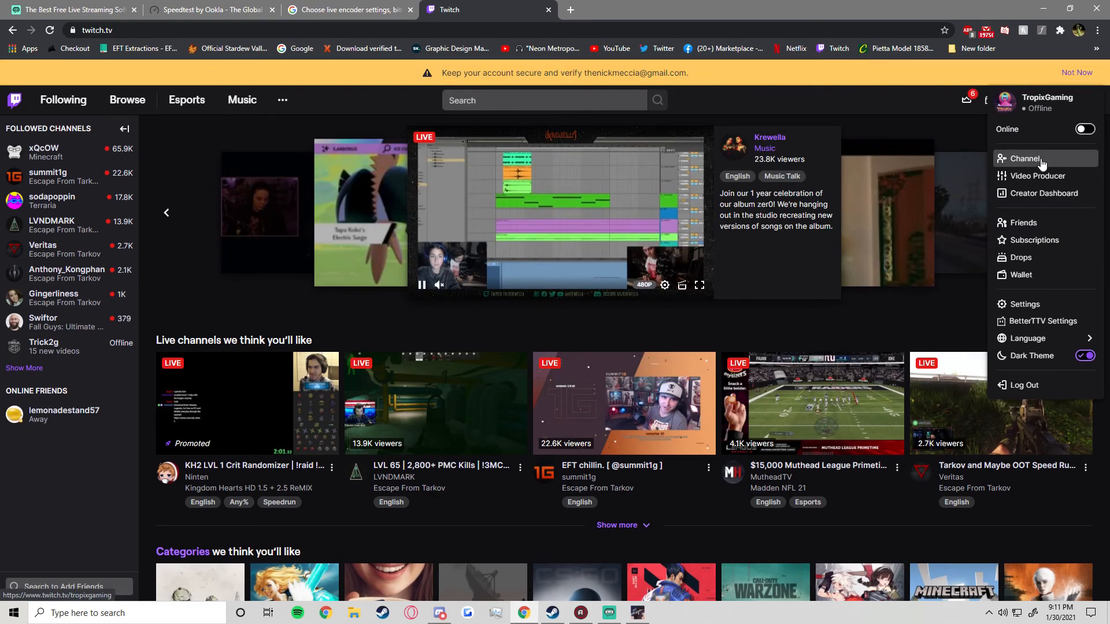
{"action": "left_click", "coordinate": [1041, 195]}
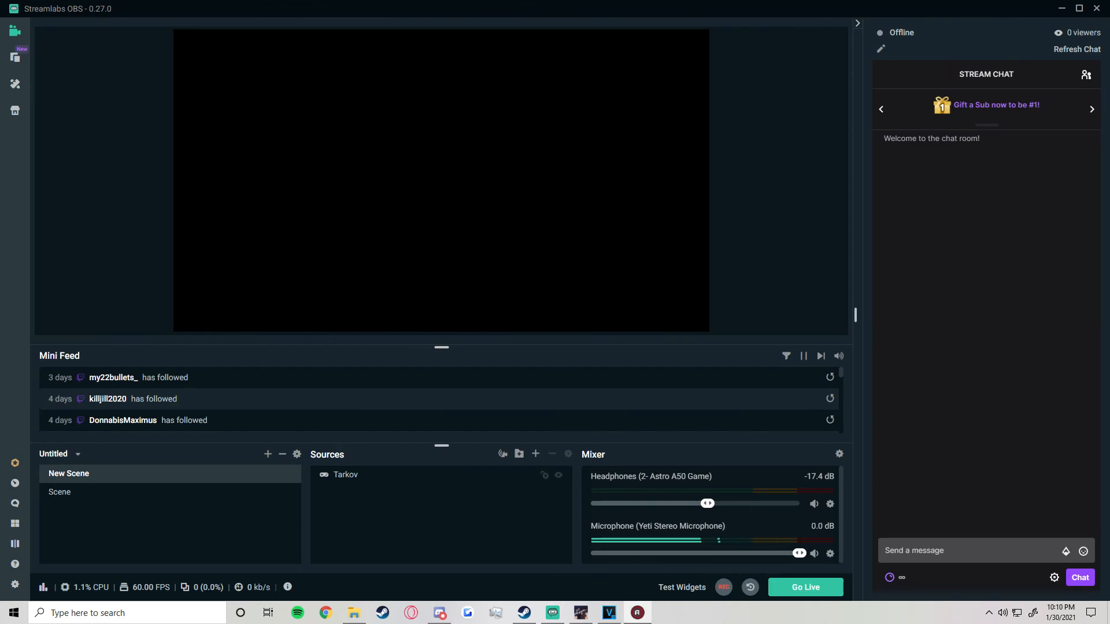
Step: Switch to Discord to view the server's general channel, and return to Streamlabs OBS
{"action": "left_click", "coordinate": [440, 613]}
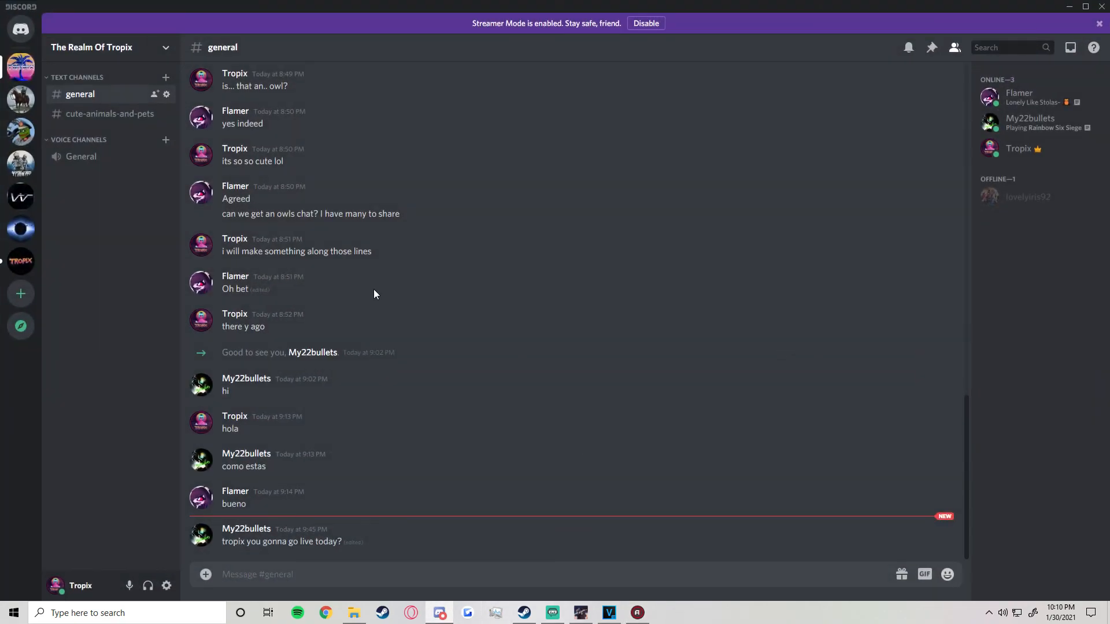
{"action": "left_click", "coordinate": [1067, 8]}
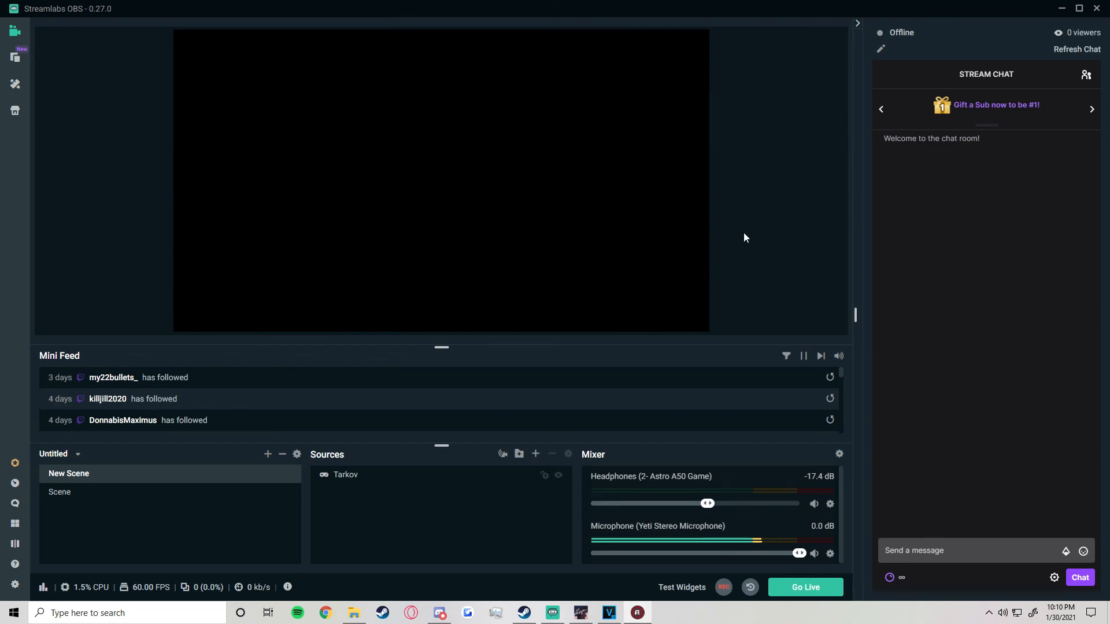